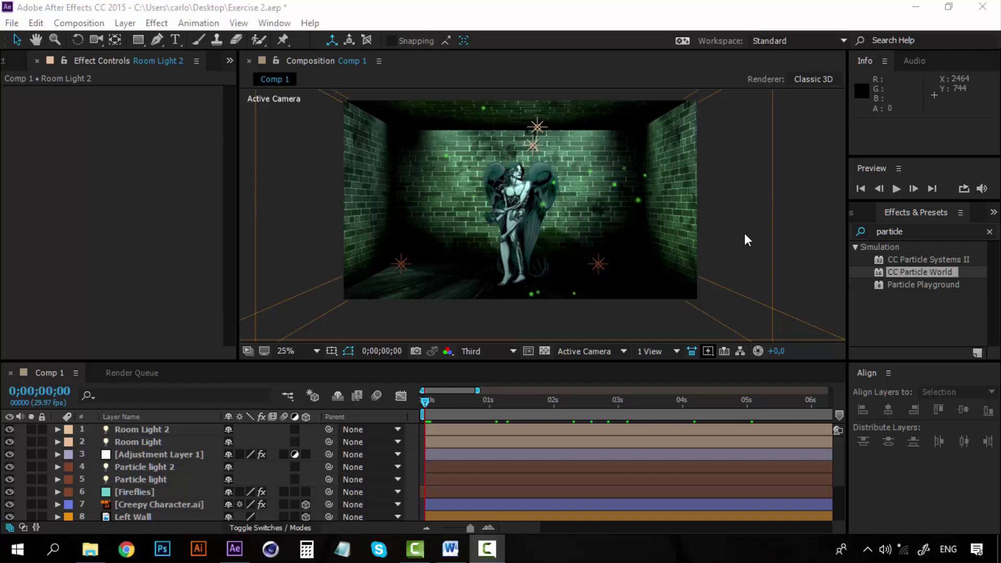
- Create a two-node camera layer named Camera 1 with the 50mm preset above Room Light 2
left_click(148, 428)
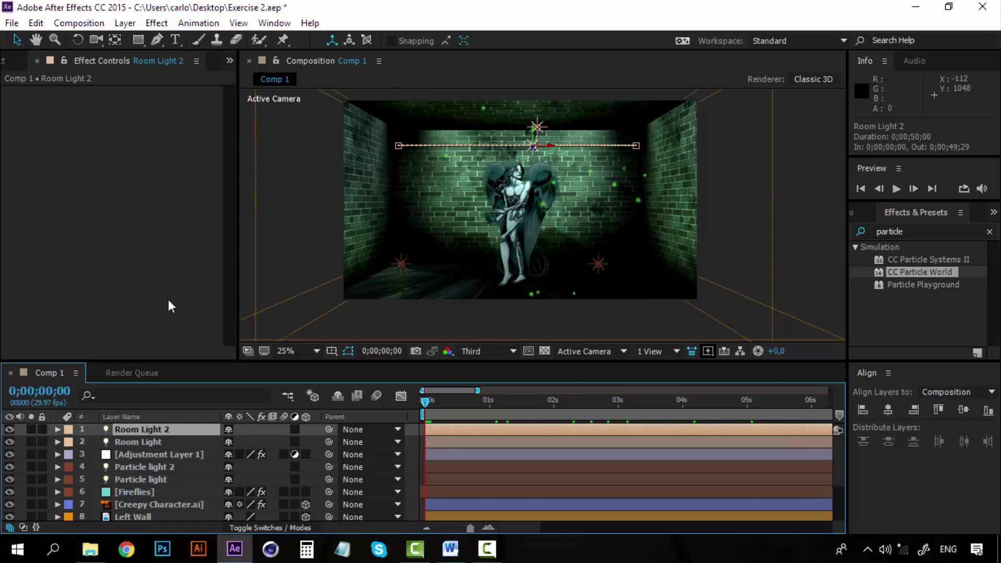
left_click(125, 23)
mouse_move(346, 19)
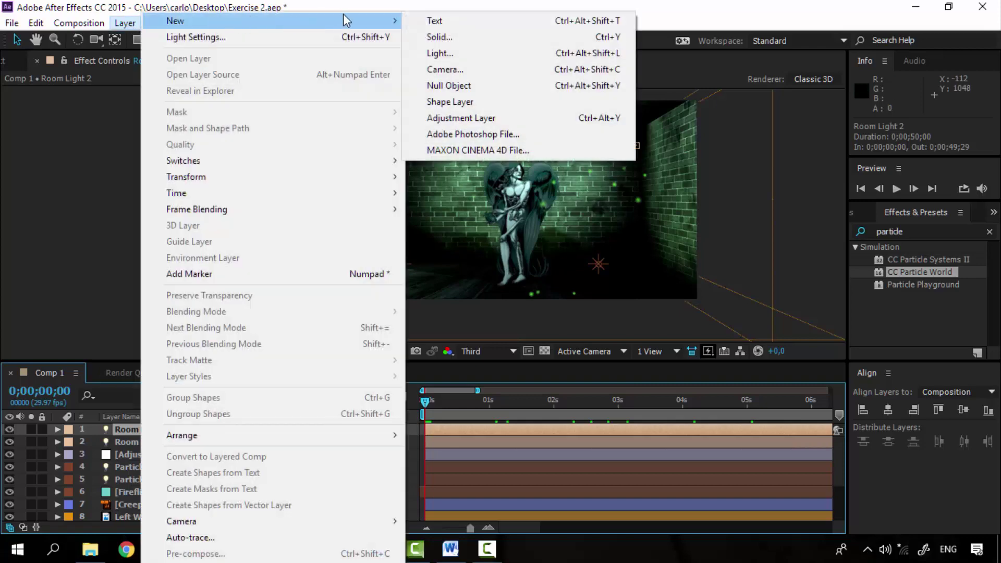
left_click(472, 69)
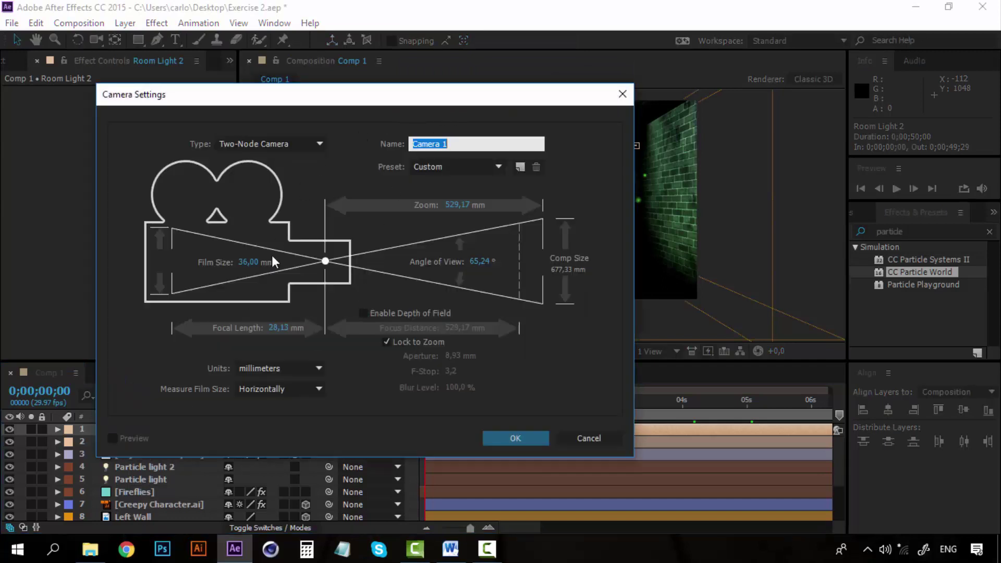
left_click(480, 163)
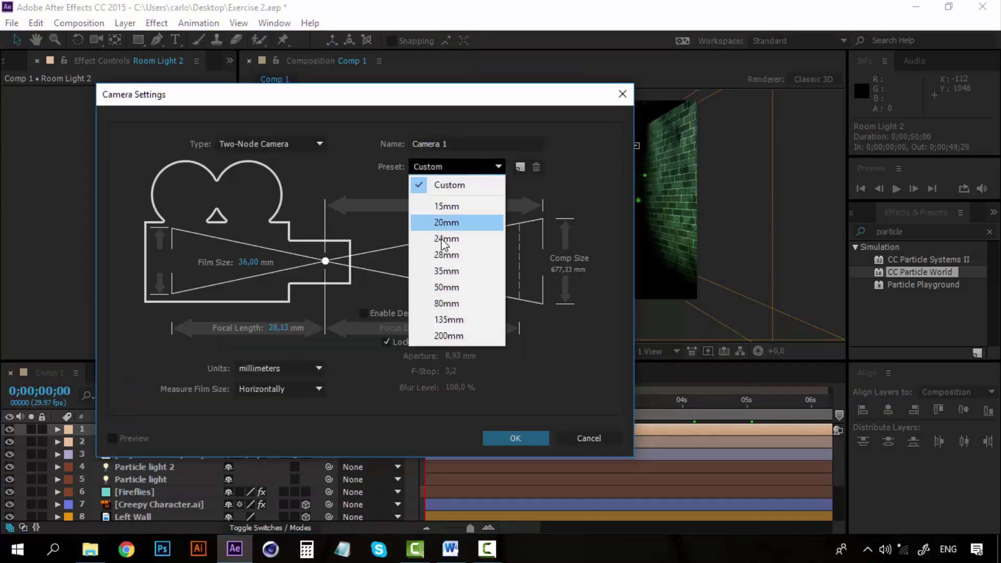
left_click(453, 288)
left_click(453, 143)
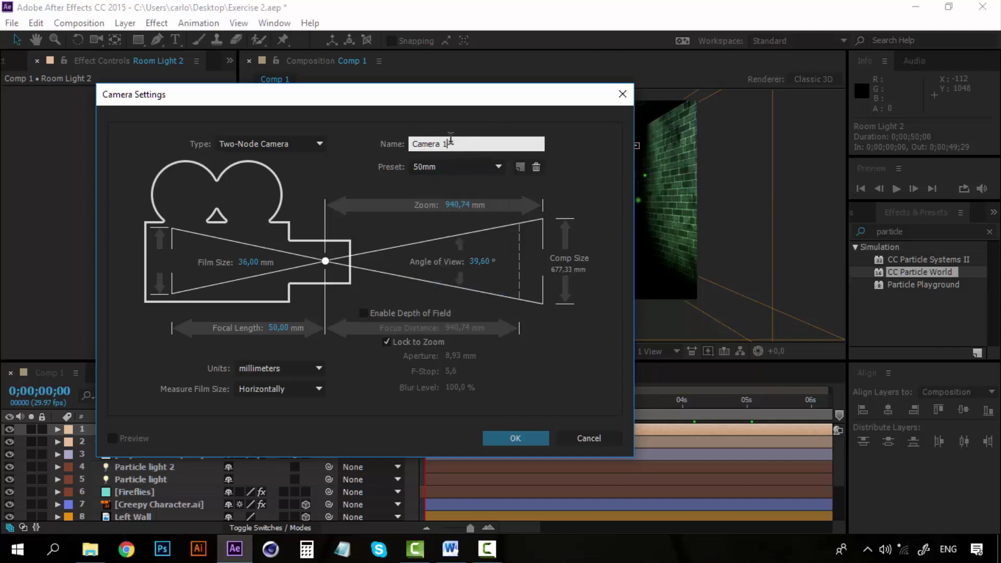
left_click(320, 145)
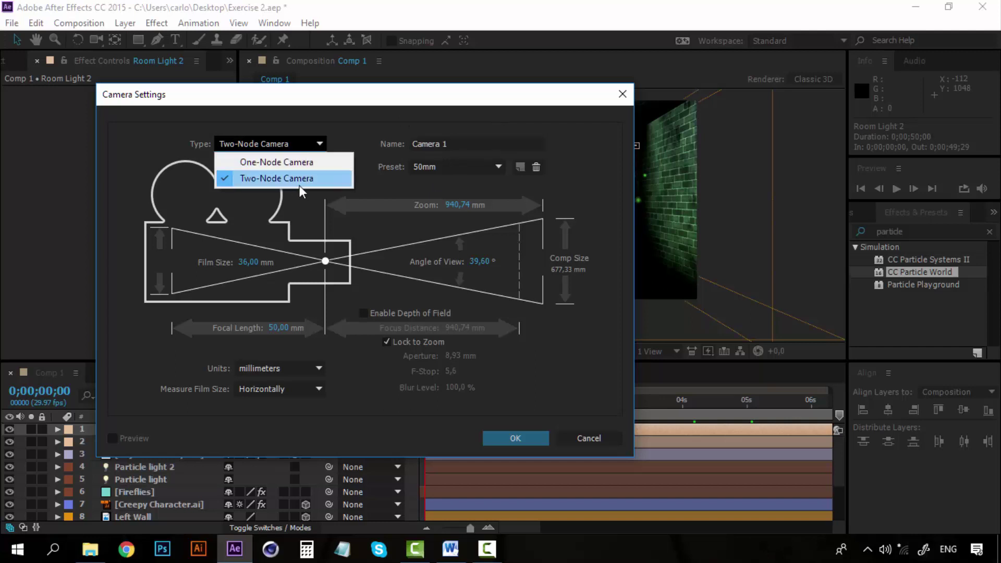
left_click(358, 127)
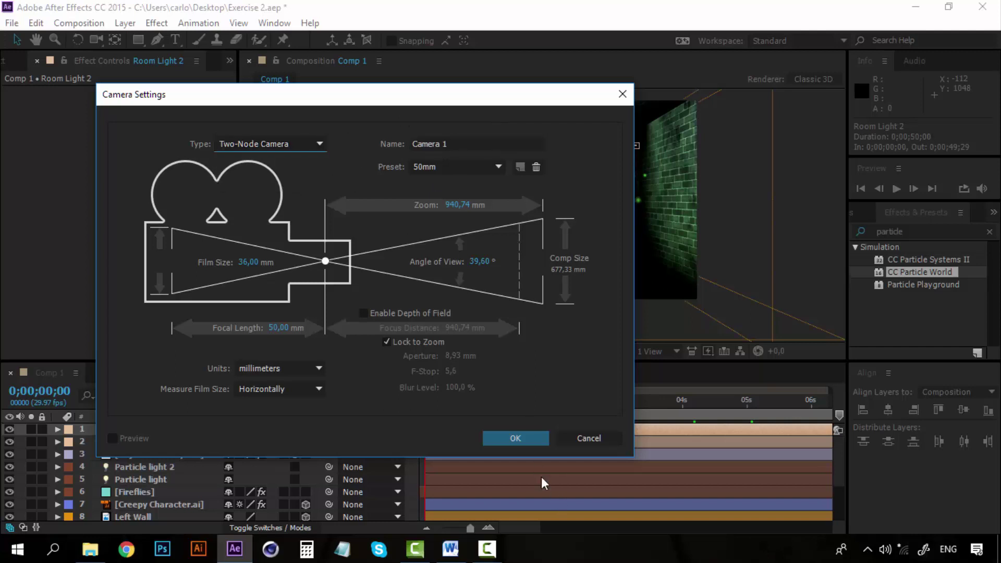
left_click(515, 438)
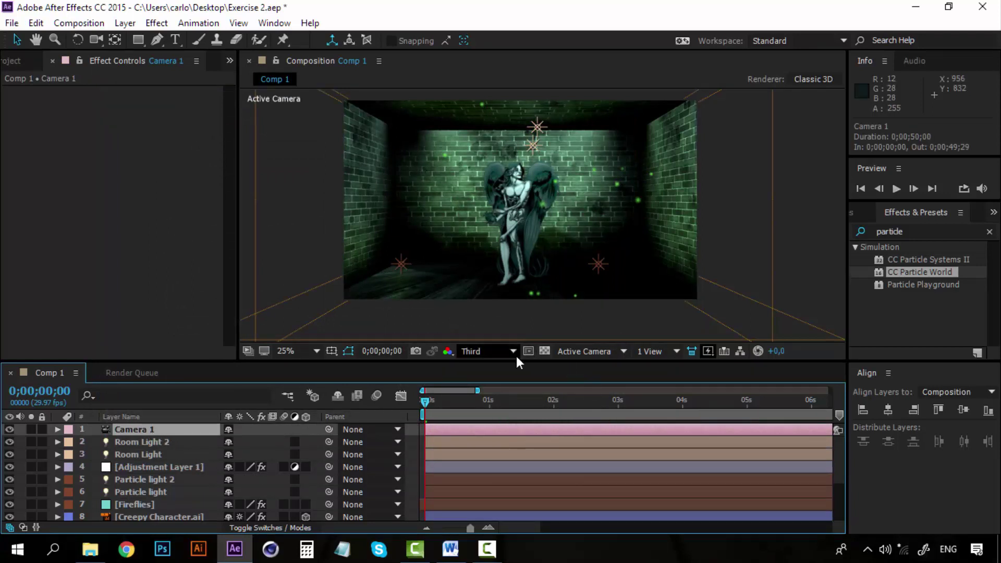
- Show the scene in Custom View 1 and hide the Ceiling layer so the whole camera rig fits in view
left_click(606, 351)
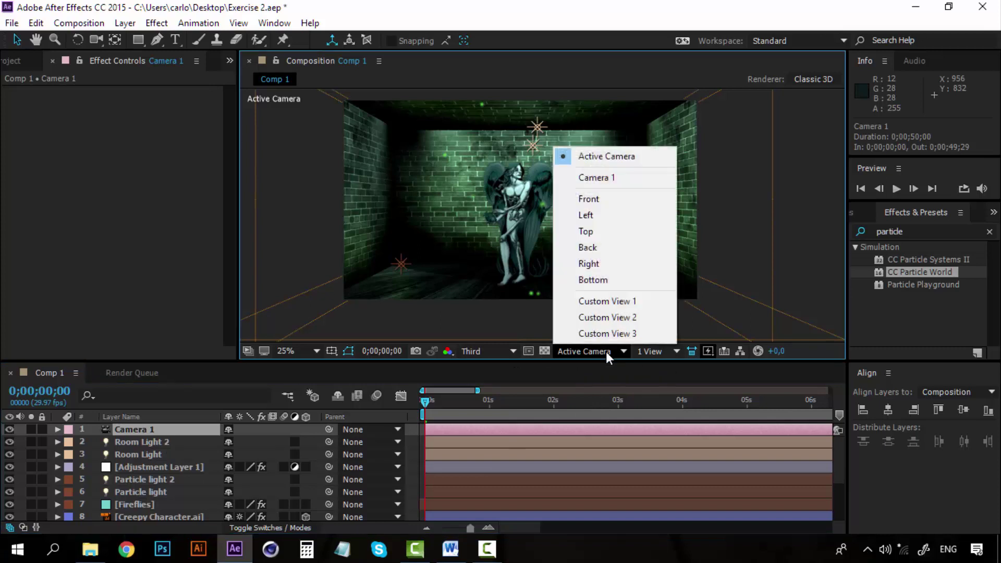
left_click(634, 300)
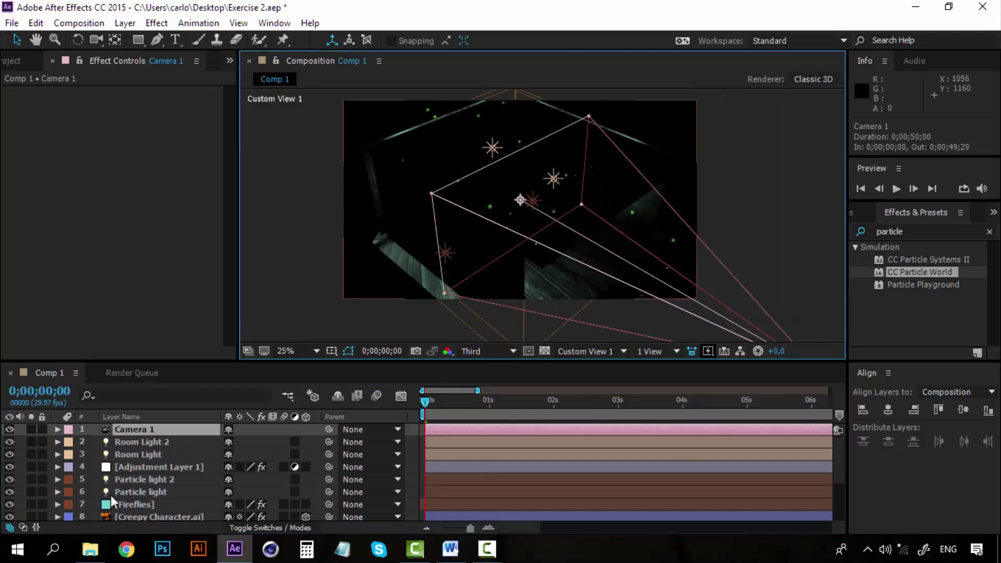
scroll(141, 490, "down", 3)
left_click(9, 504)
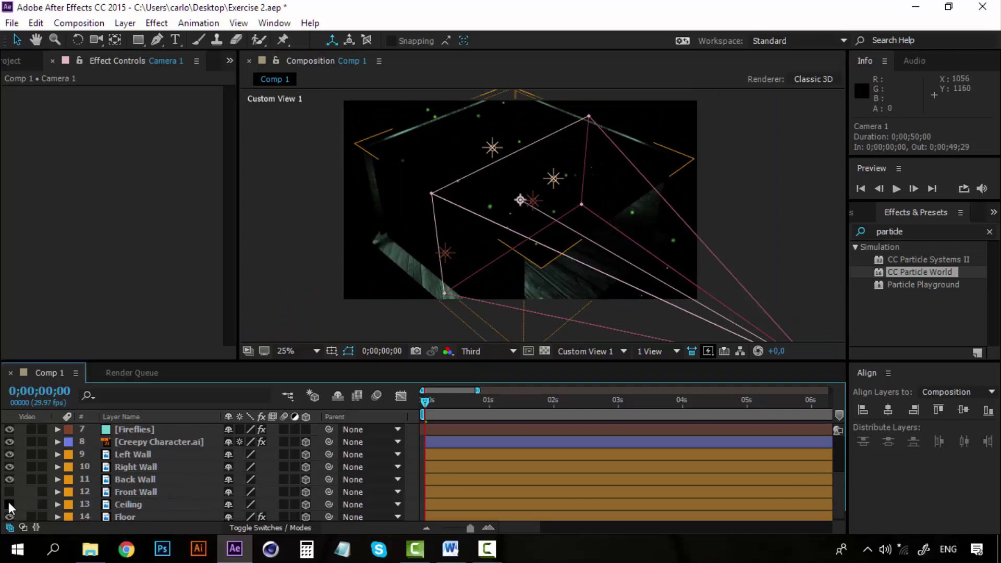
key("comma")
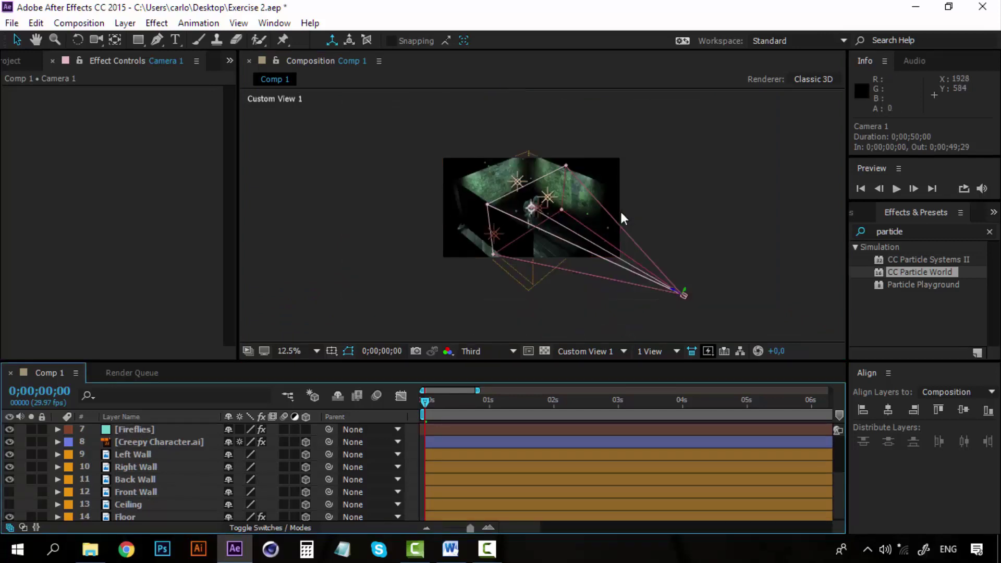
key("period")
key("comma")
- Split the composition viewer into two horizontal views and set the second one to Top
left_click(658, 351)
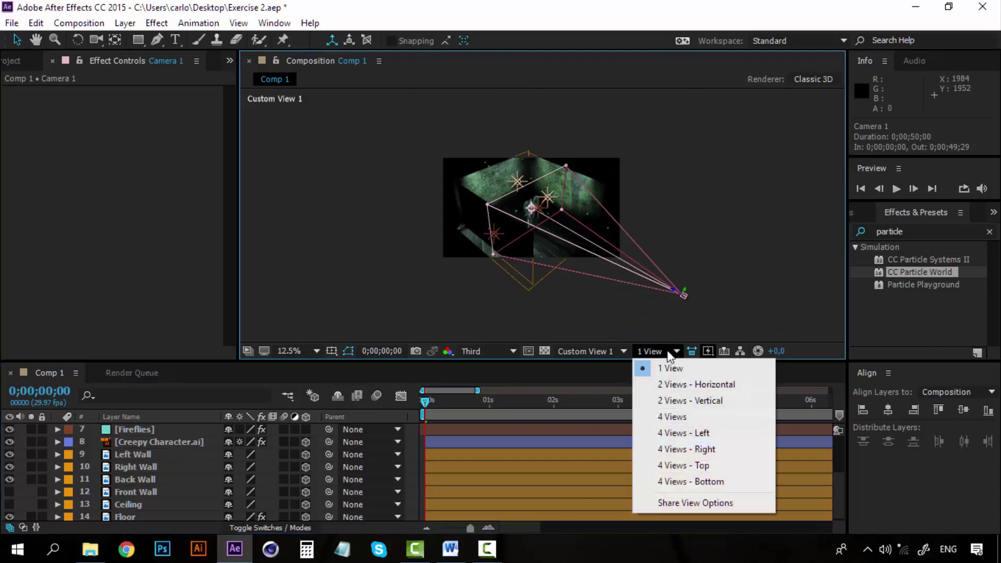
left_click(668, 386)
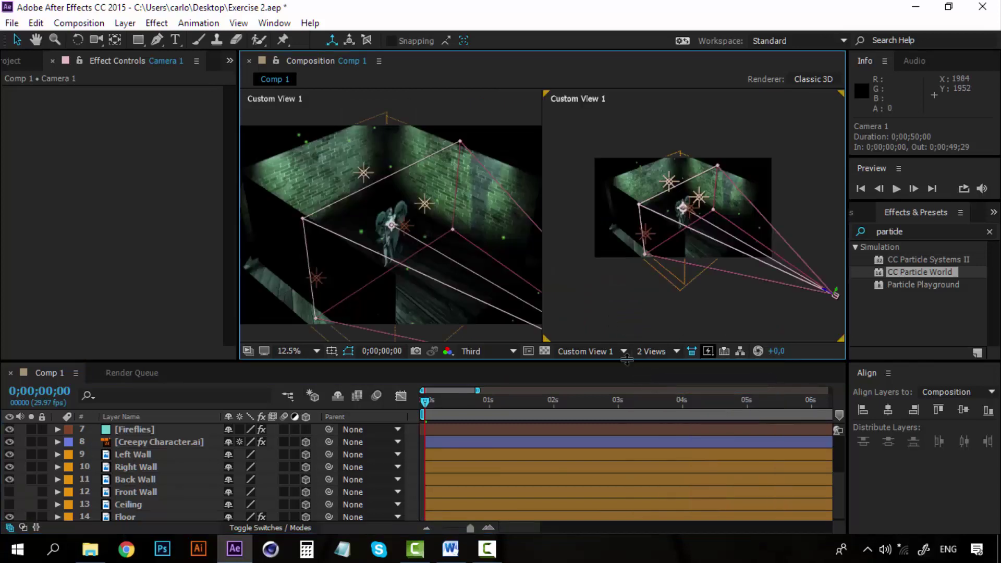
left_click(470, 107)
left_click(588, 139)
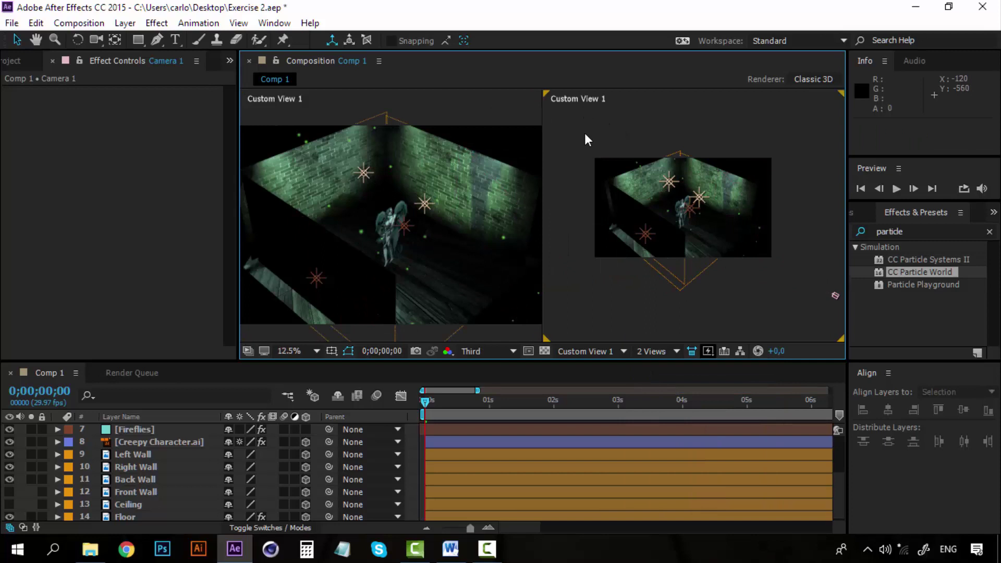
left_click(618, 353)
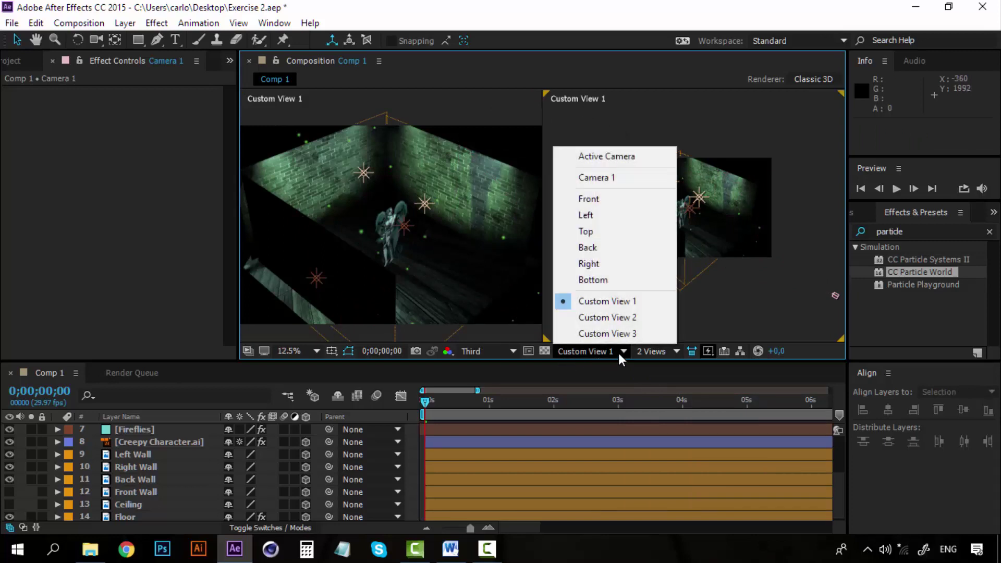
left_click(602, 227)
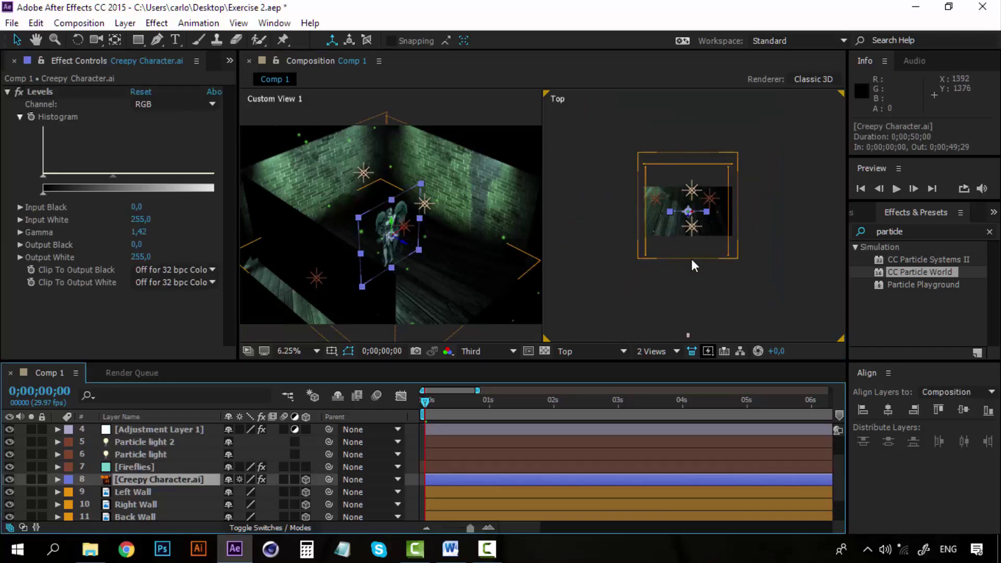
- Select Camera 1 at its camera body in the Top view
key("period")
left_click_drag(684, 307, 669, 146)
key("v")
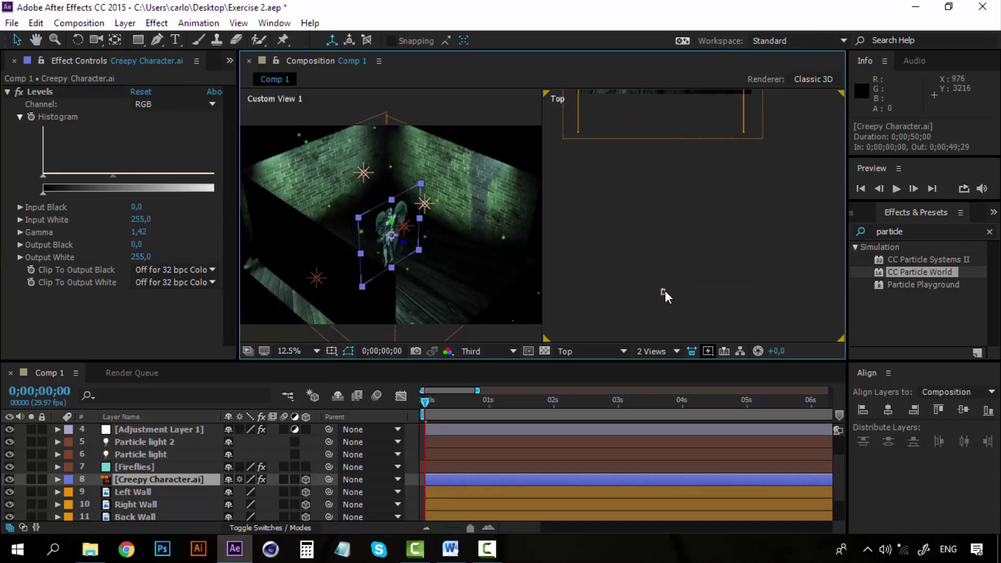
left_click(663, 291)
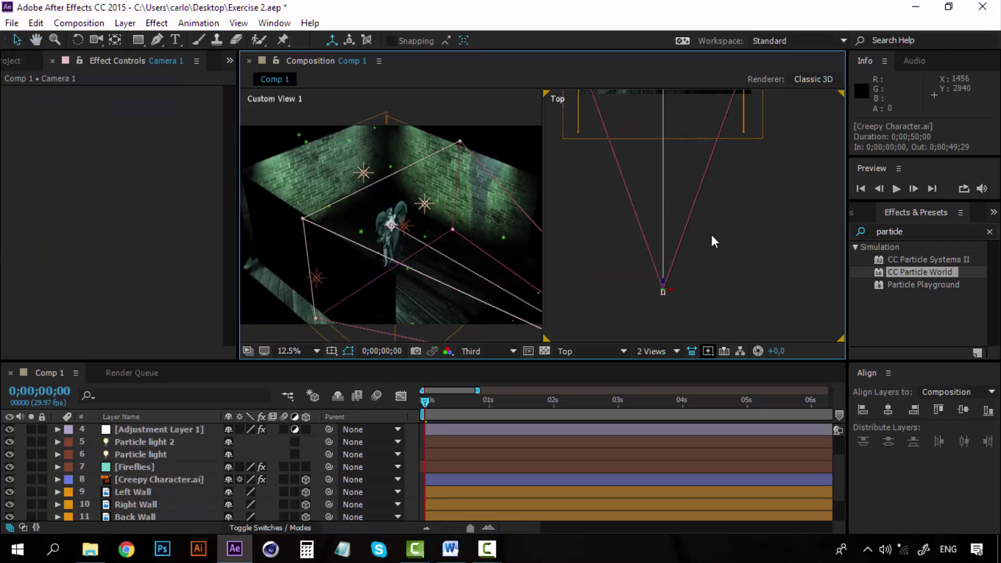
- Examine Camera 1's position, point of interest and field of view relative to the room in the Top view
scroll(699, 308, "up", 5)
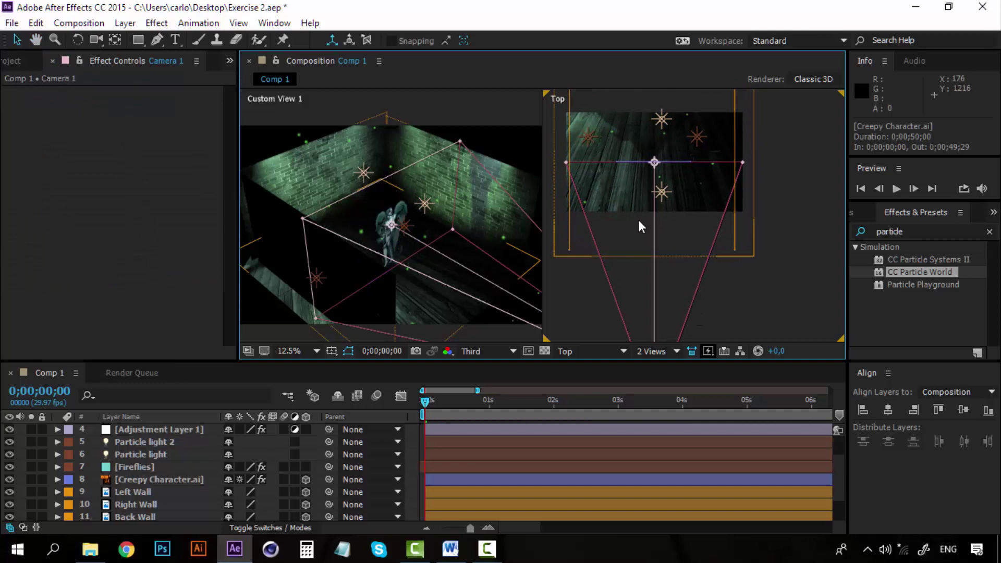
scroll(639, 220, "down", 2)
scroll(676, 214, "up", 2)
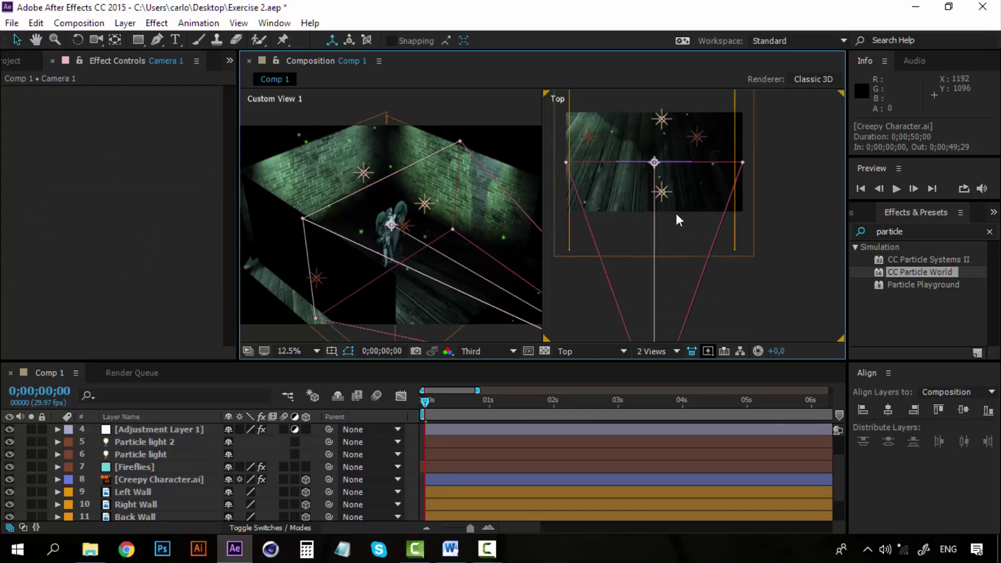
scroll(675, 214, "down", 1)
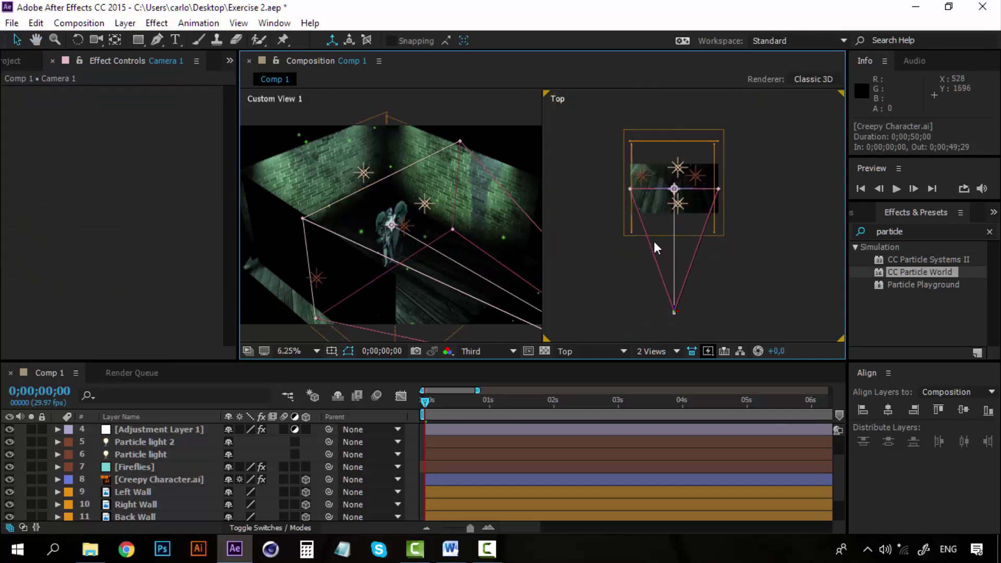
scroll(674, 226, "up", 1)
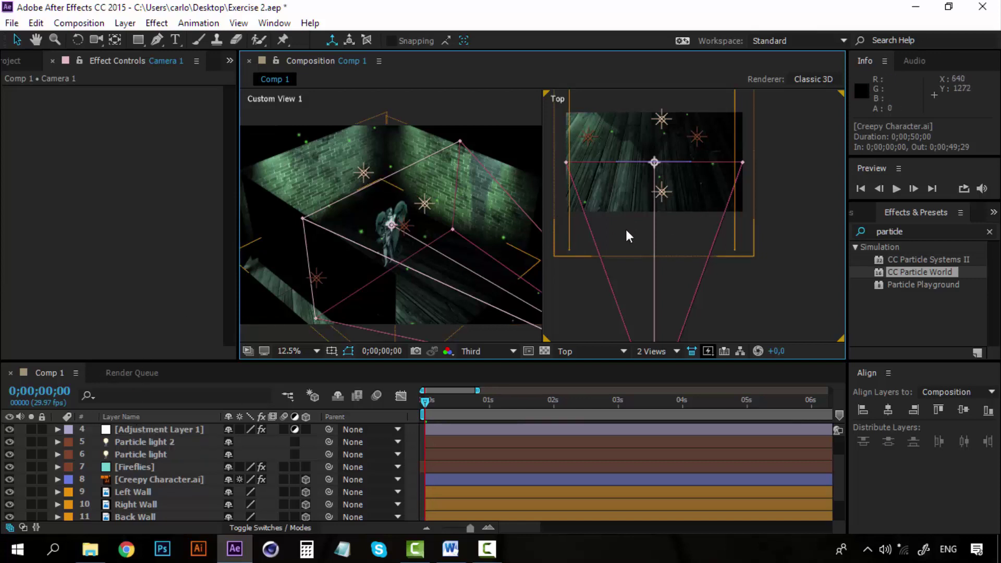
scroll(625, 229, "down", 1)
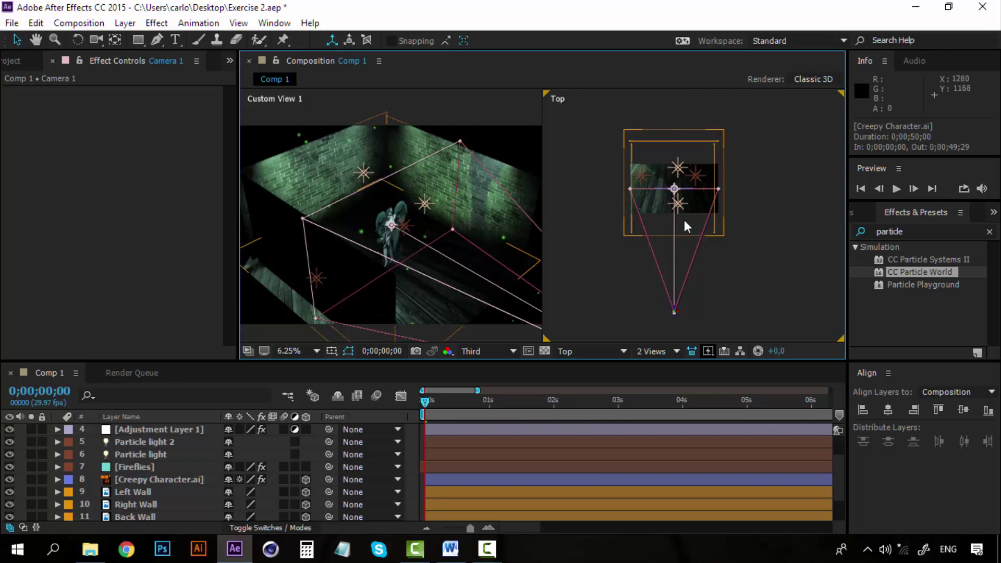
scroll(683, 220, "up", 1)
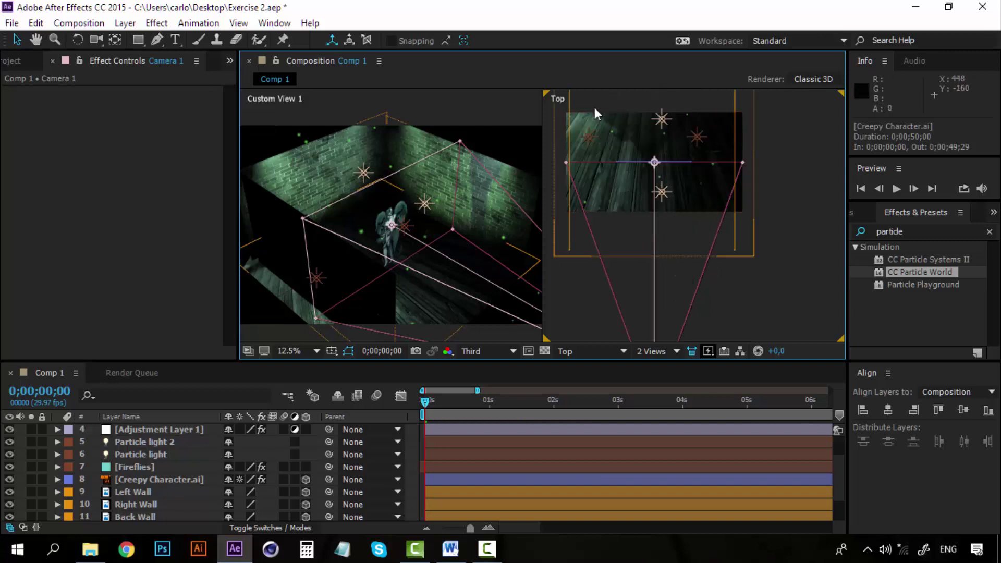
scroll(662, 176, "down", 1)
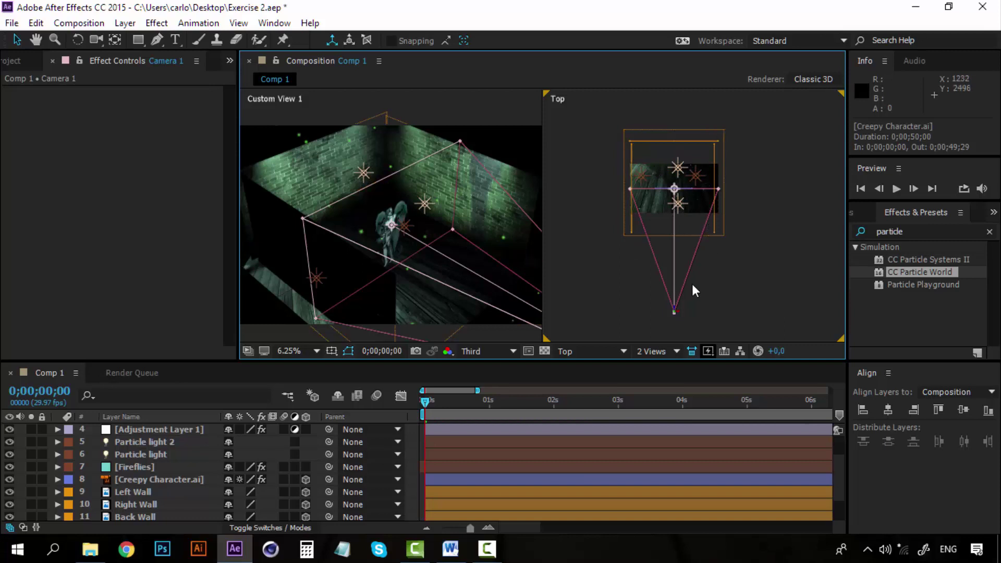
- Change Camera 1's label color to Green and keep the timeline listing layer names
key("period")
key("h")
left_click_drag(691, 301, 693, 174)
key("v")
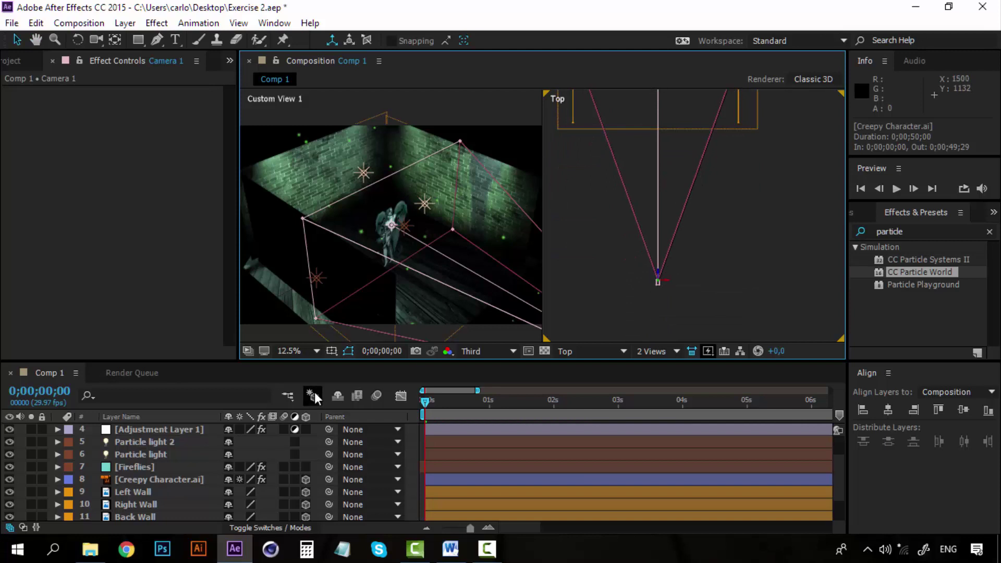
scroll(168, 483, "up", 2)
left_click(142, 423)
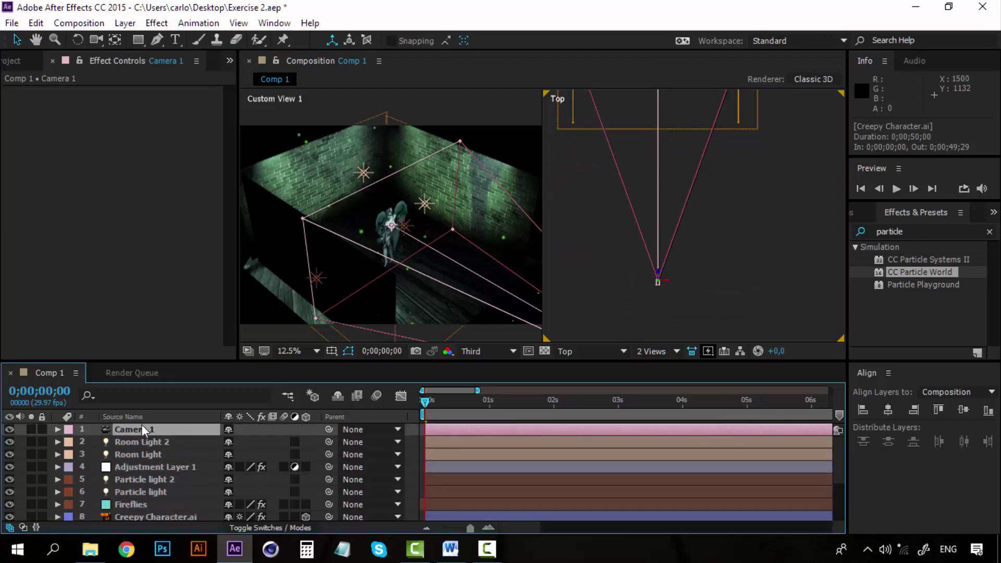
left_click(70, 430)
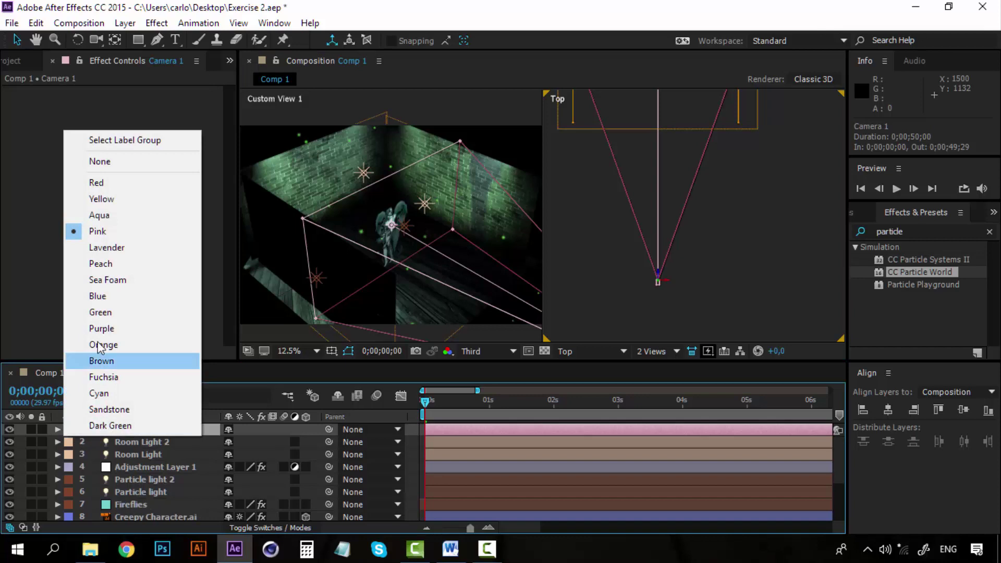
left_click(116, 312)
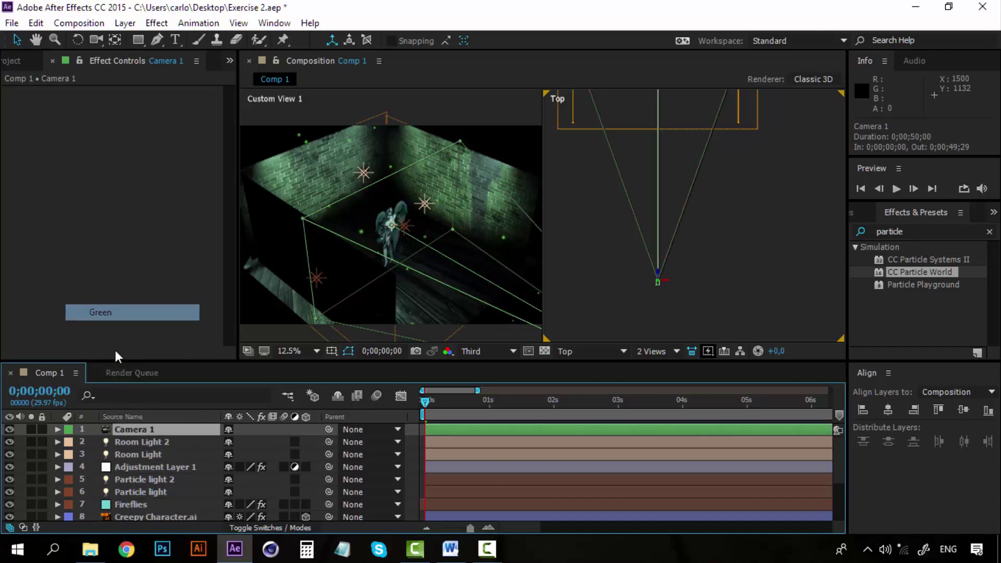
left_click(127, 416)
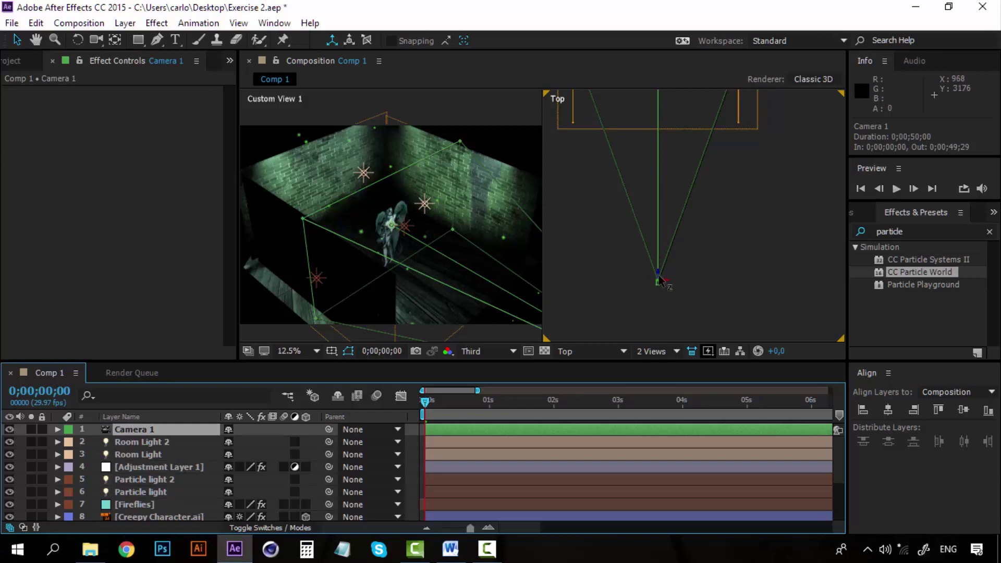
- Move Camera 1 forward along its Z axis in the Top view to about Z -1074.7, just outside the room
left_click_drag(658, 270, 652, 308)
key("h")
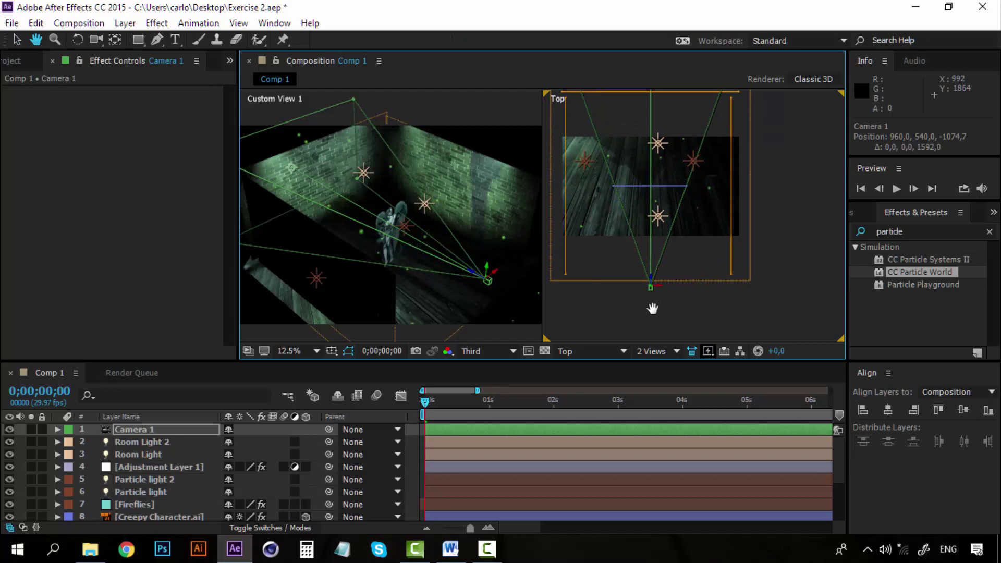
left_click(651, 298)
- Switch the Custom View 1 pane to Active Camera and make the Top view active again
left_click(398, 98)
left_click(609, 349)
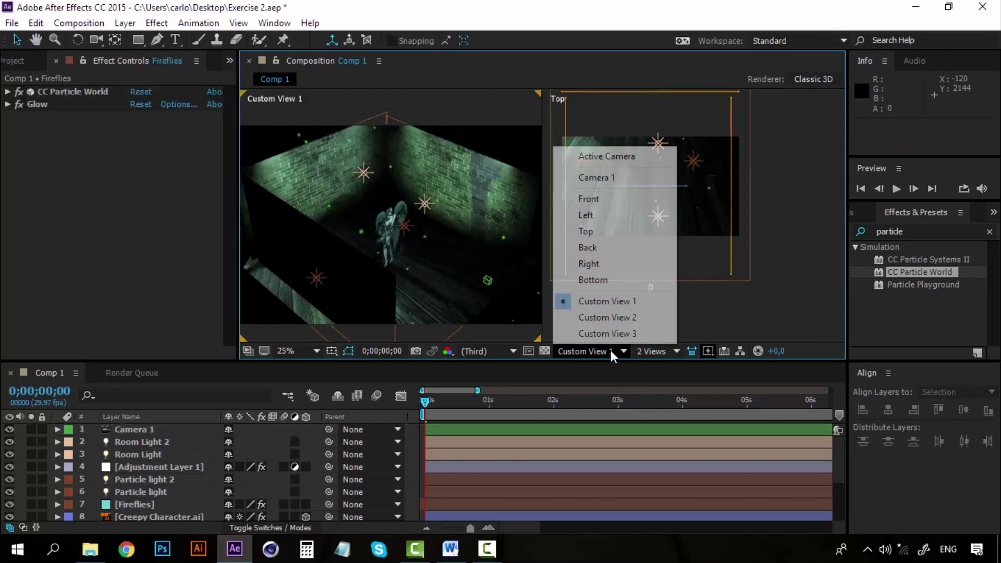
left_click(625, 154)
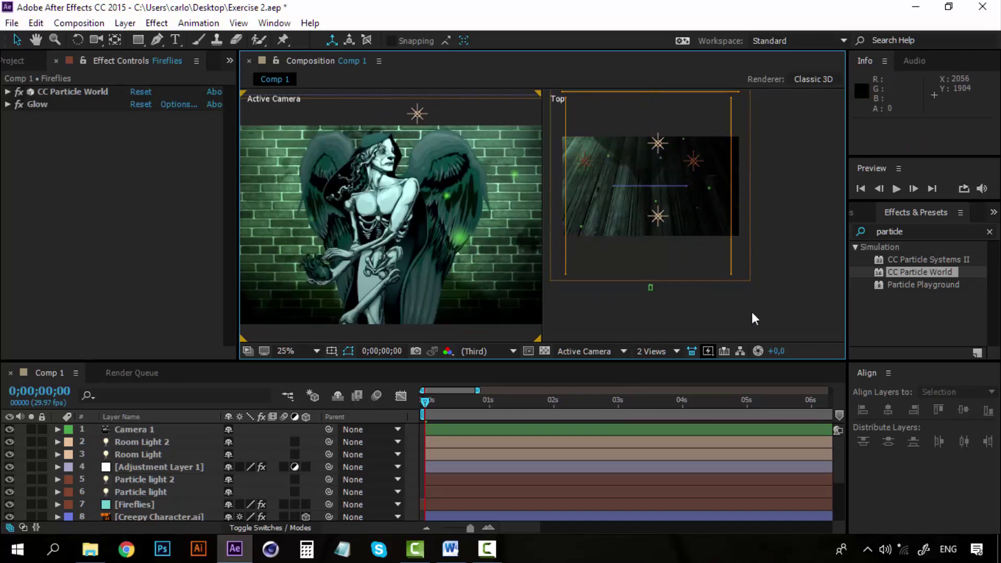
left_click(643, 310)
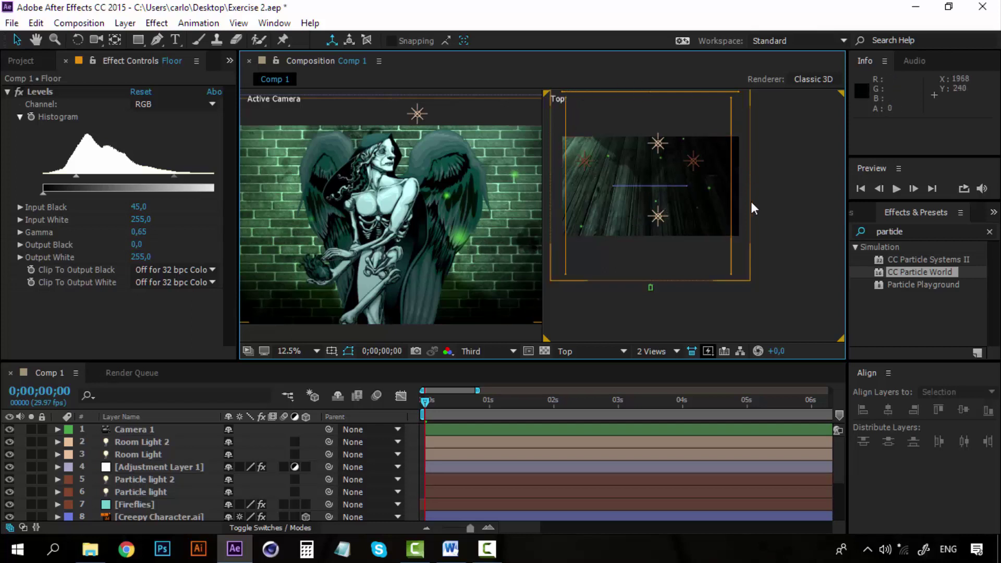
- Select Camera 1 and examine its field of view and point of interest in the Top view
left_click(651, 289)
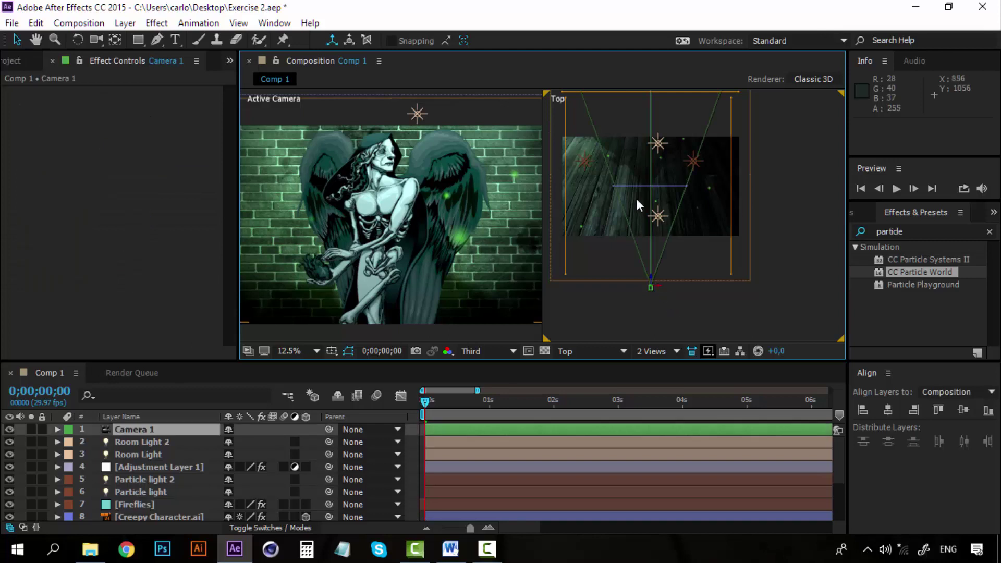
key("comma")
scroll(694, 156, "up", 1)
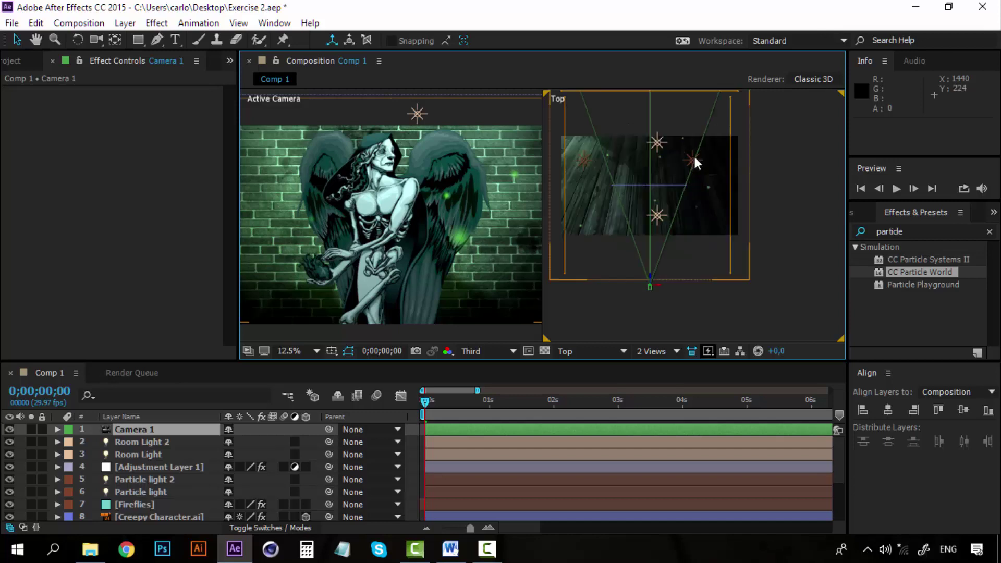
key("h")
left_click_drag(672, 223, 669, 244)
key("v")
scroll(671, 230, "down", 2)
scroll(671, 229, "up", 2)
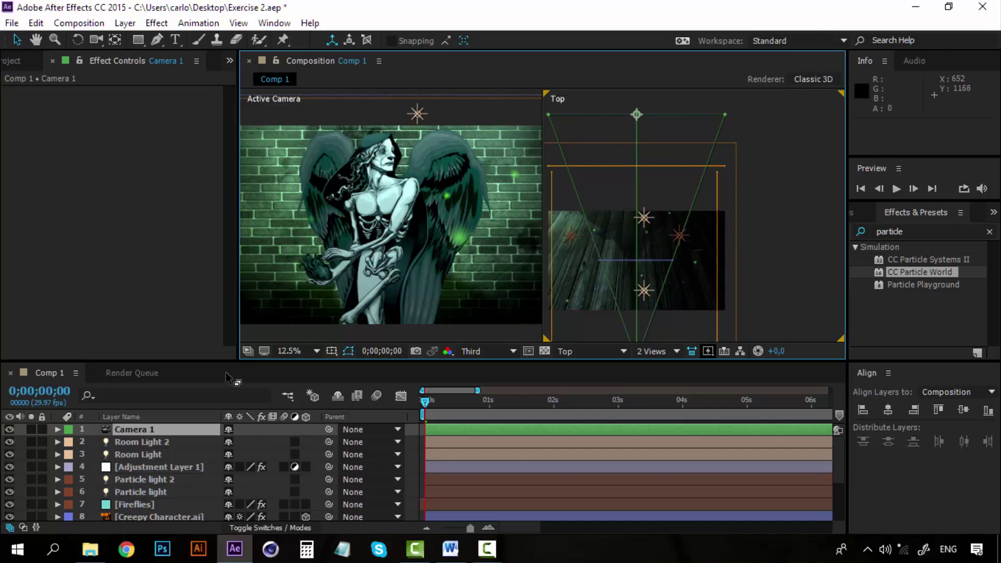
- Expand Camera 1's Camera Options and reduce its Zoom to 758.7 pixels to widen the field of view
left_click(57, 429)
scroll(68, 437, "down", 1)
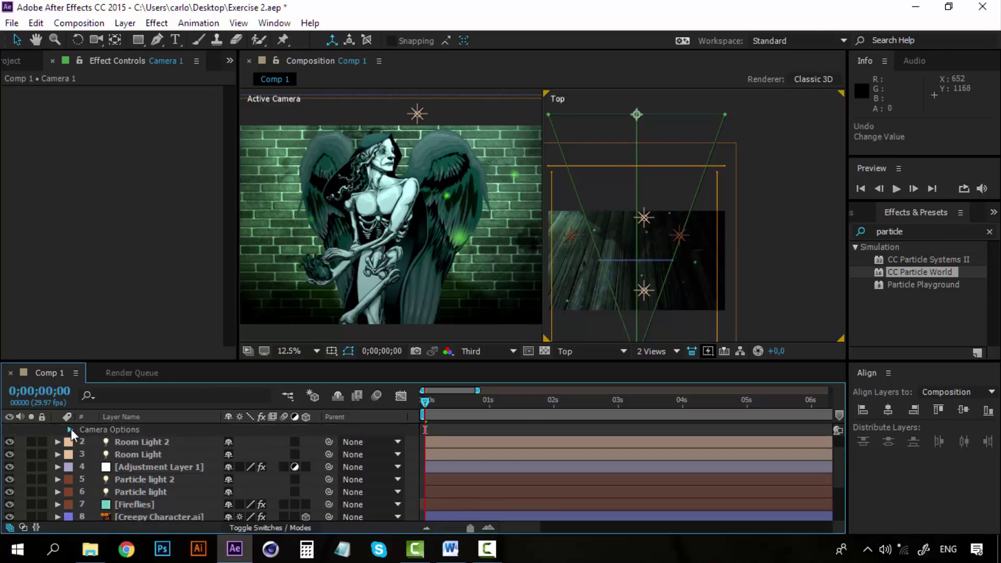
left_click(70, 429)
left_click(121, 442)
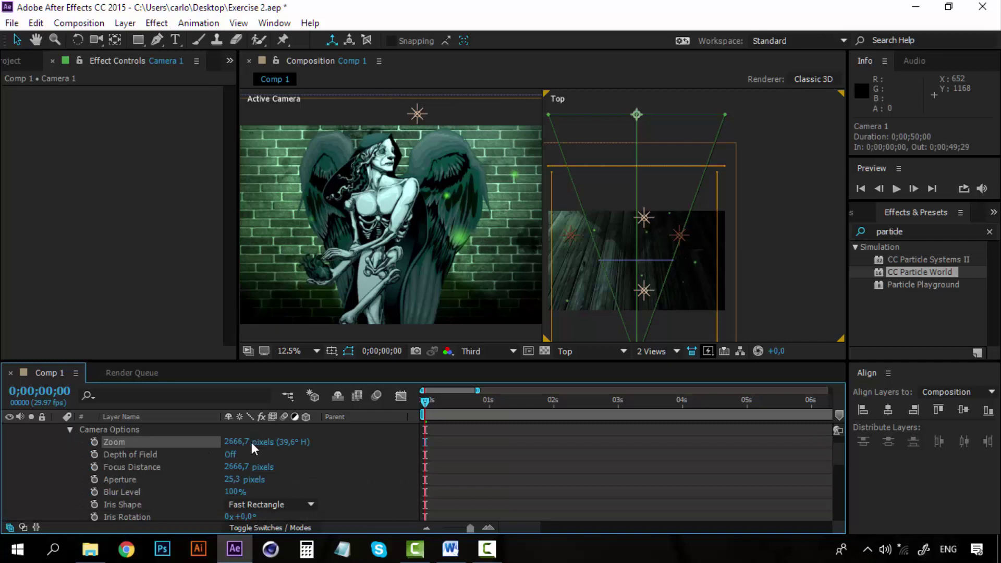
left_click_drag(239, 442, 159, 421)
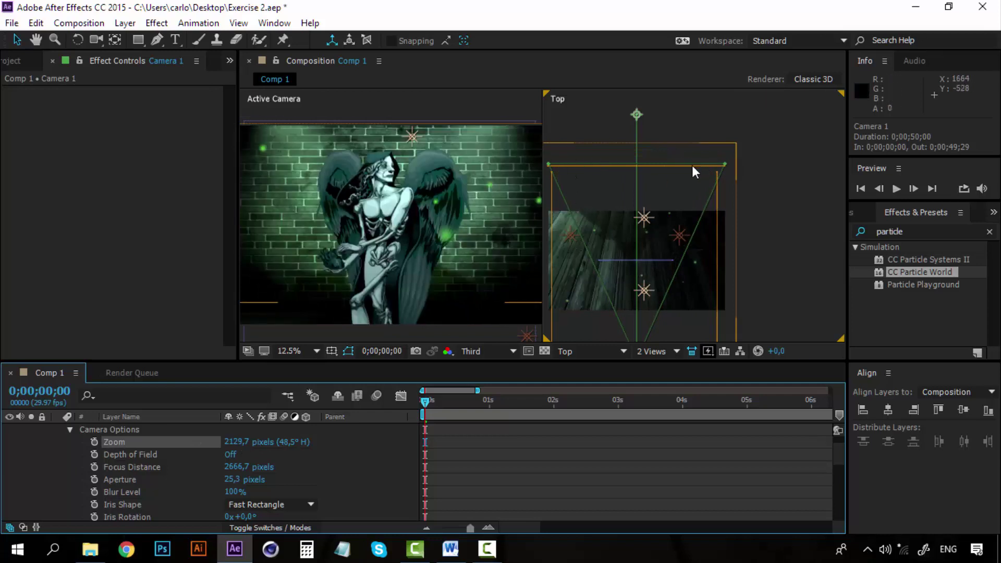
left_click_drag(231, 442, 21, 443)
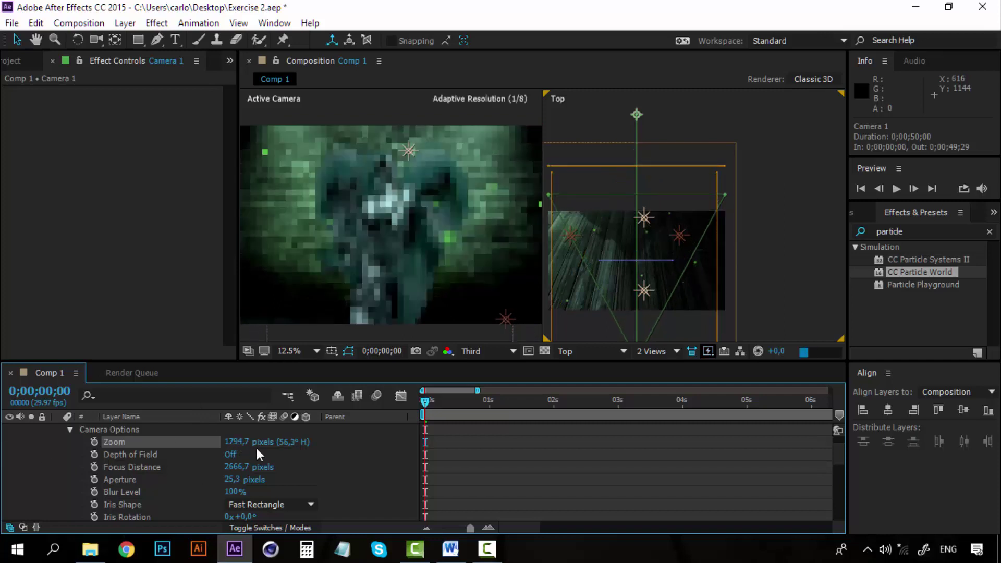
left_click_drag(242, 444, 156, 440)
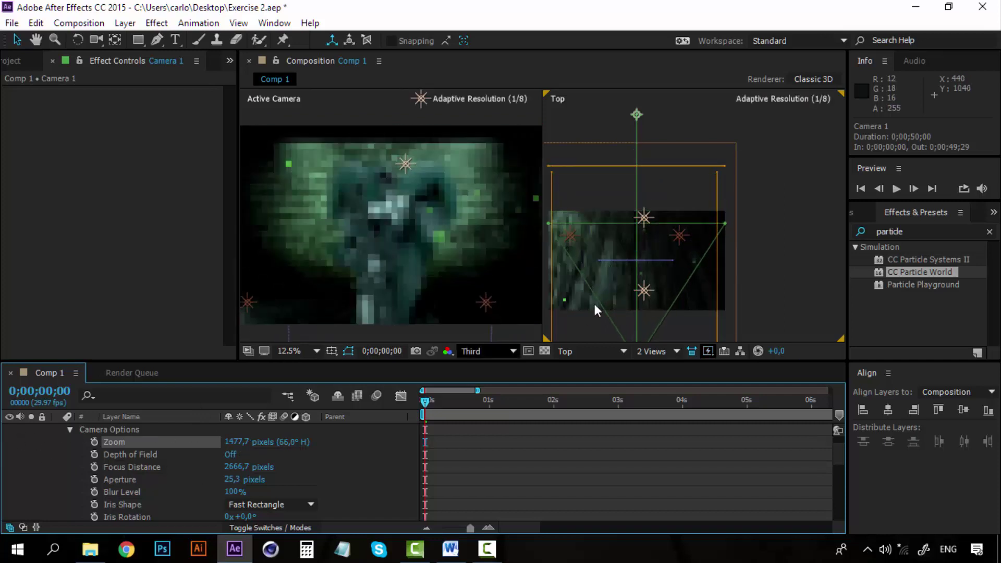
key("h")
left_click_drag(672, 302, 688, 221)
key("v")
left_click_drag(245, 444, 144, 441)
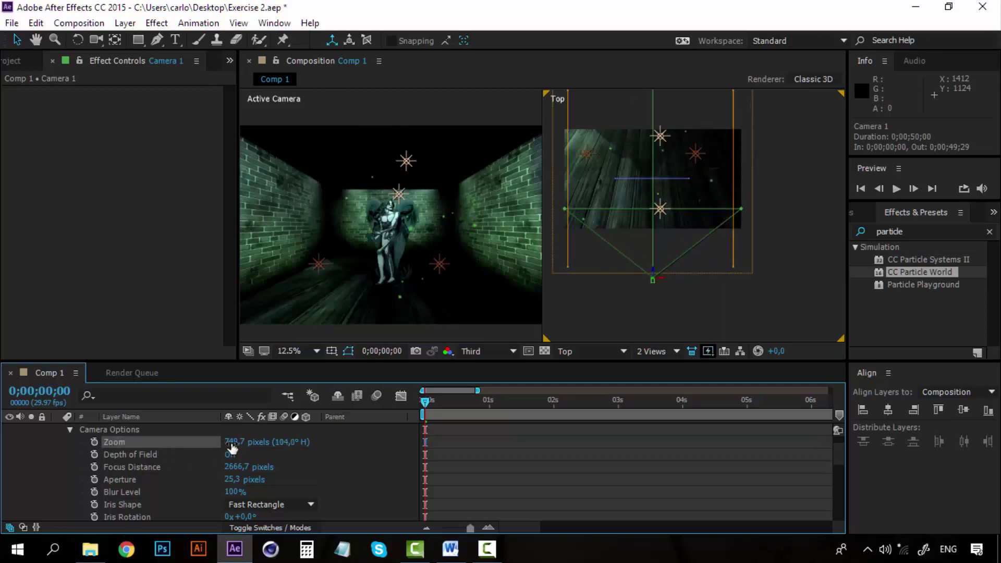
left_click_drag(231, 442, 238, 443)
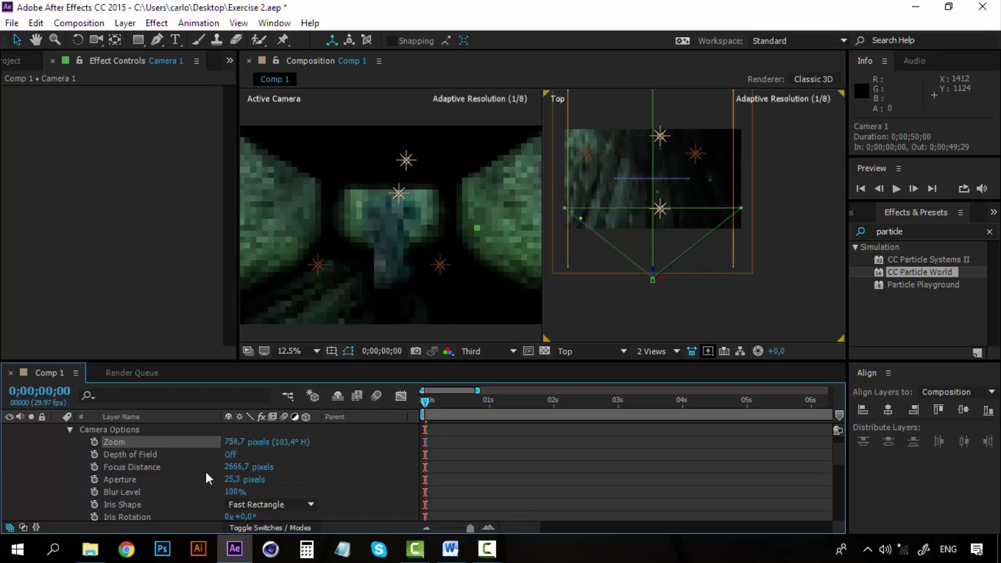
- Turn the Ceiling layer's visibility on and back off to preview the closed room
scroll(64, 488, "down", 5)
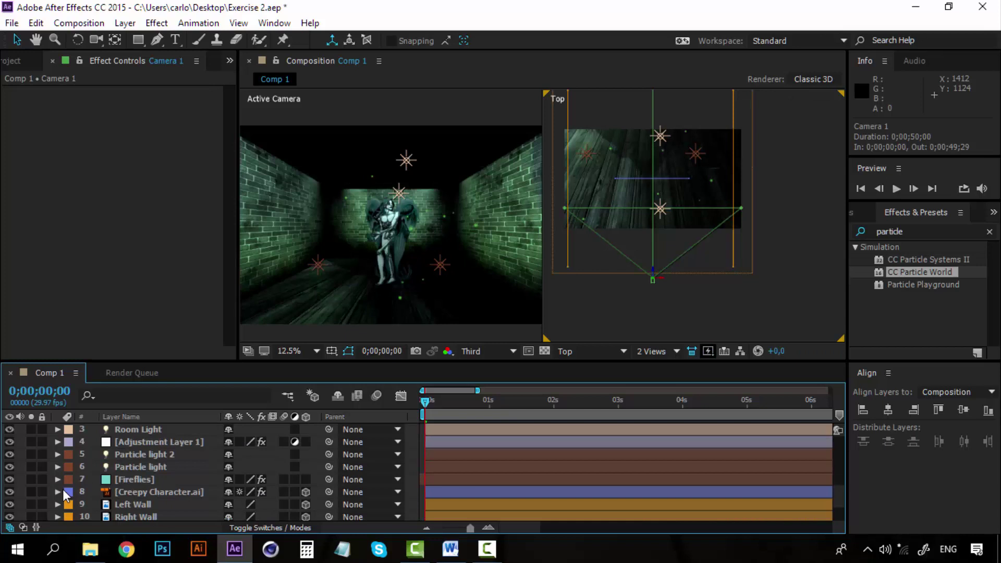
scroll(64, 495, "down", 3)
left_click(8, 501)
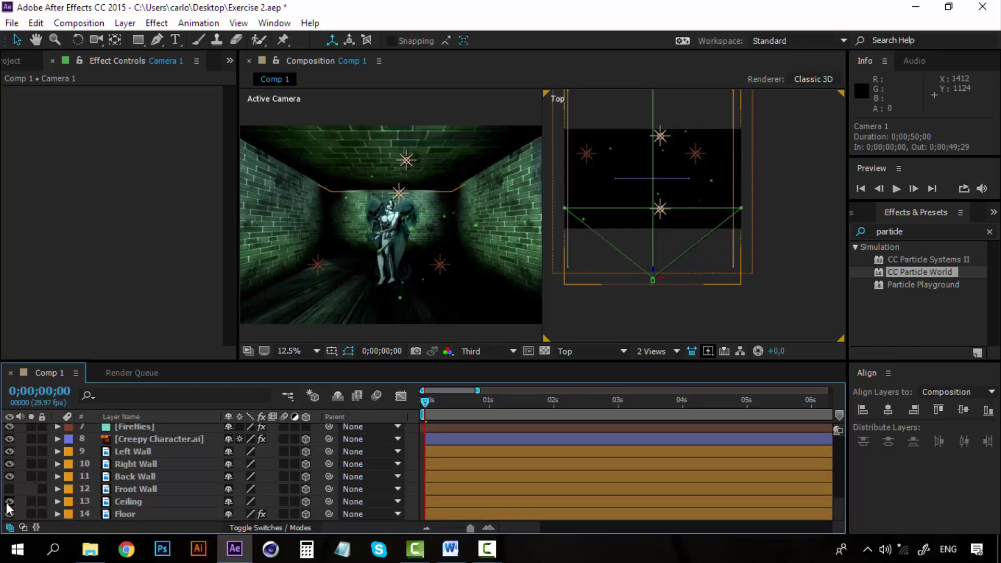
left_click(9, 501)
scroll(108, 482, "up", 5)
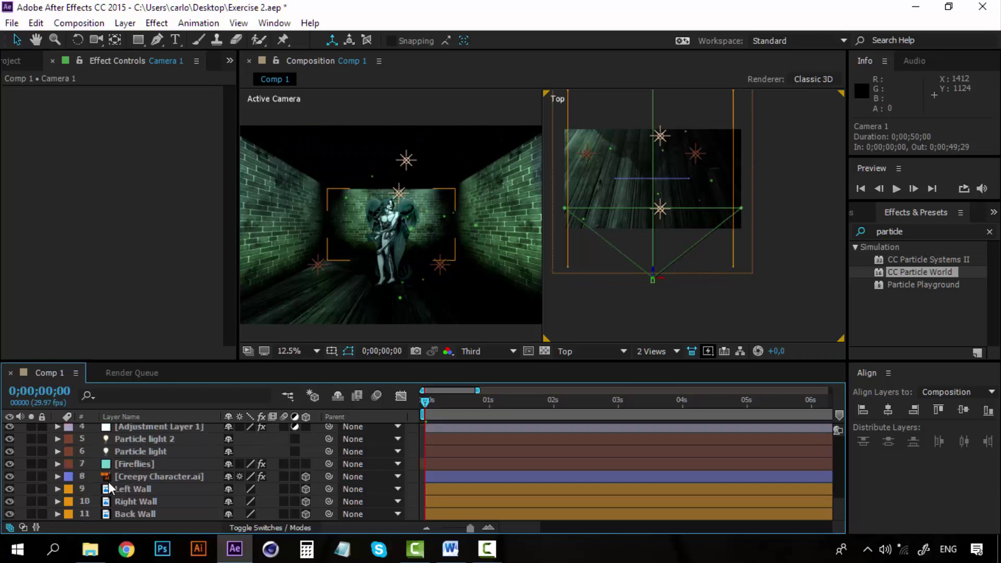
scroll(109, 482, "up", 3)
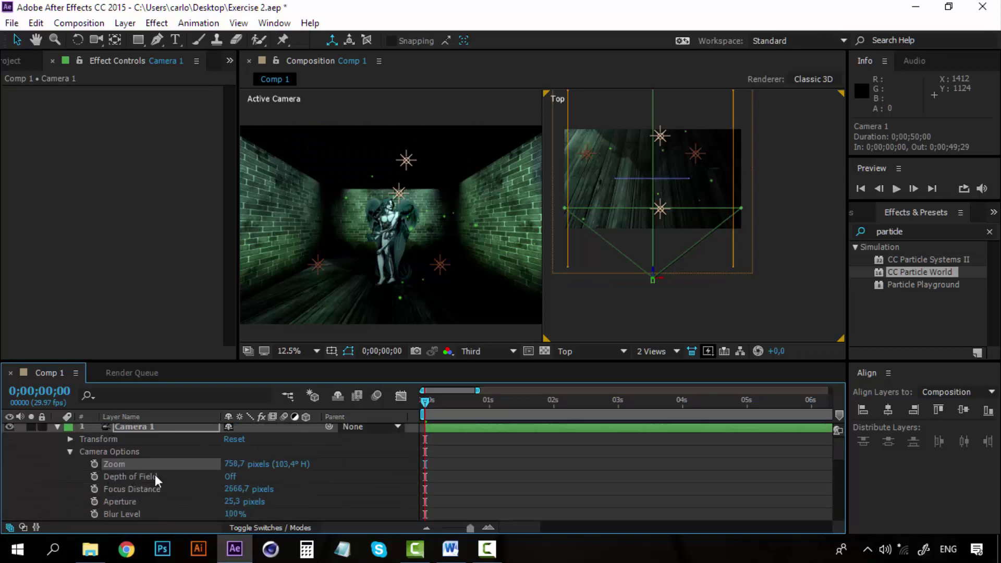
- Move Camera 1's point of interest along Z to about -304 in the Top view, inside the room
left_click_drag(677, 181, 673, 268)
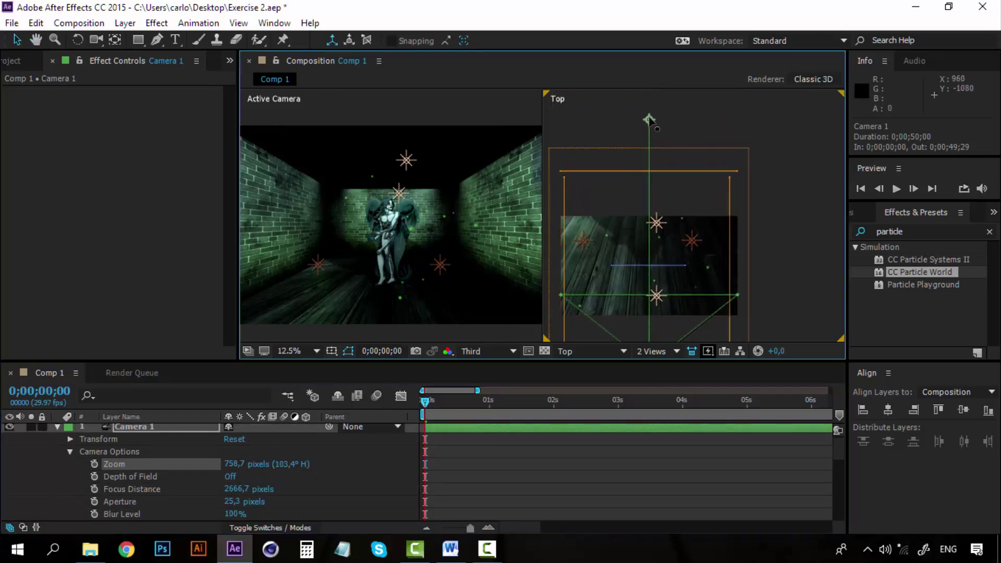
key("ctrl+z")
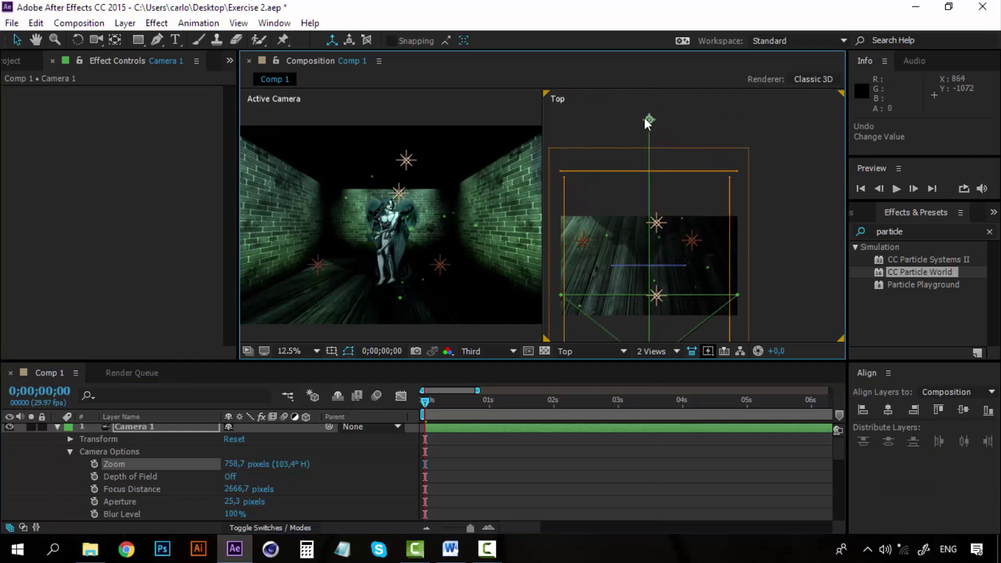
left_click_drag(649, 120, 650, 295)
left_click(662, 274)
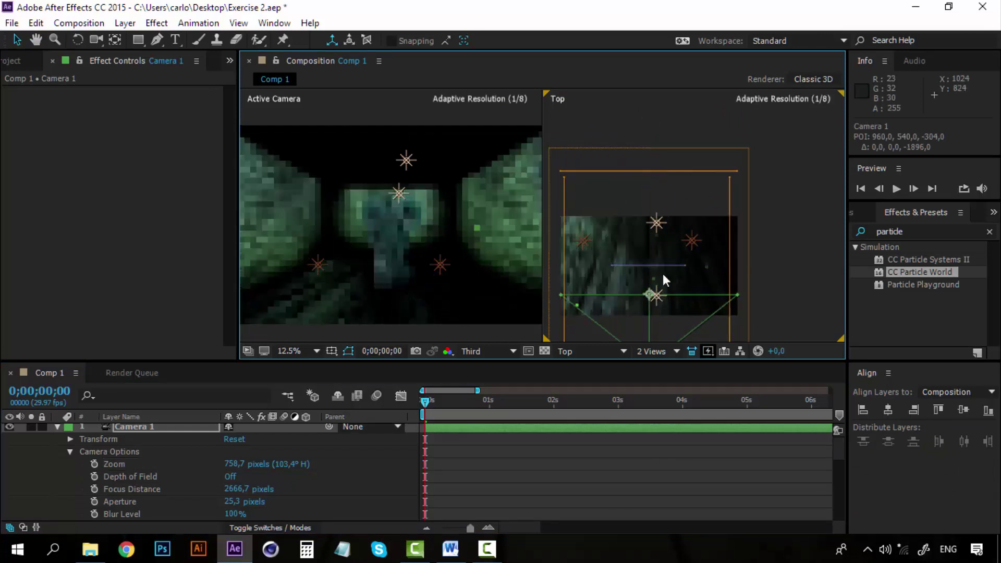
key("ctrl+z")
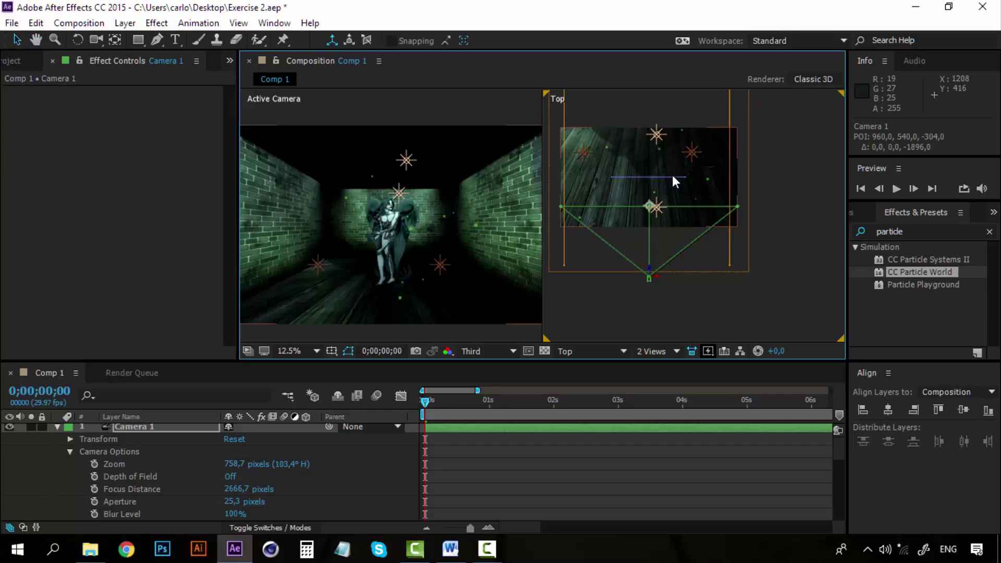
- Enable Draft 3D and set Camera 1's Zoom to 500 pixels
left_click(312, 396)
left_click_drag(236, 469, 157, 482)
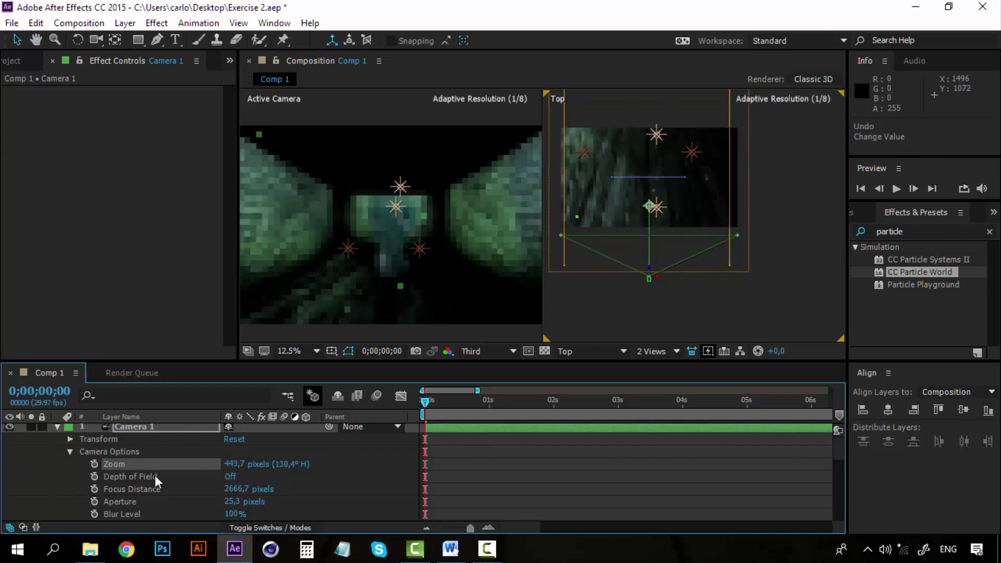
left_click_drag(236, 469, 77, 464)
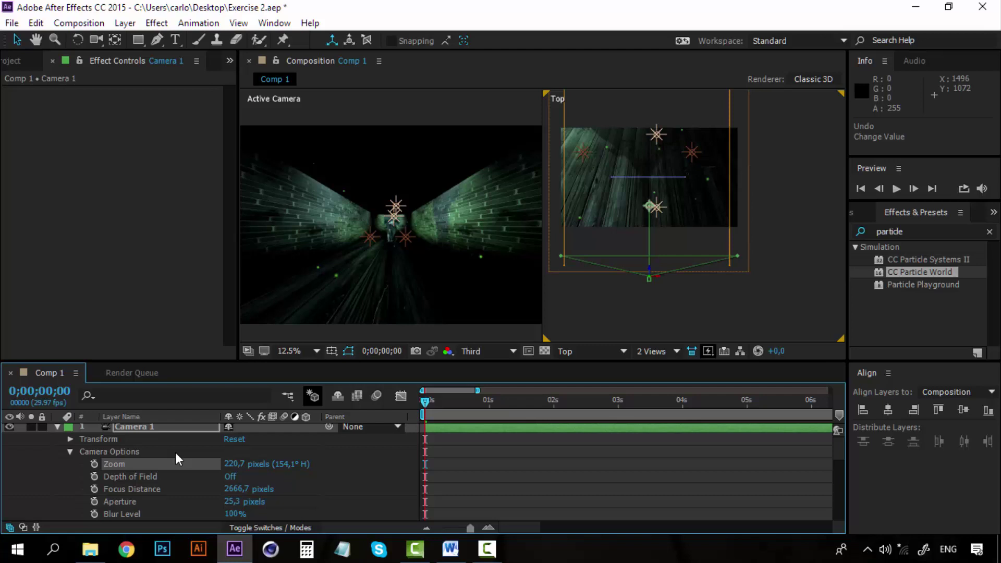
left_click_drag(233, 464, 320, 466)
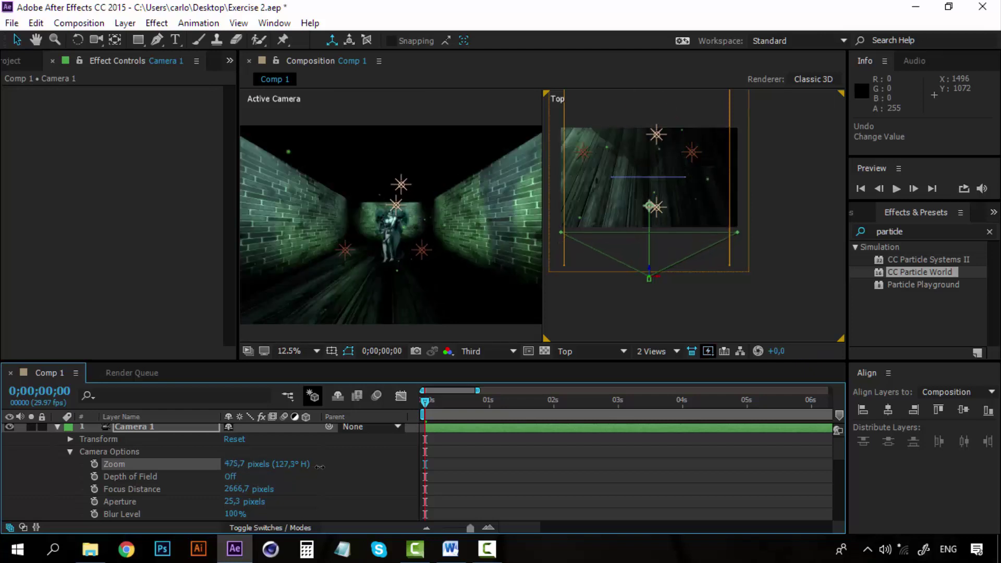
left_click(238, 463)
type("500")
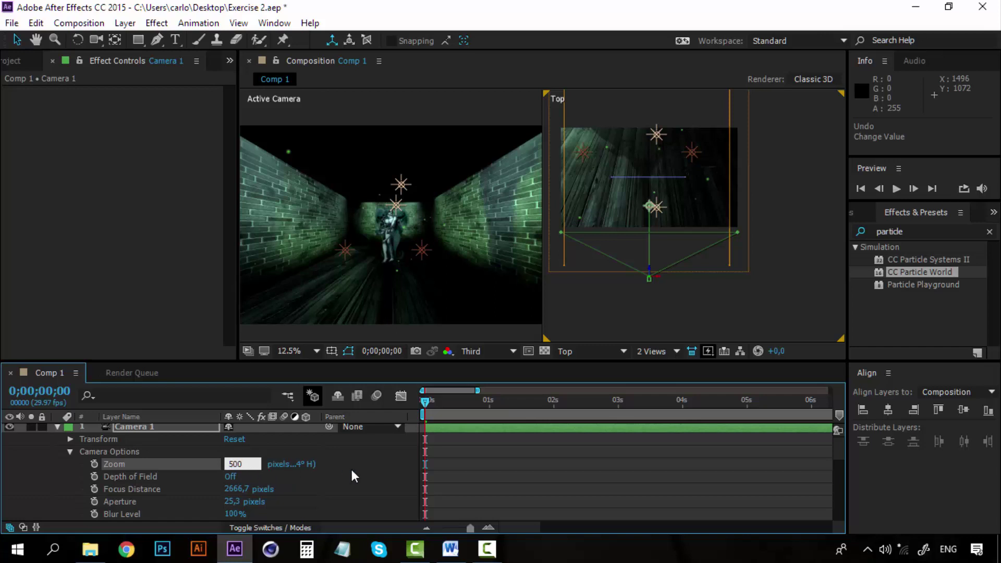
left_click(346, 467)
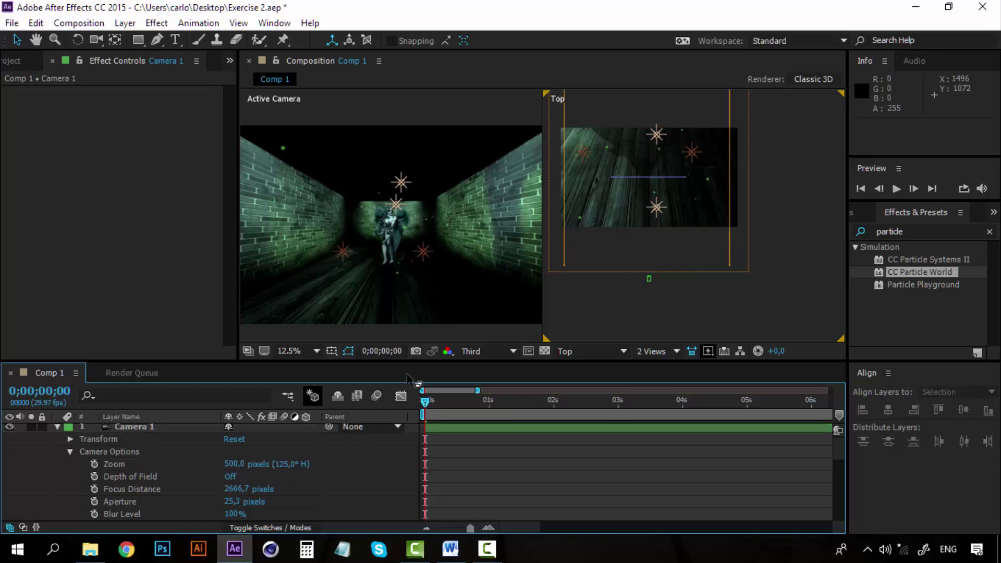
- Move Camera 1's point of interest closer to the camera in the Top view, to about Z -584
left_click(146, 476)
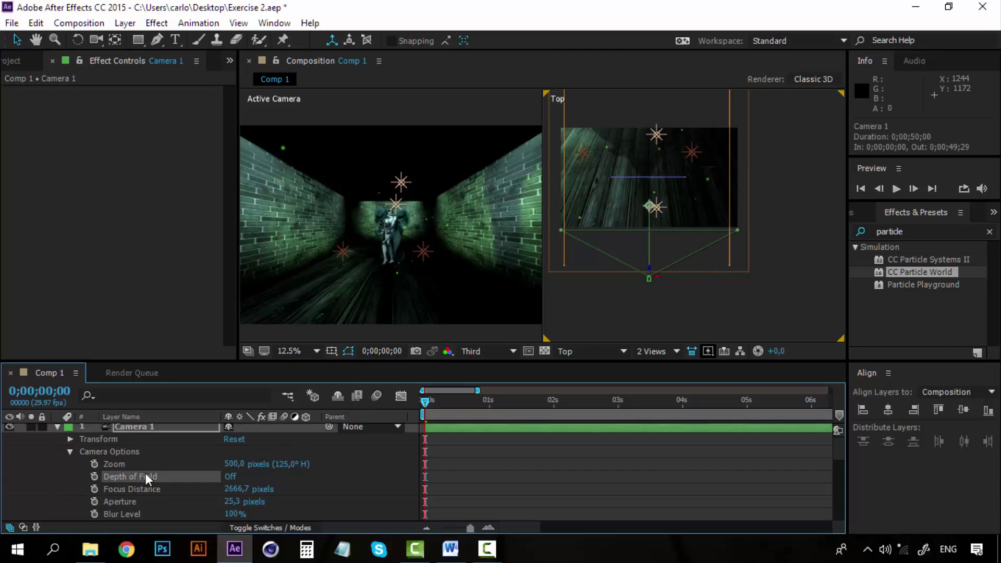
left_click(138, 461)
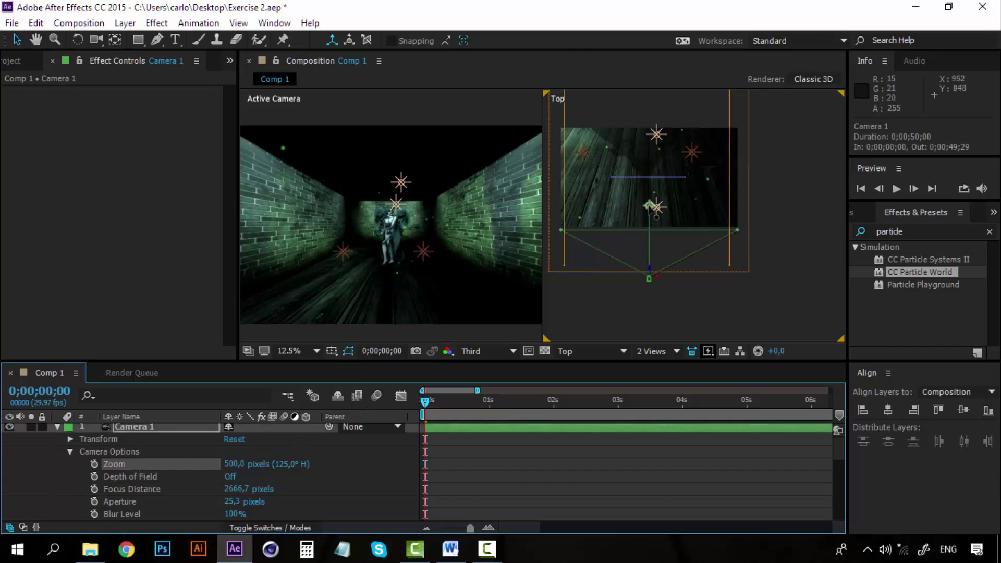
left_click_drag(649, 206, 651, 238)
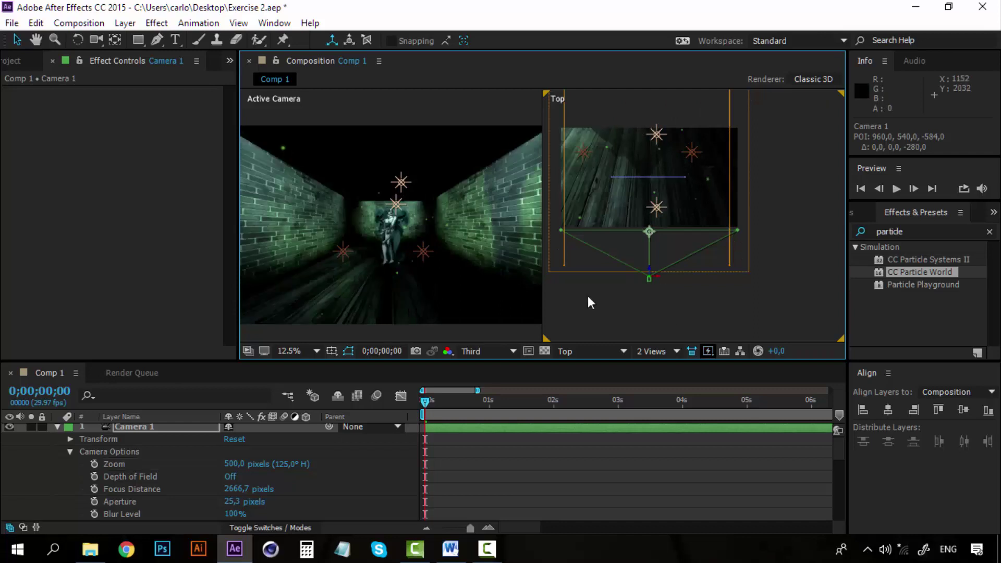
- Collapse Camera 1's Camera Options and create an orbit null for the camera
left_click(129, 427)
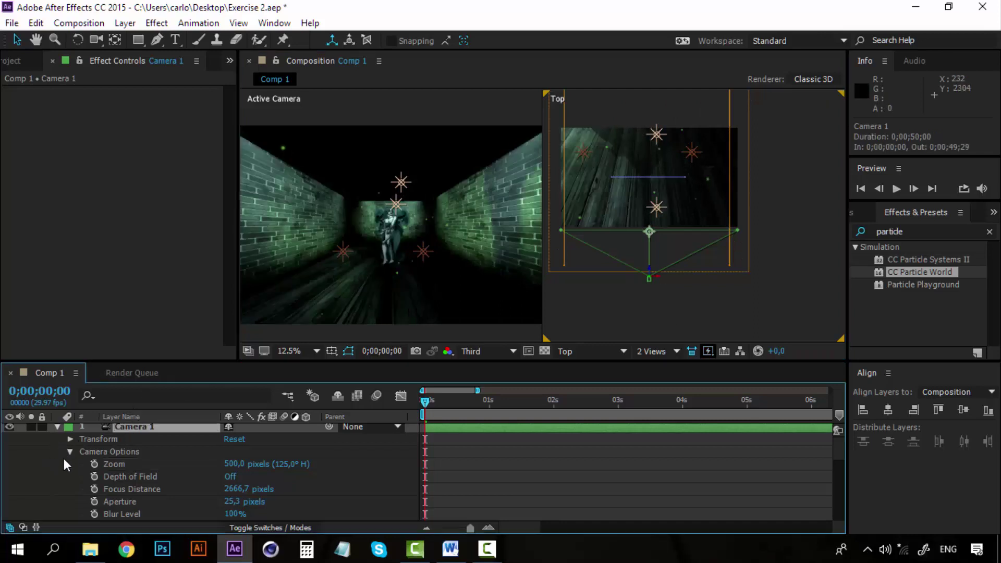
left_click(71, 451)
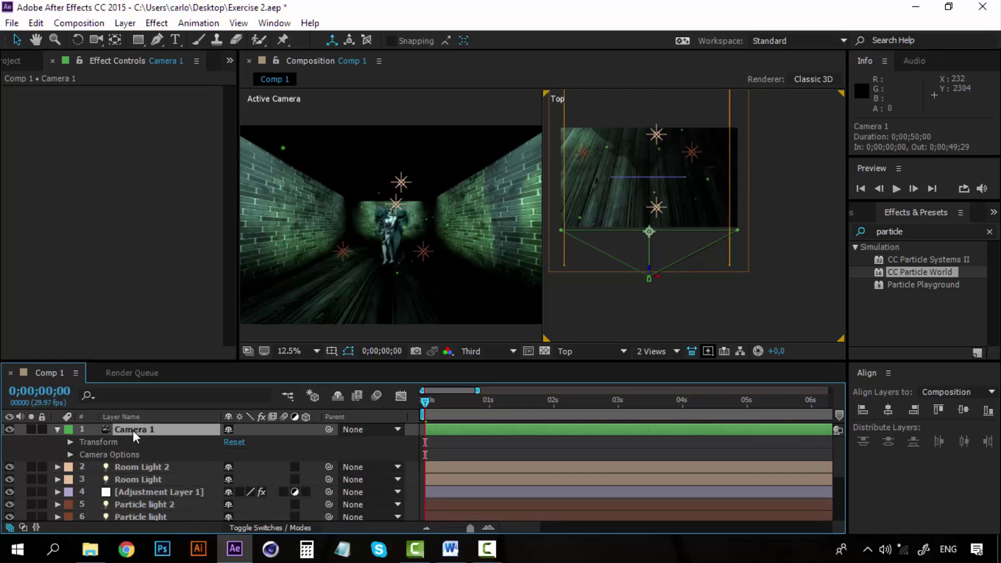
right_click(133, 430)
mouse_move(191, 441)
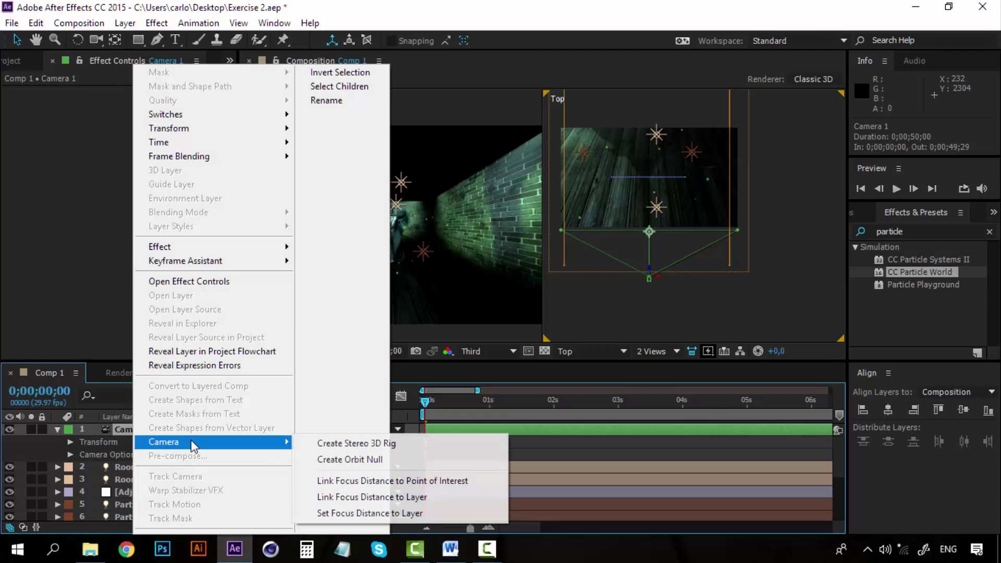
left_click(368, 459)
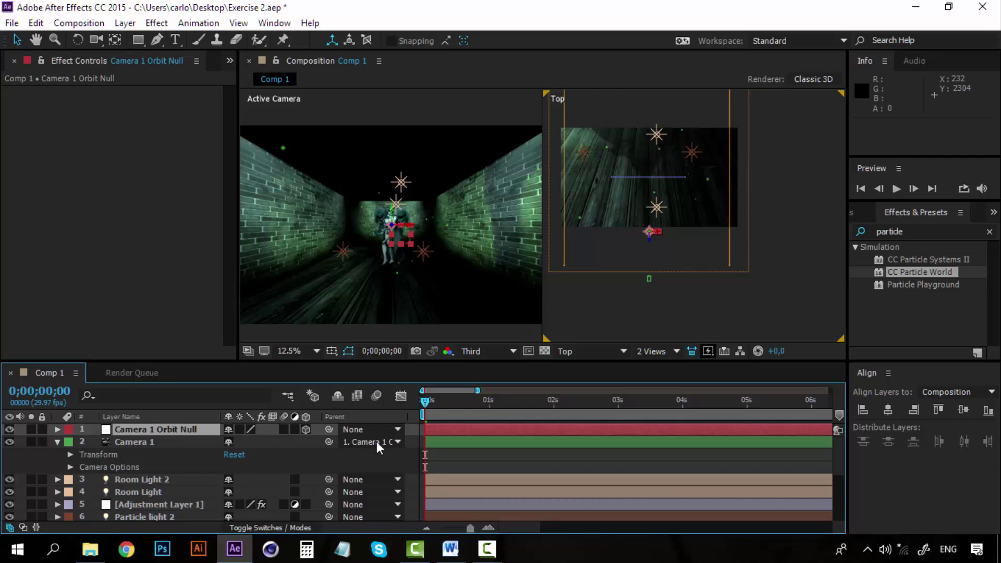
- Check which layer is assigned as Camera 1's parent, leaving the assignment as it is
left_click(398, 443)
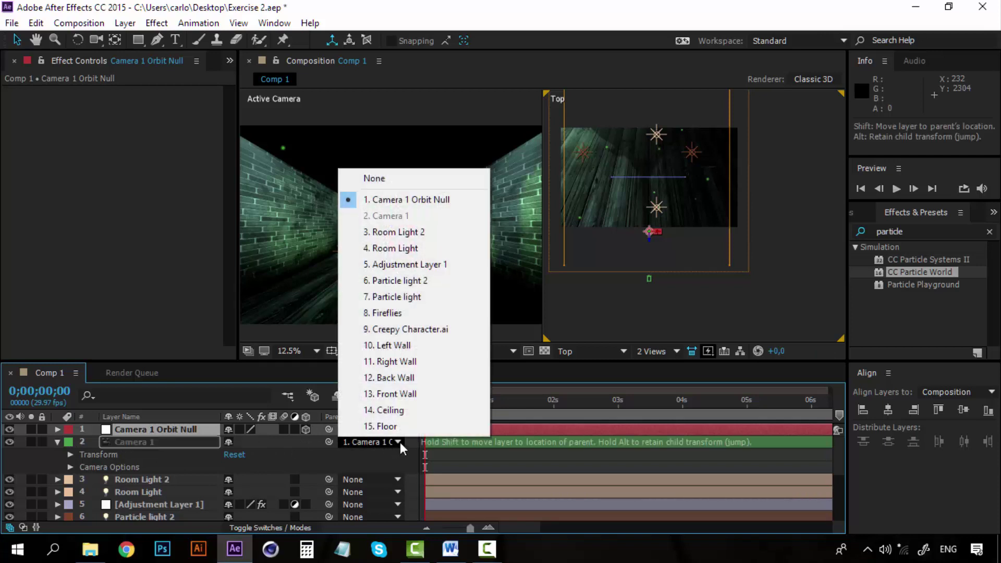
left_click(177, 438)
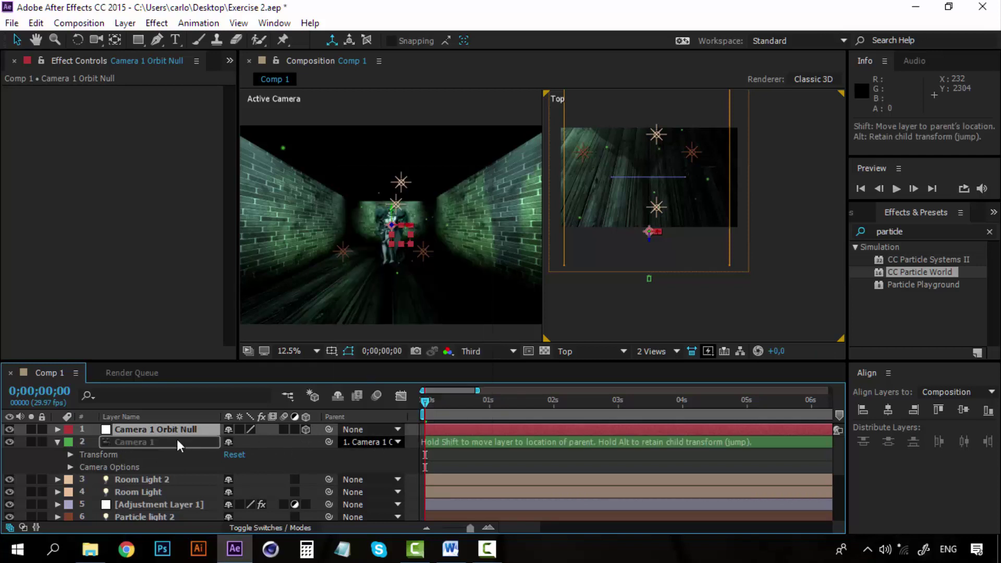
left_click(177, 438)
- Try shifting the camera's orbit null about 475 pixels along X in the Active Camera view, and undo the move
left_click(178, 429)
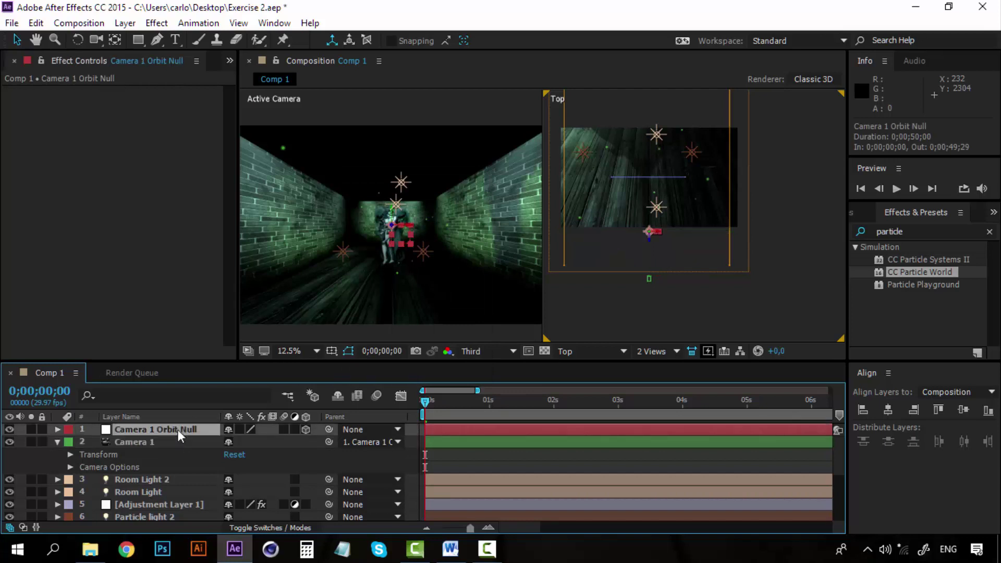
left_click(402, 233)
left_click_drag(402, 233, 491, 230)
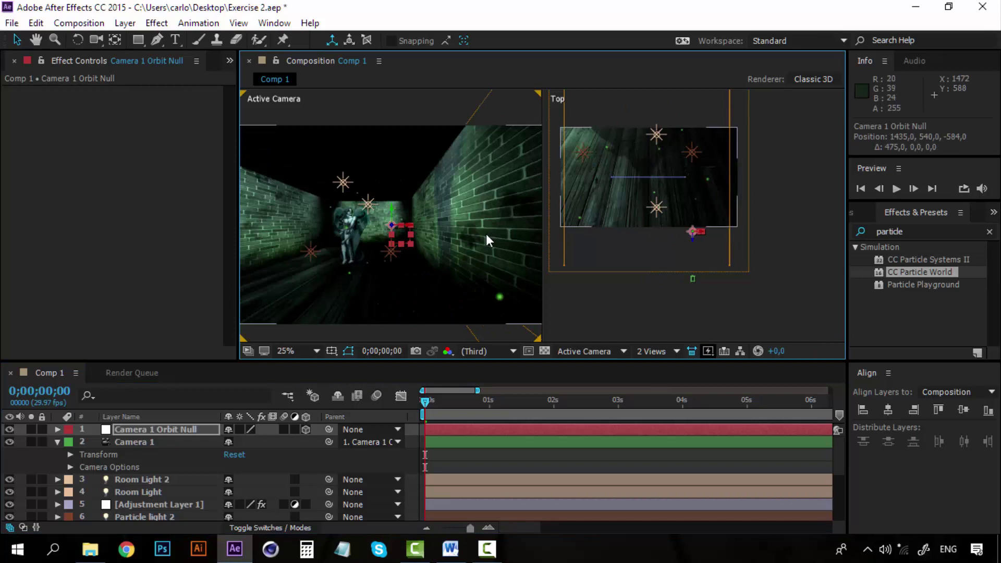
key("ctrl+z")
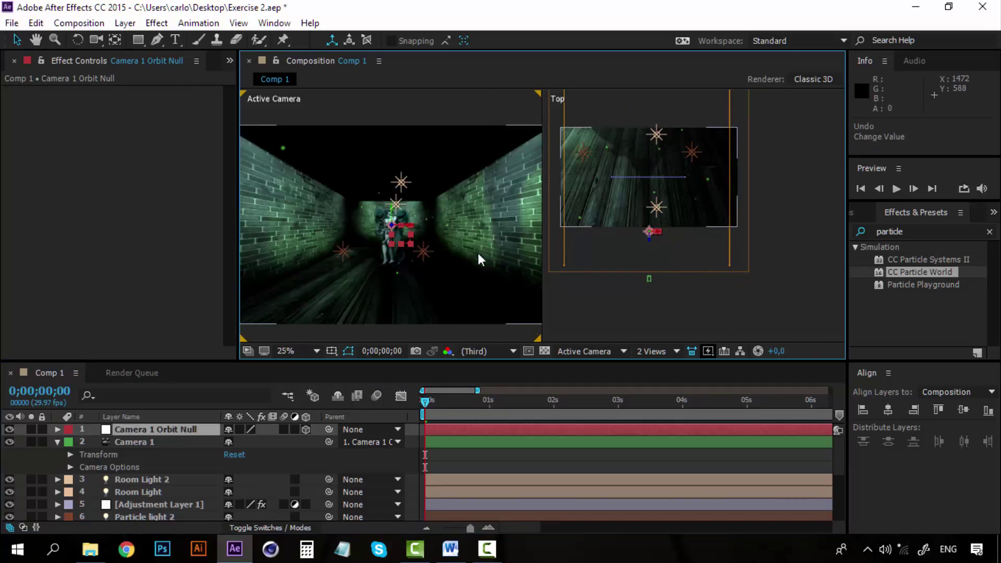
- Compare Camera 1 and its orbit null by selecting each in turn, and collapse Camera 1's properties
left_click(181, 442)
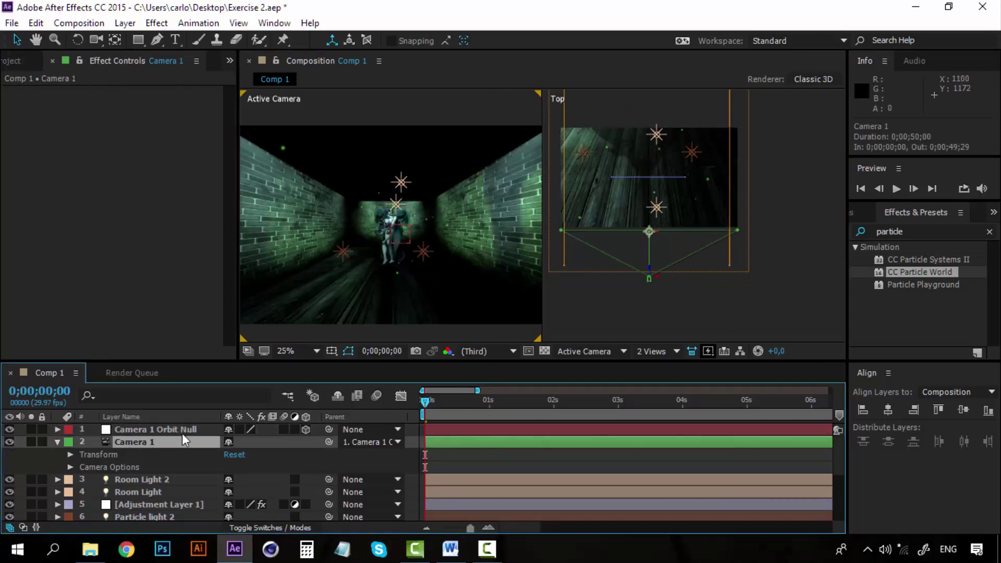
left_click(183, 433)
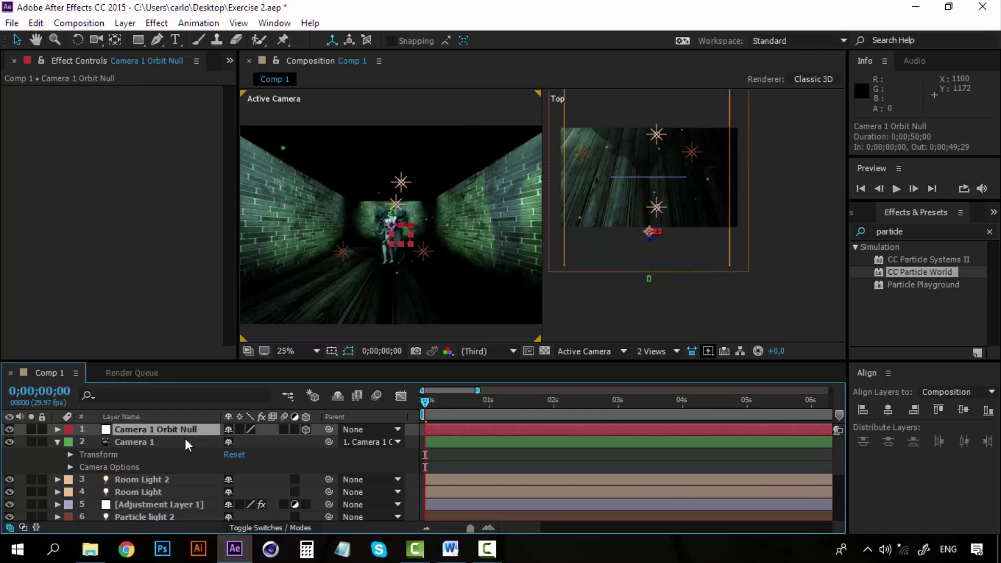
left_click(185, 442)
left_click(185, 431)
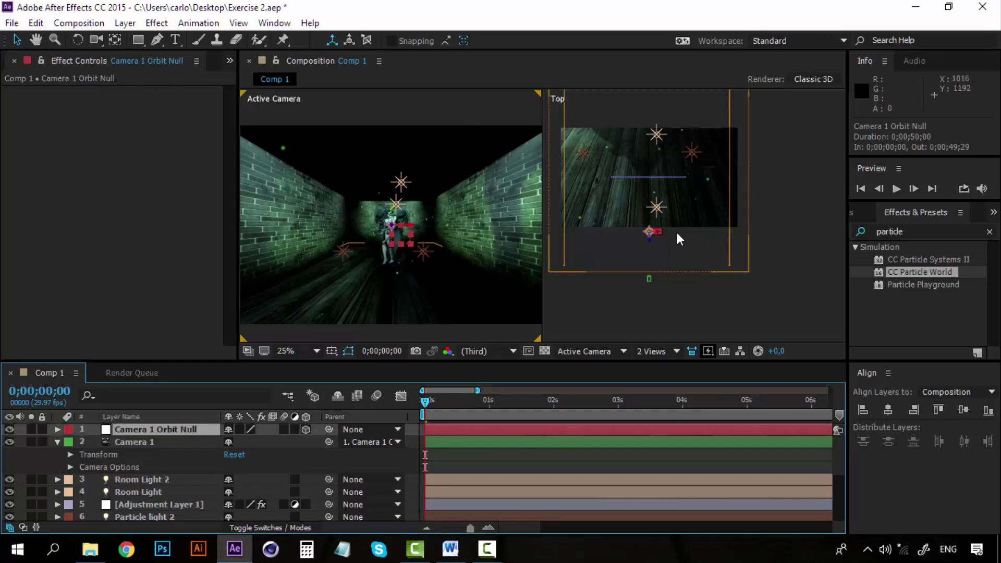
left_click(177, 442)
left_click(180, 429)
left_click(136, 441)
left_click(58, 442)
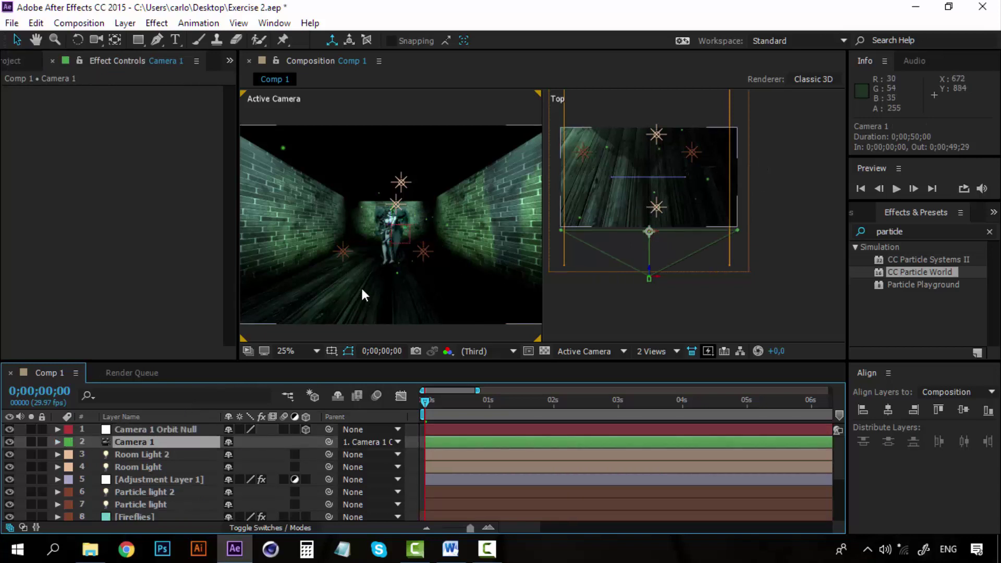
- Reveal the Position property of Camera 1 Orbit Null and set its first keyframe at 0;00;00;00
key("h")
left_click_drag(672, 200, 674, 264)
key("v")
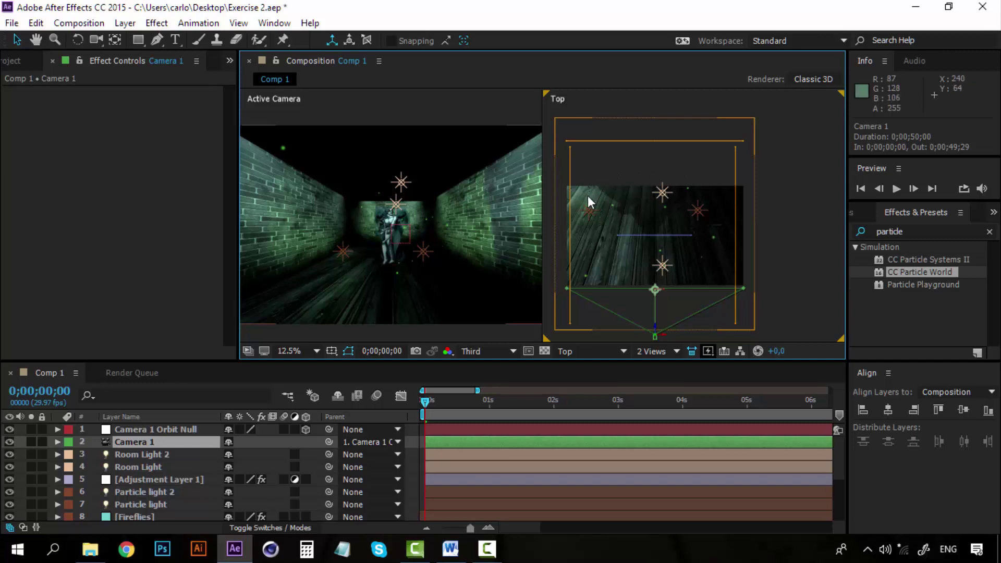
left_click(583, 217)
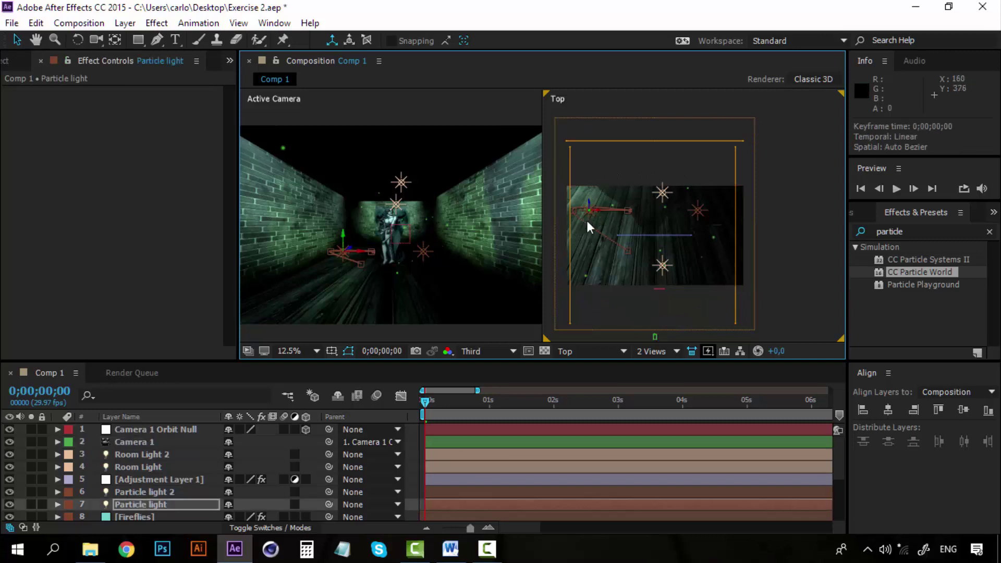
left_click(777, 227)
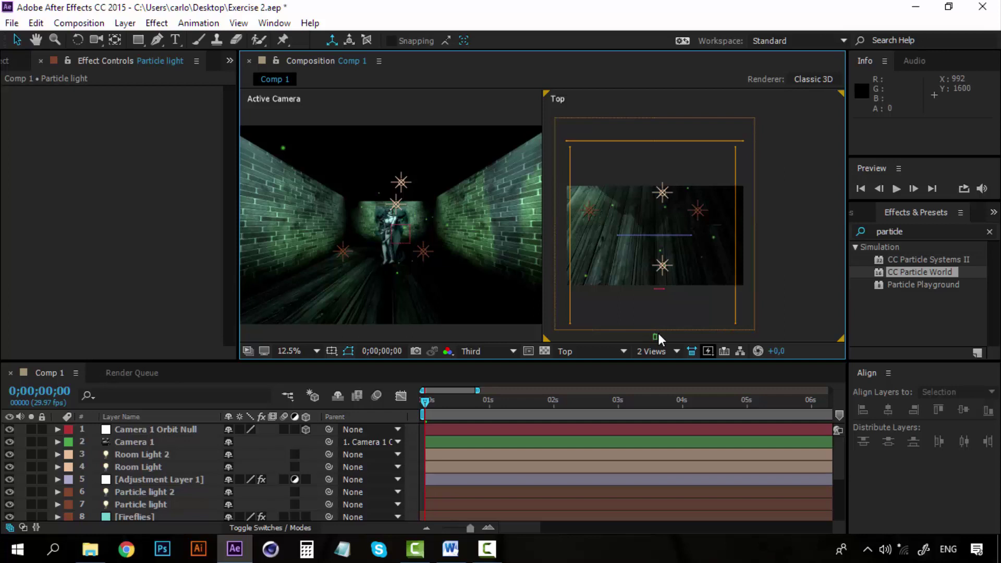
left_click(175, 434)
key("p")
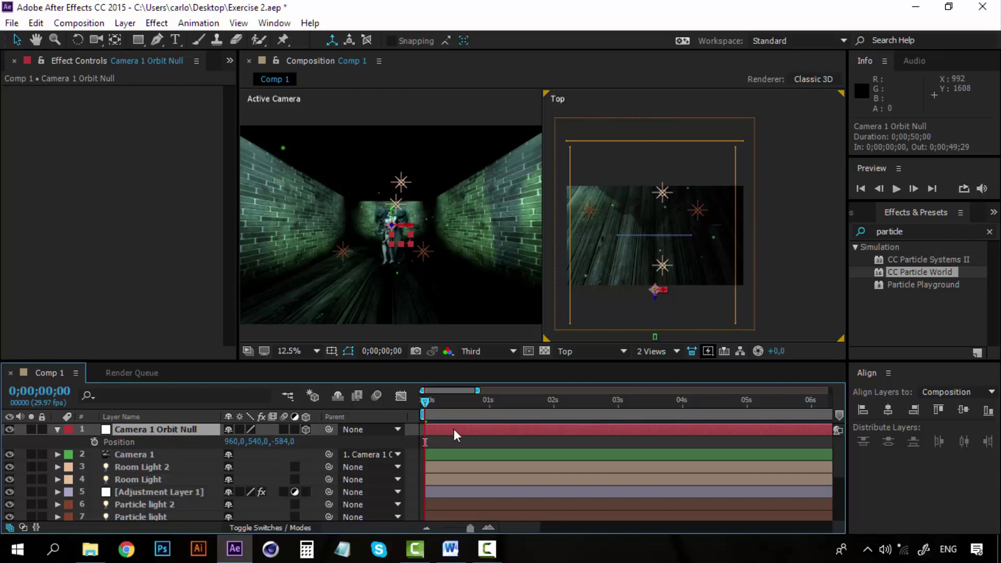
left_click(94, 442)
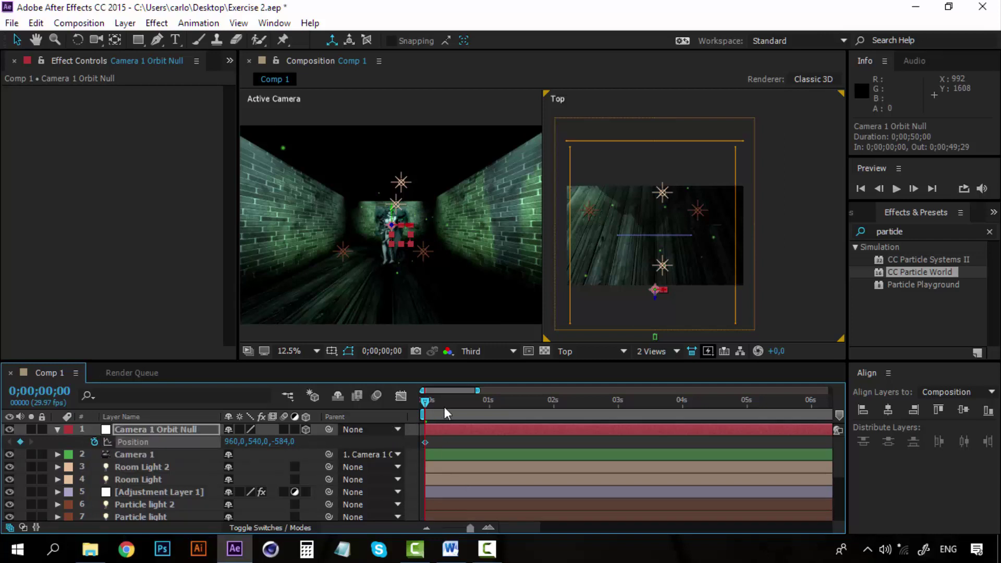
- Keyframe the orbit null's position near 1 second at 1624, 540, -24, and move it to Z 816 at 2 seconds
left_click_drag(462, 404, 489, 403)
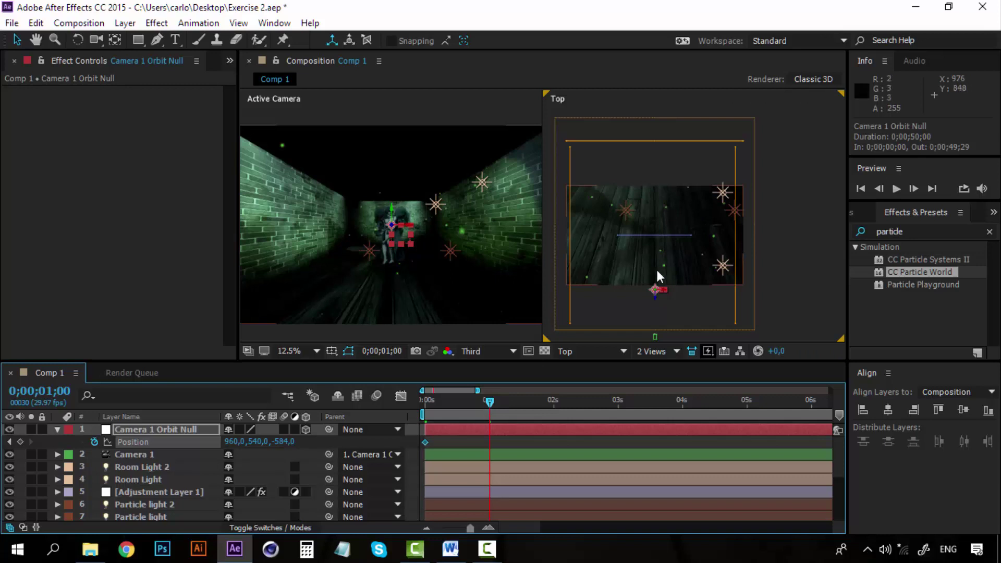
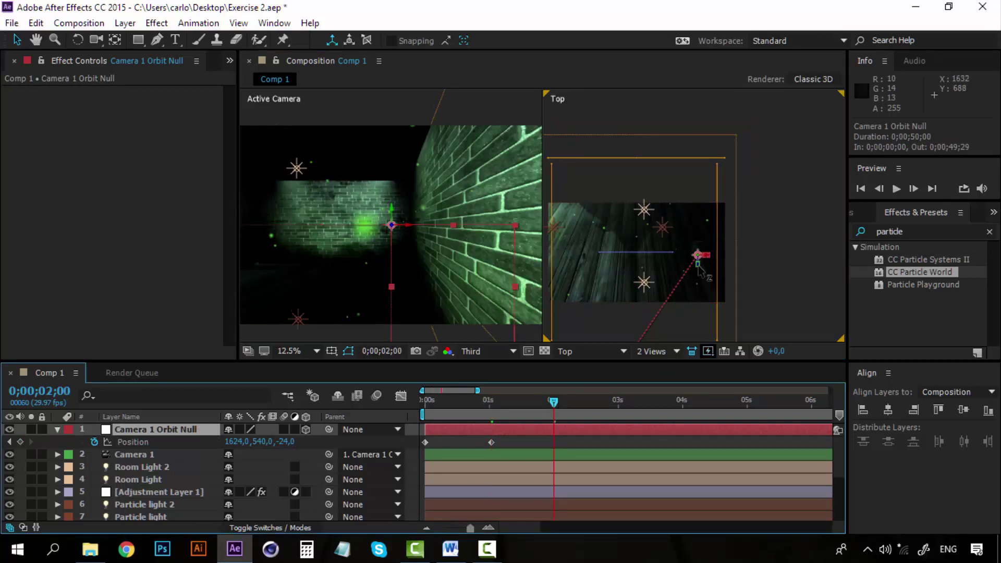
left_click_drag(697, 261, 703, 200)
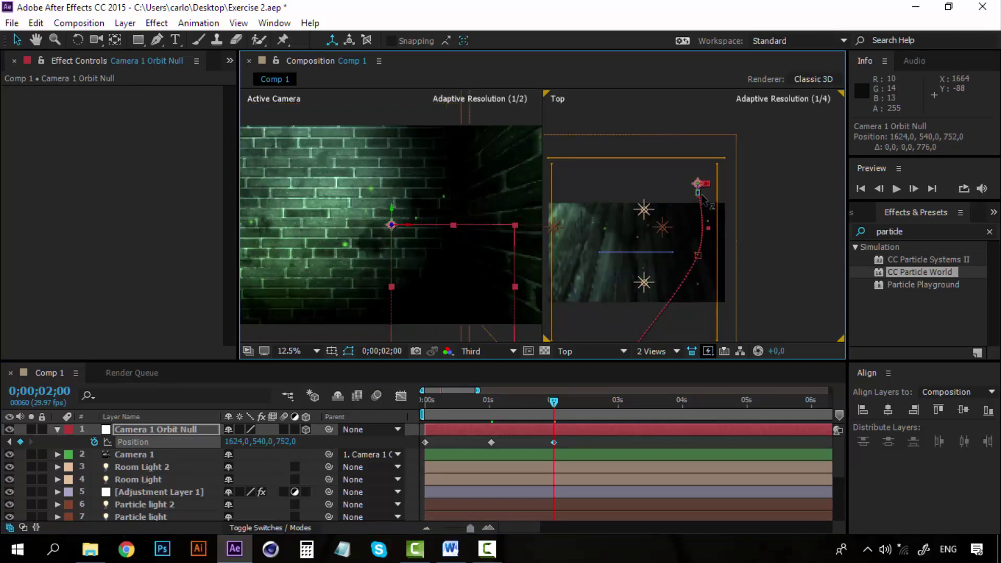
left_click_drag(702, 194, 703, 190)
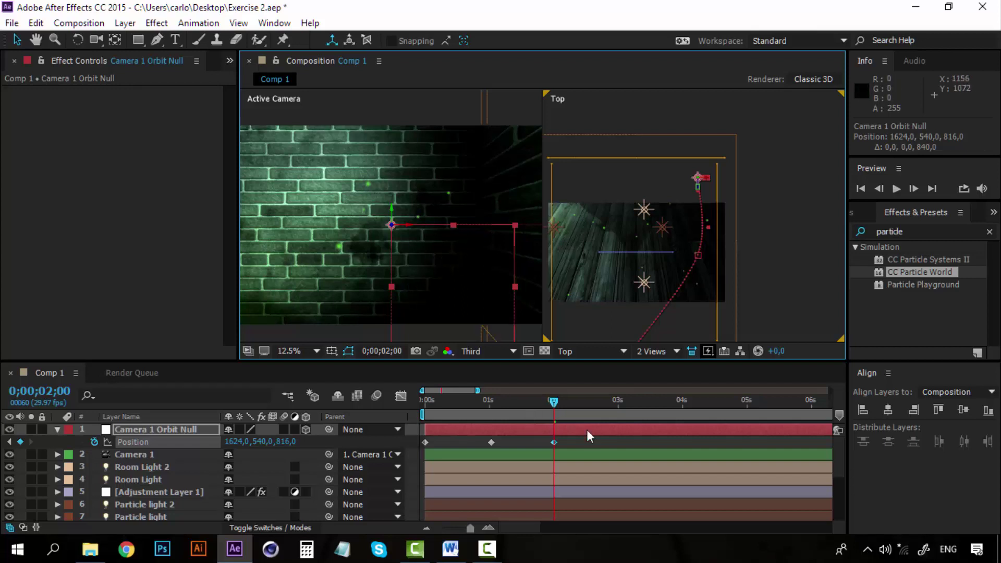
- At 0;00;03;00, move the orbit null along X in the Top view to position 224, 540, 816
left_click(617, 403)
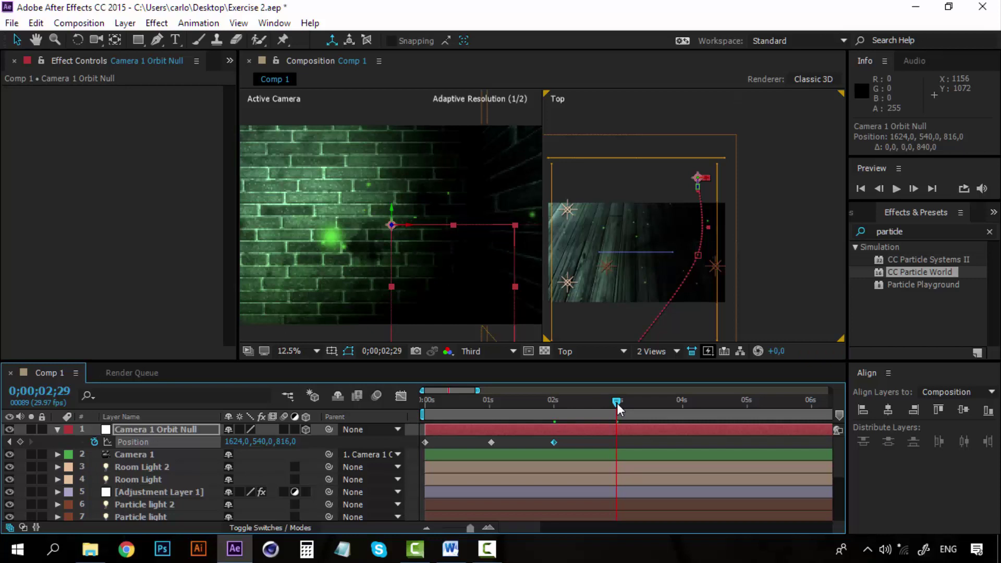
left_click(618, 403)
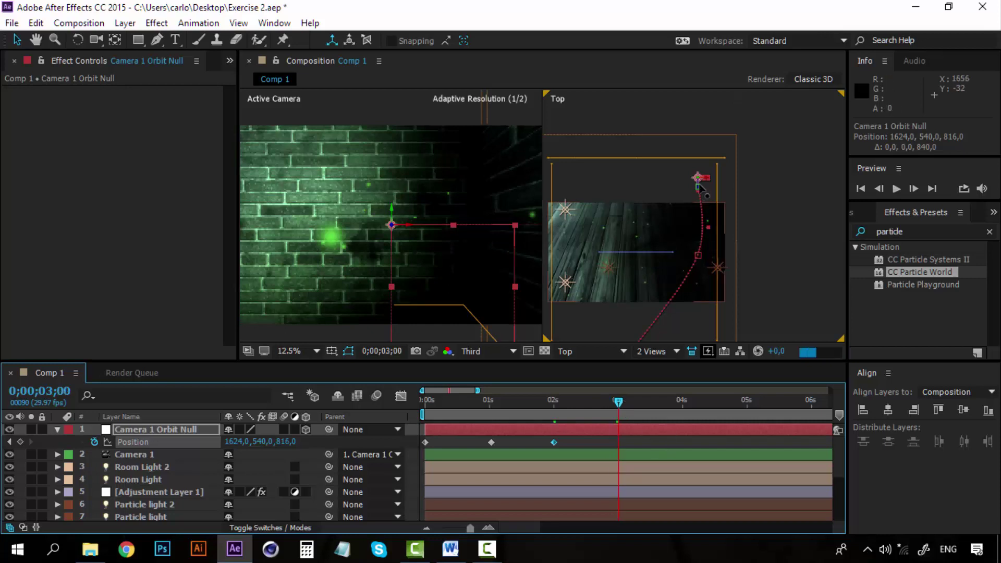
left_click_drag(702, 180, 578, 181)
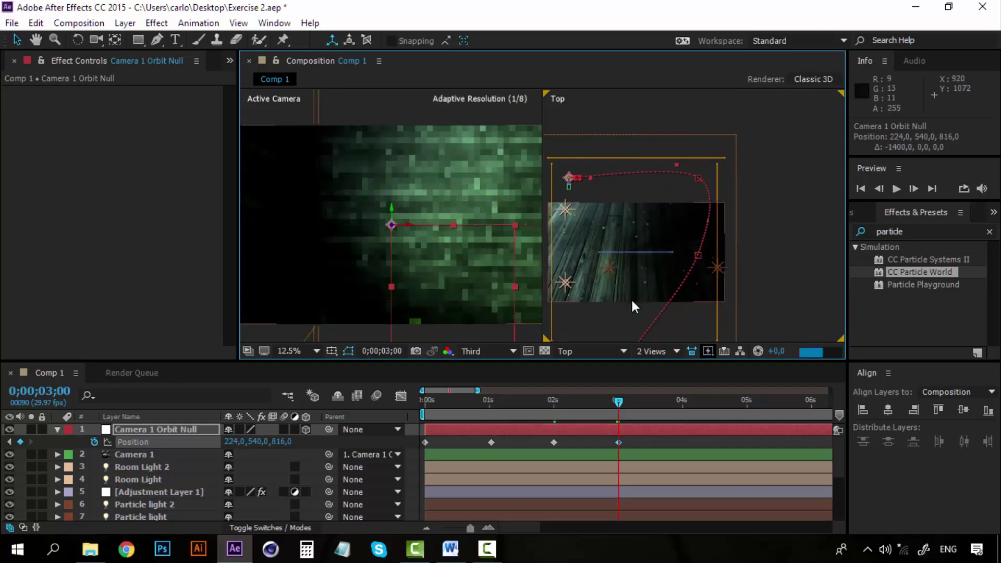
- At 0;00;04;00, move the orbit null along Z in the Top view to position 224, 540, -8
left_click(684, 402)
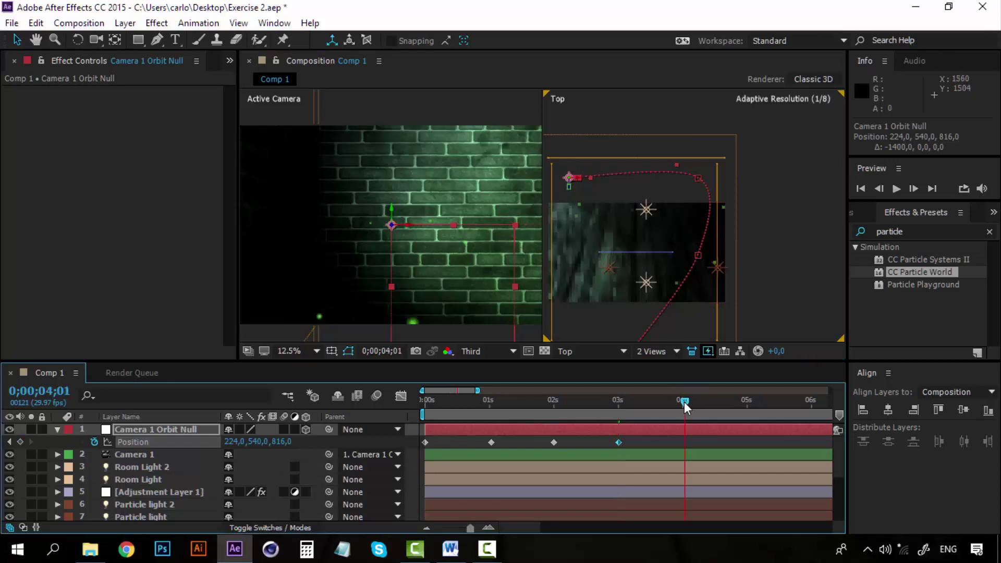
left_click_drag(682, 401, 682, 402)
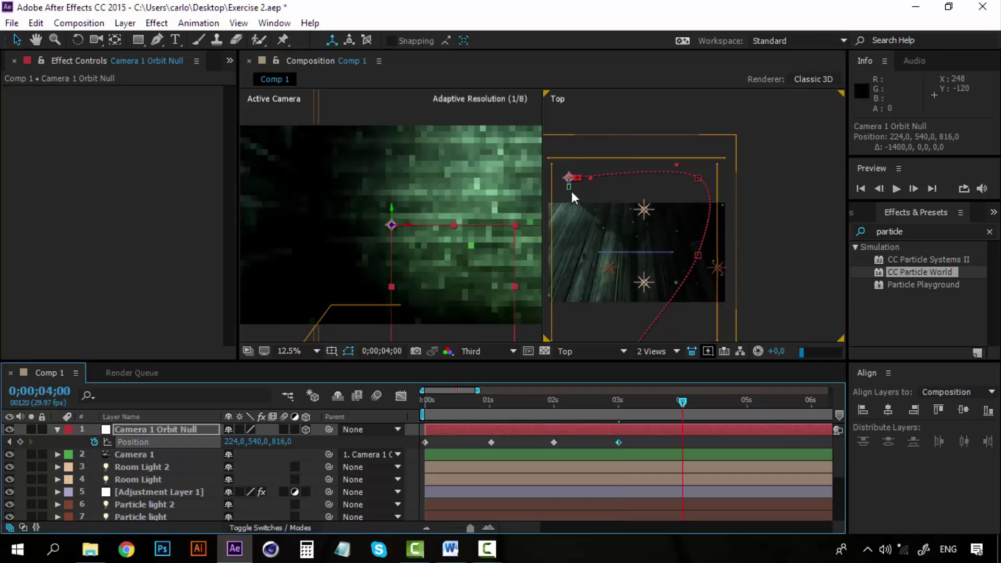
left_click_drag(568, 189, 564, 266)
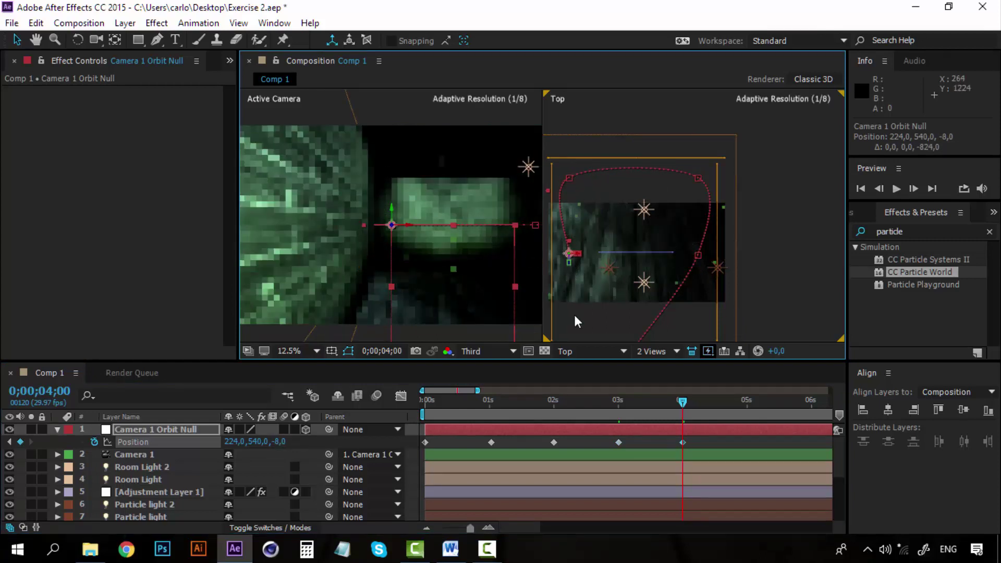
- Copy the orbit null's first position keyframe to 0;00;05;00 to close the motion path
key("h")
left_click_drag(637, 284, 635, 238)
key("v")
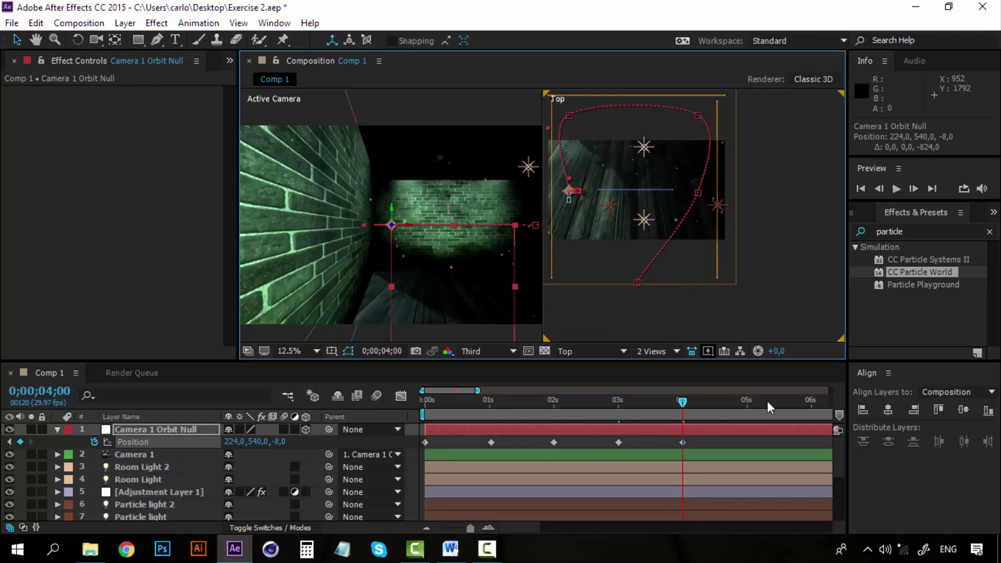
left_click(746, 404)
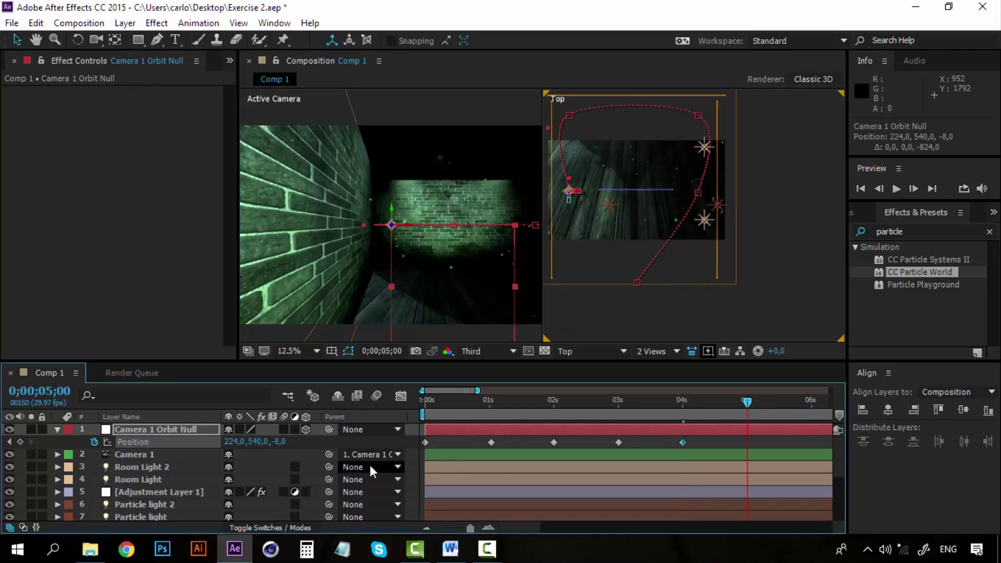
left_click(426, 443)
key("ctrl+c")
key("ctrl+v")
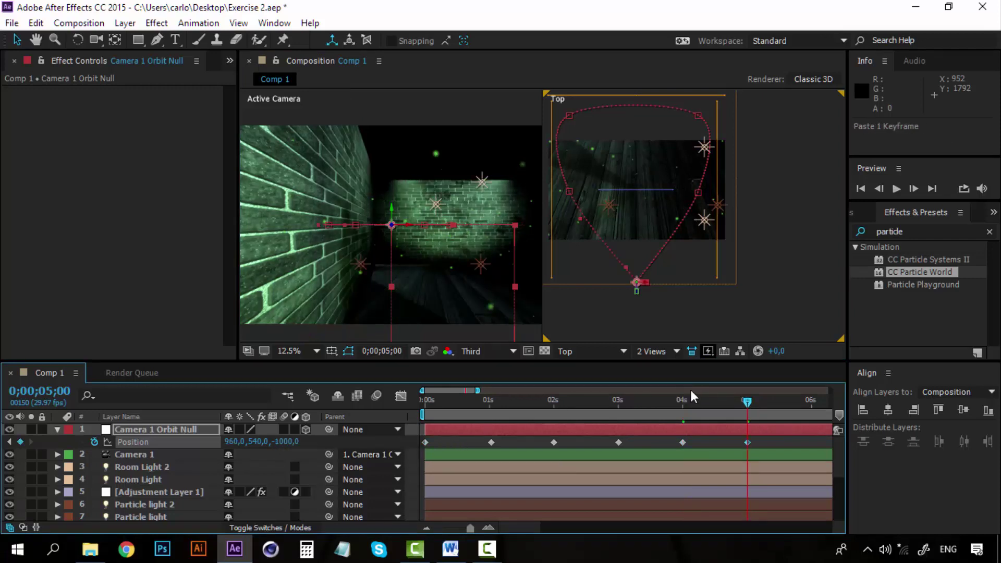
- Preview the camera animation from the first frame, and return to the start
left_click_drag(746, 401, 424, 399)
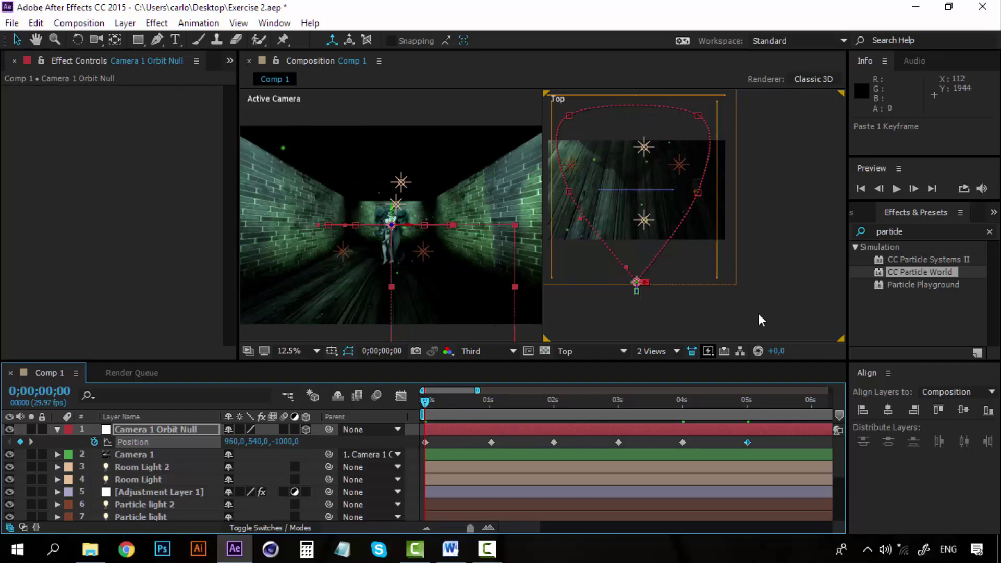
key("space")
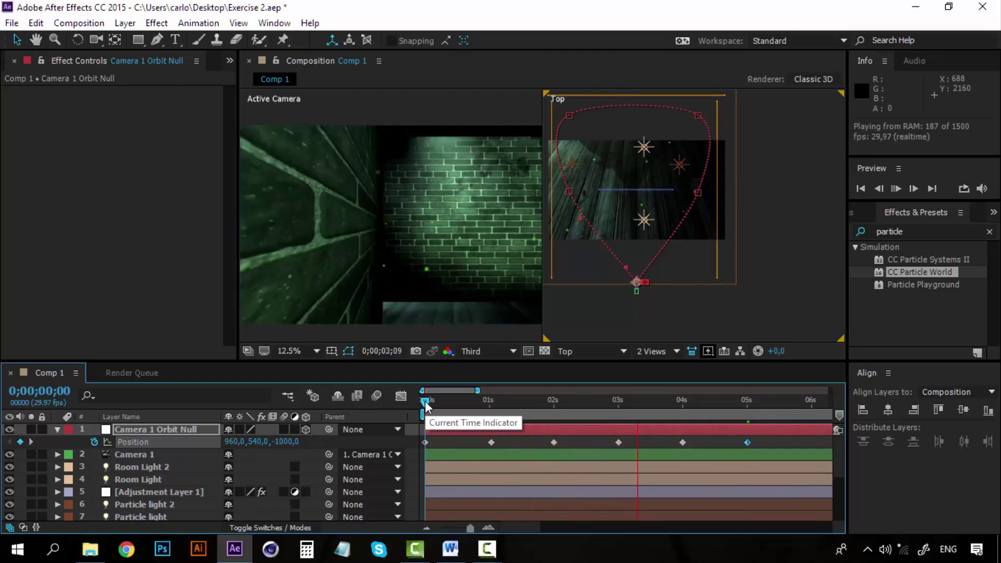
left_click(425, 404)
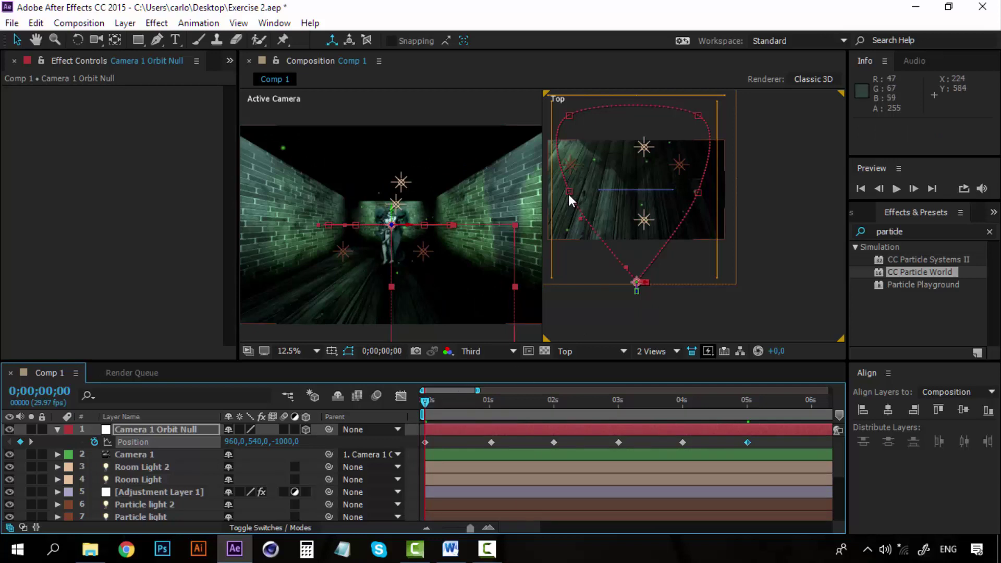
- Try shifting the orbit null about 8 pixels along X at 0;00;01;01, and undo the move
left_click(490, 403)
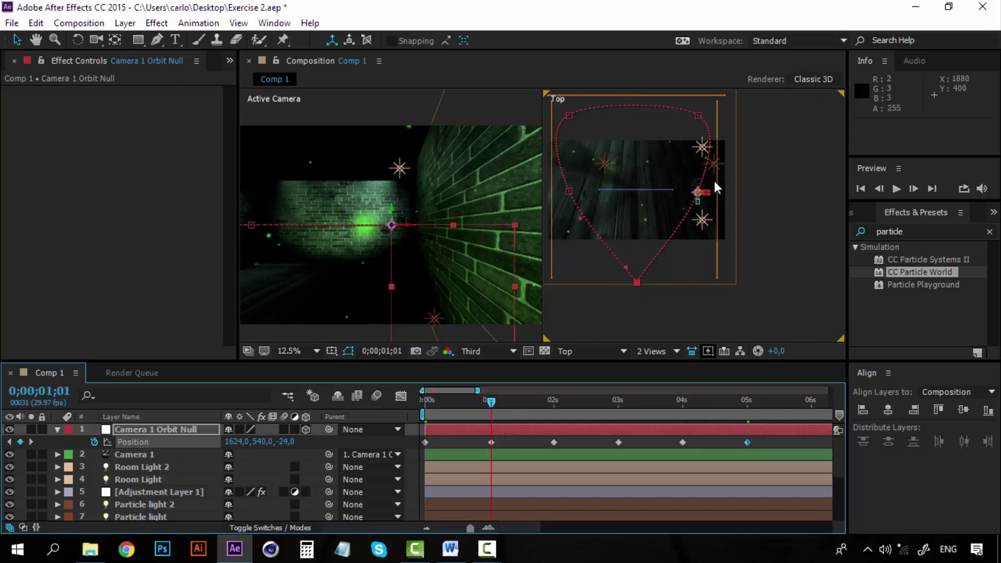
left_click_drag(707, 195, 708, 194)
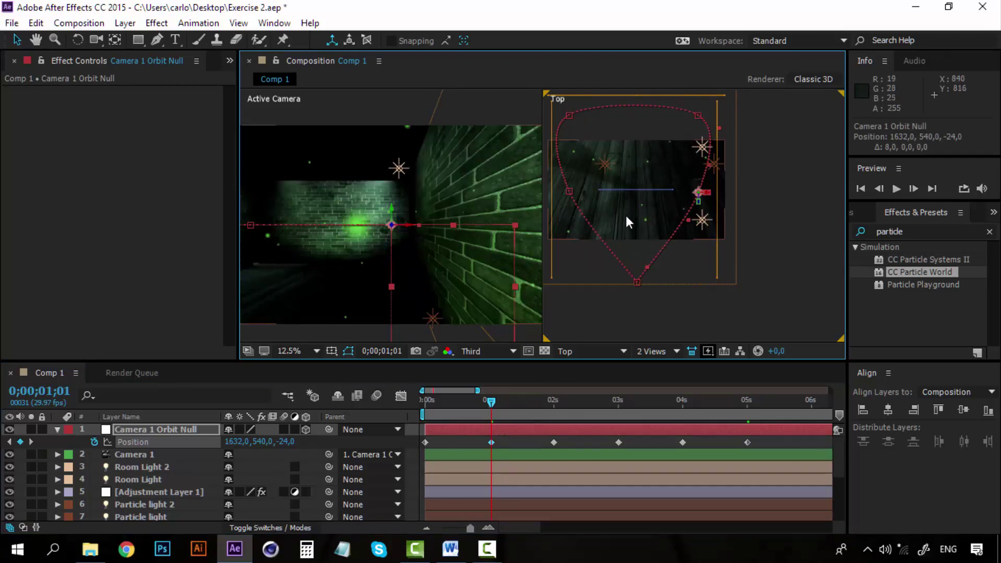
key("ctrl+z")
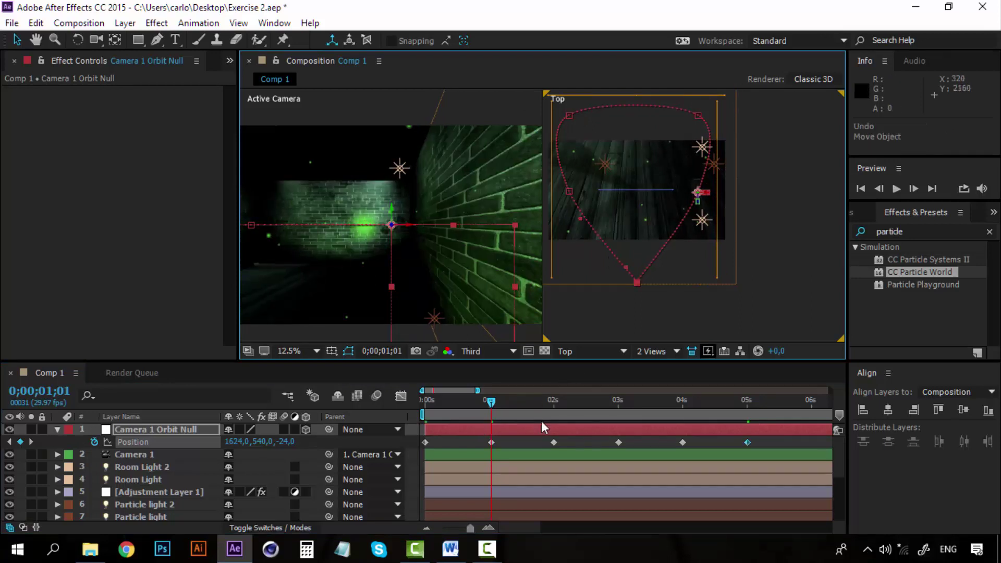
- Replay the camera movement from 0;00;00;00 to check its pacing around the room, and return to the start
left_click(423, 399)
key("space")
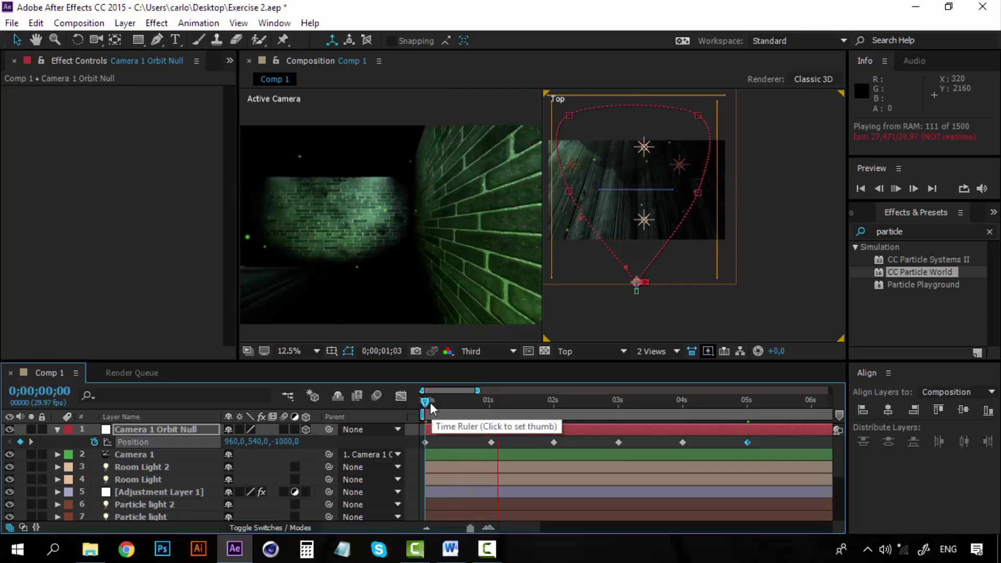
key("space")
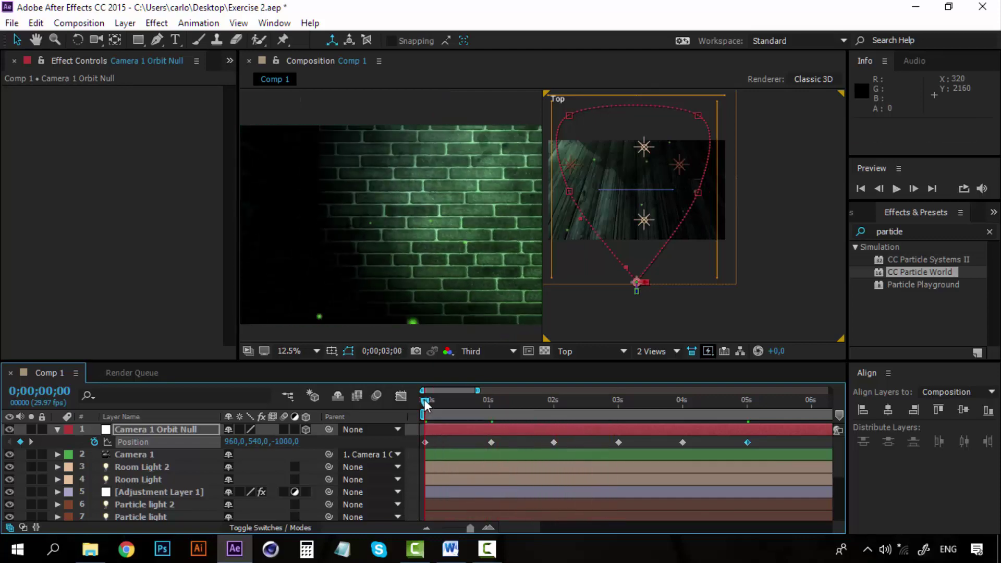
key("space")
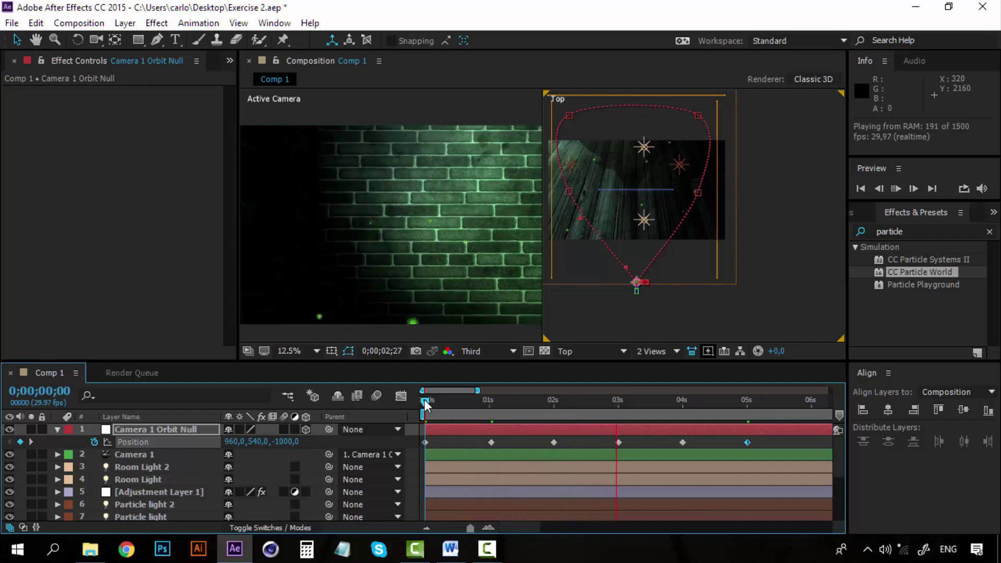
left_click(424, 399)
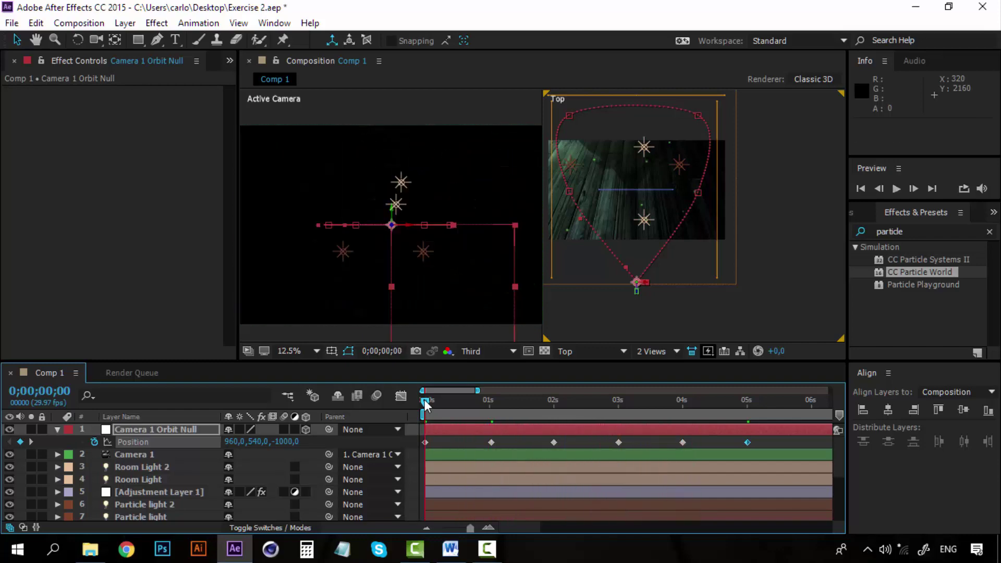
- Shift all the orbit null's position keyframes after the first about one second later
left_click(482, 440)
left_click_drag(530, 527, 533, 526)
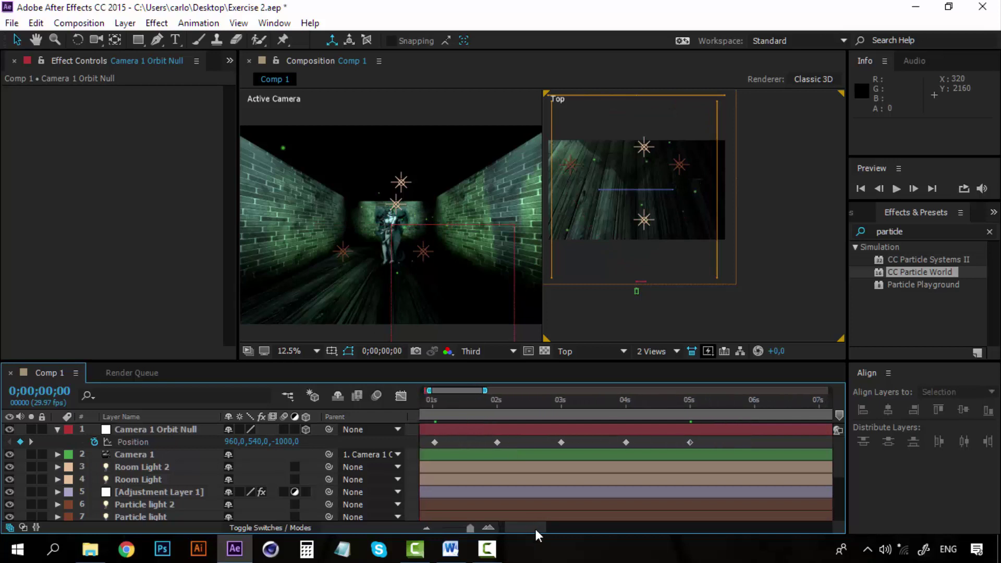
left_click_drag(699, 440, 479, 445)
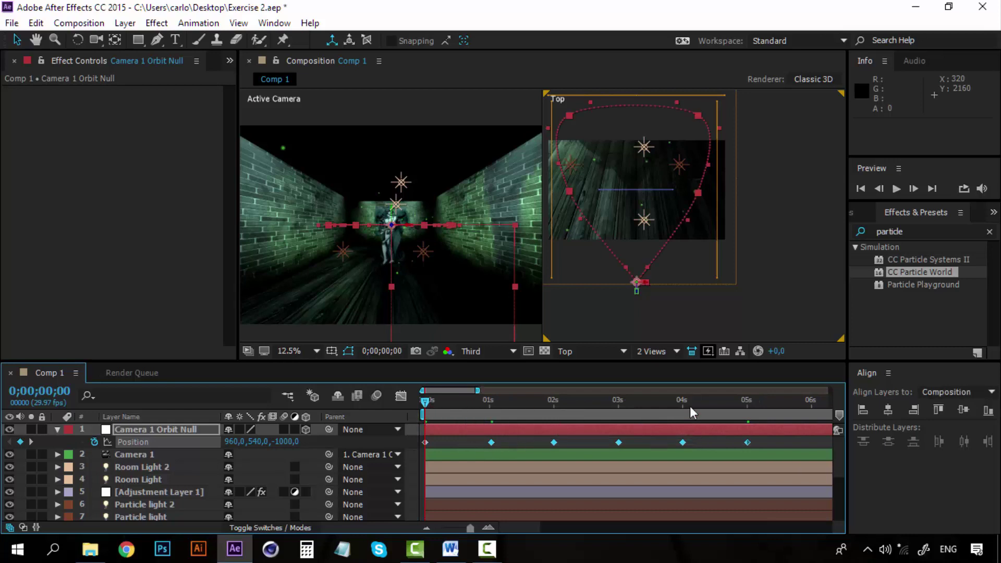
left_click_drag(491, 442, 572, 439)
left_click(576, 439)
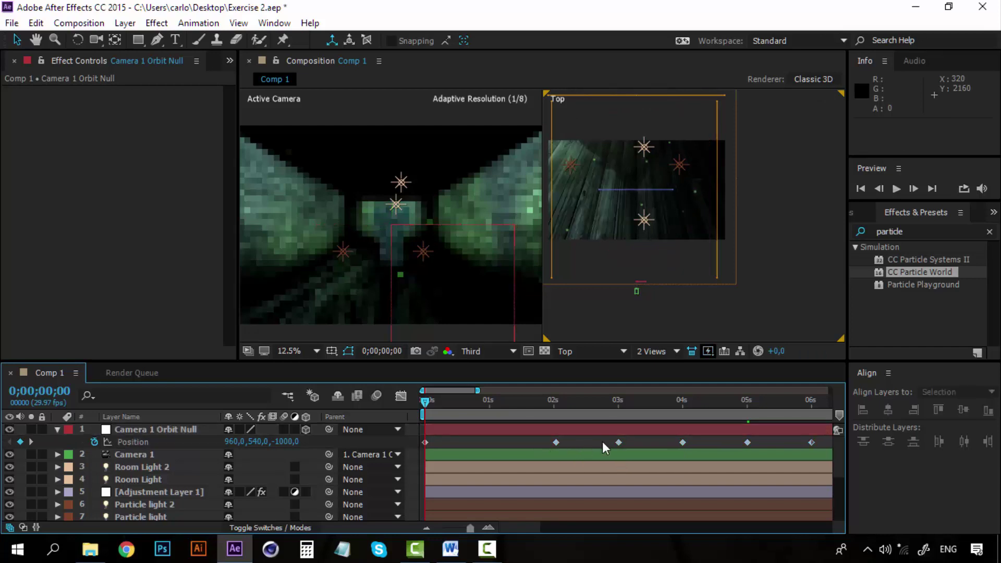
- Move the orbit null's third and fourth position keyframes to 4 and 6 seconds, shifting the following keyframes along with them
left_click_drag(520, 524, 534, 524)
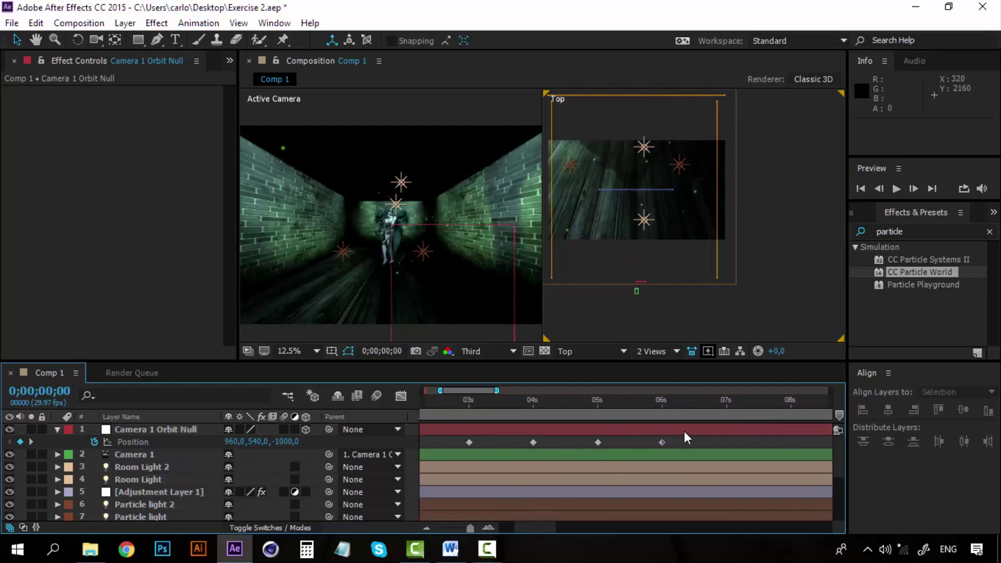
left_click_drag(680, 439, 731, 444)
left_click(578, 440)
left_click(656, 440)
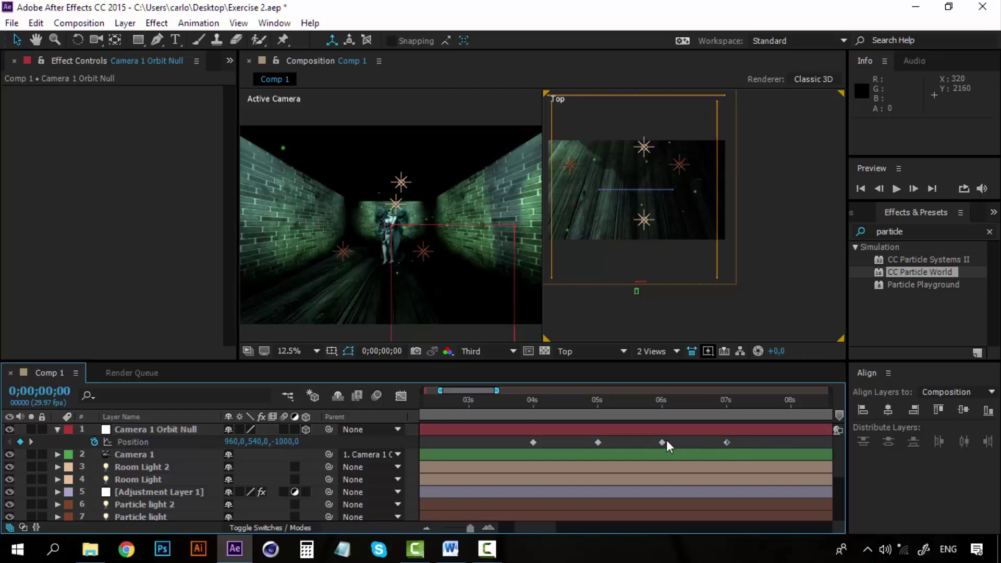
left_click_drag(594, 440, 736, 448)
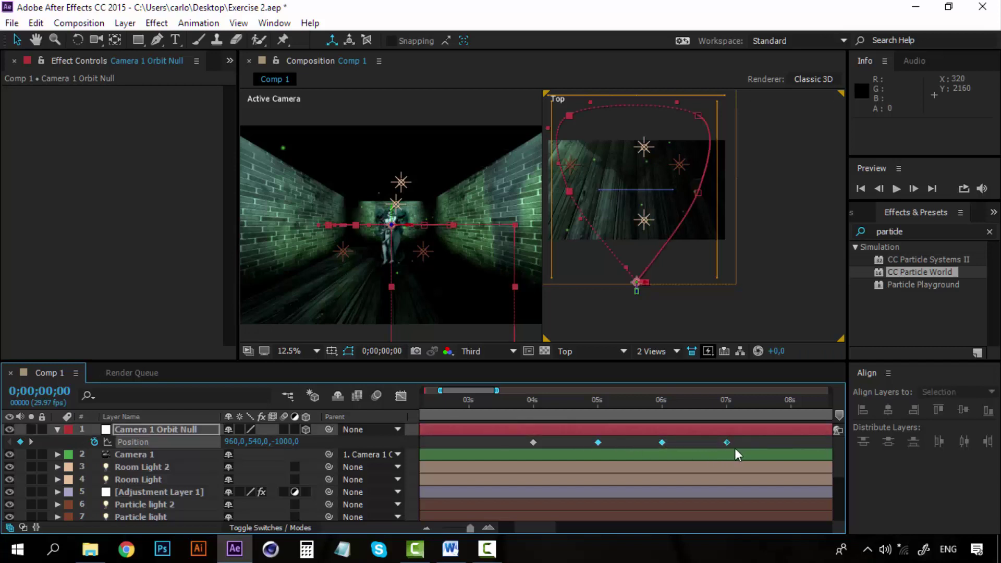
left_click(663, 441)
left_click_drag(577, 436, 732, 446)
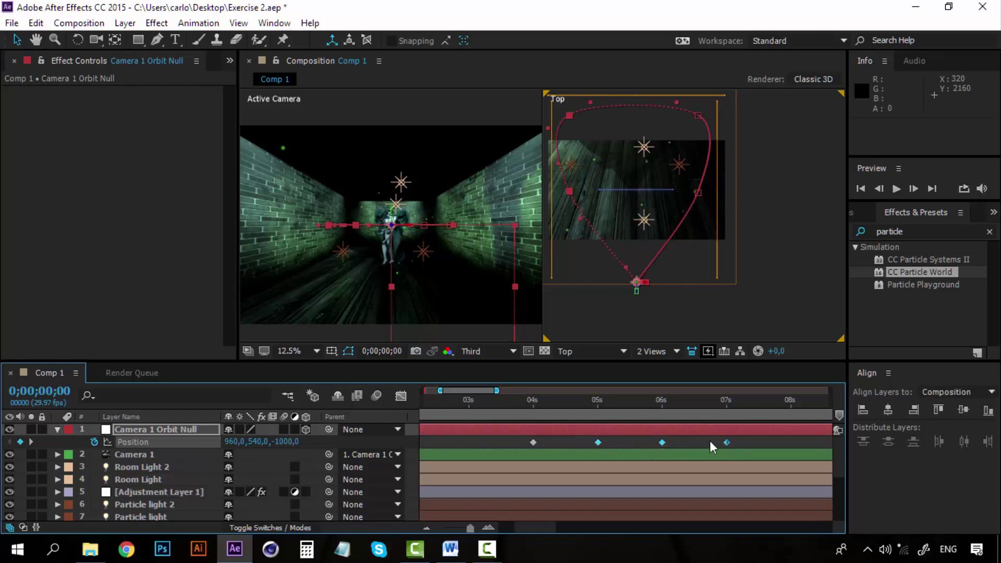
left_click_drag(662, 442, 731, 439)
- Move the orbit null's last two position keyframes to 8 and 10 seconds, and fit more of the timeline in view
left_click_drag(557, 526, 576, 523)
left_click_drag(449, 439, 549, 444)
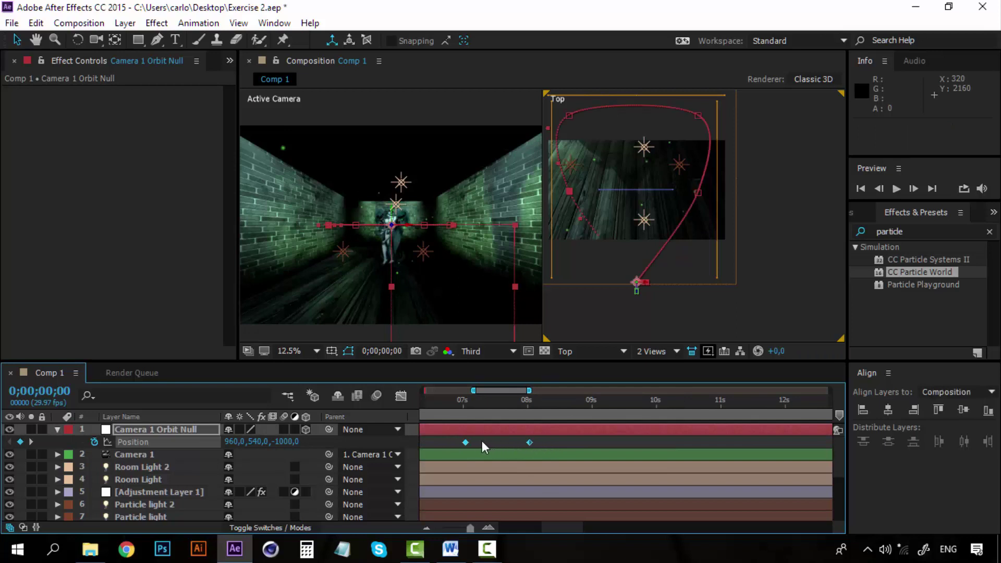
left_click_drag(467, 441, 530, 444)
left_click(575, 442)
left_click_drag(595, 443, 659, 441)
key("semicolon")
- Return to 0;00;00;00, add a starting Y Rotation keyframe to Camera 1 Orbit Null, and display its keyframed properties
left_click(449, 399)
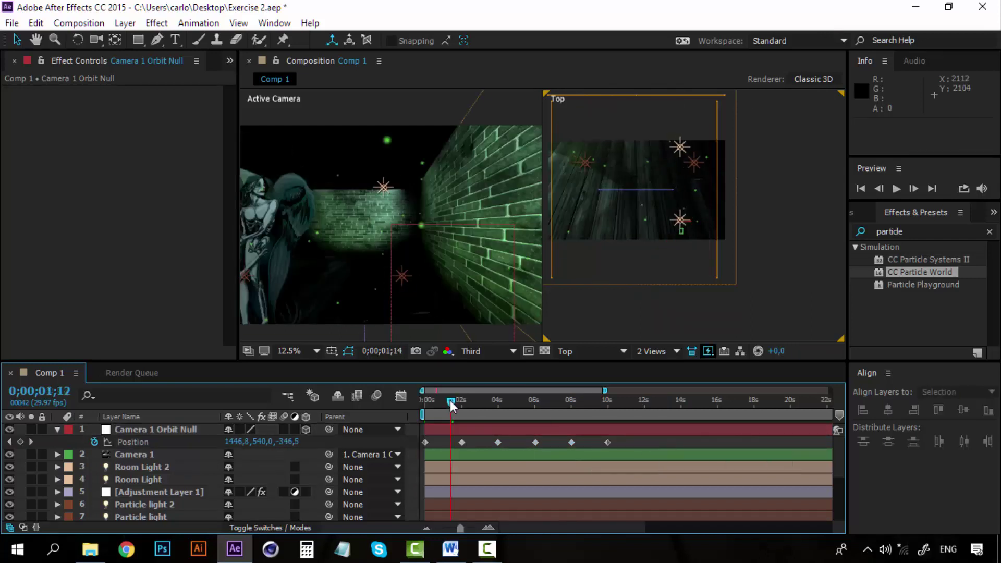
left_click_drag(450, 400, 417, 402)
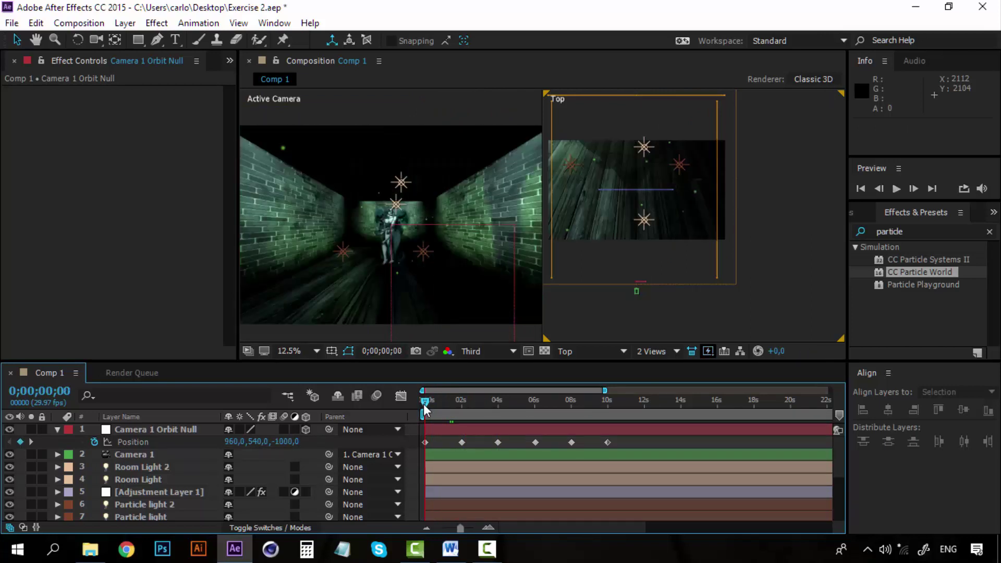
mouse_move(425, 406)
left_mouse_down()
mouse_move(443, 405)
mouse_move(419, 404)
left_mouse_up()
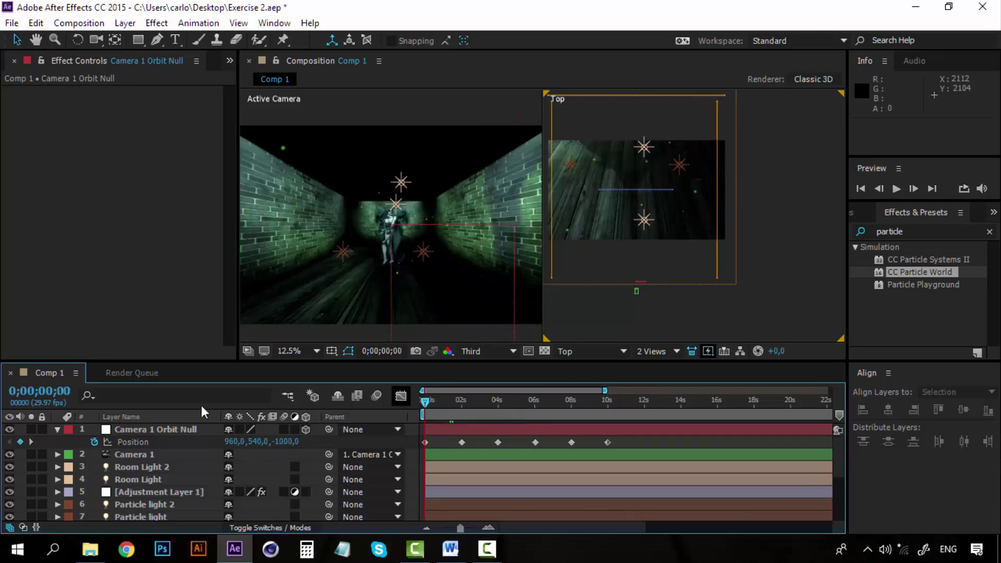
left_click(156, 431)
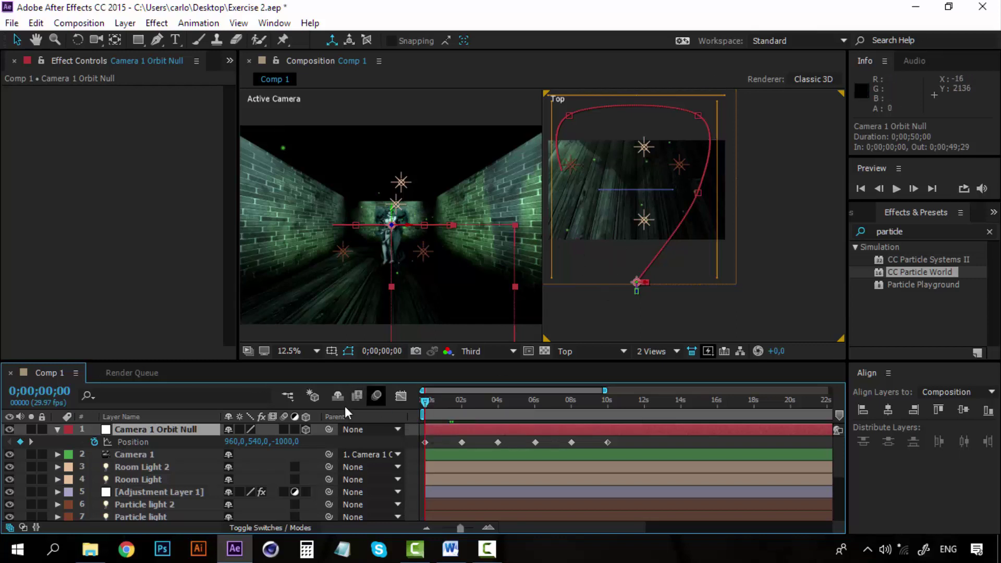
left_click(149, 454)
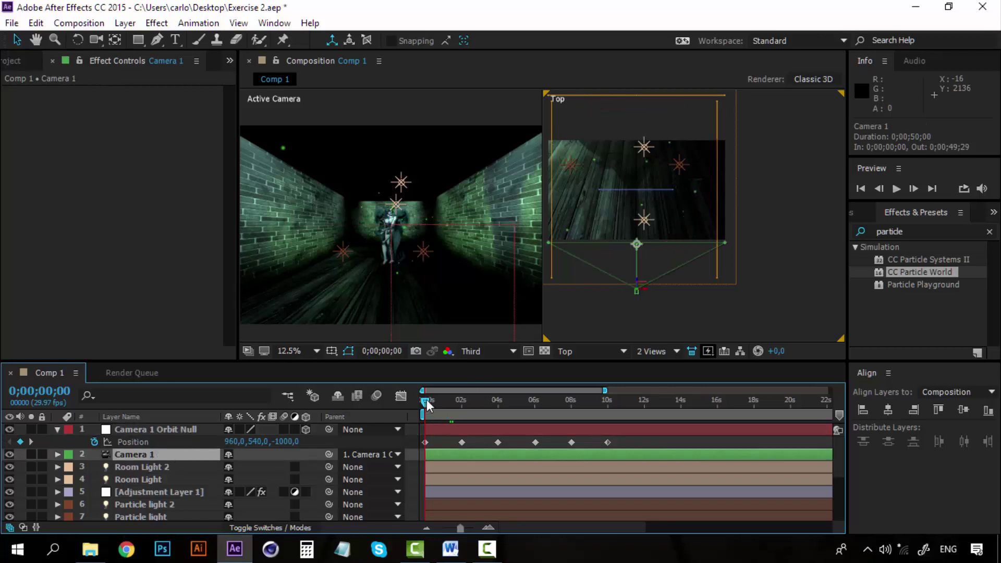
left_click(188, 427)
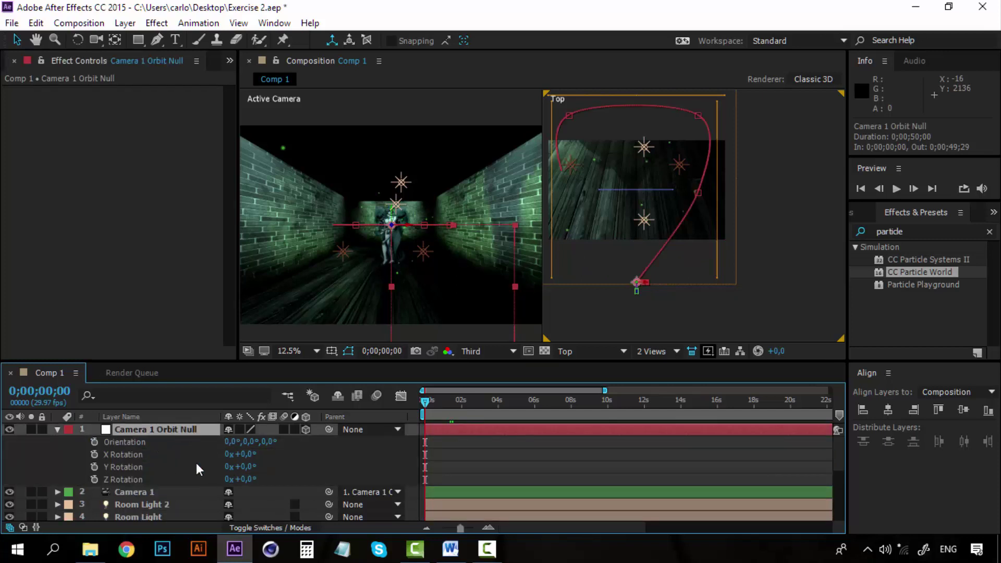
left_click(94, 467)
key("u")
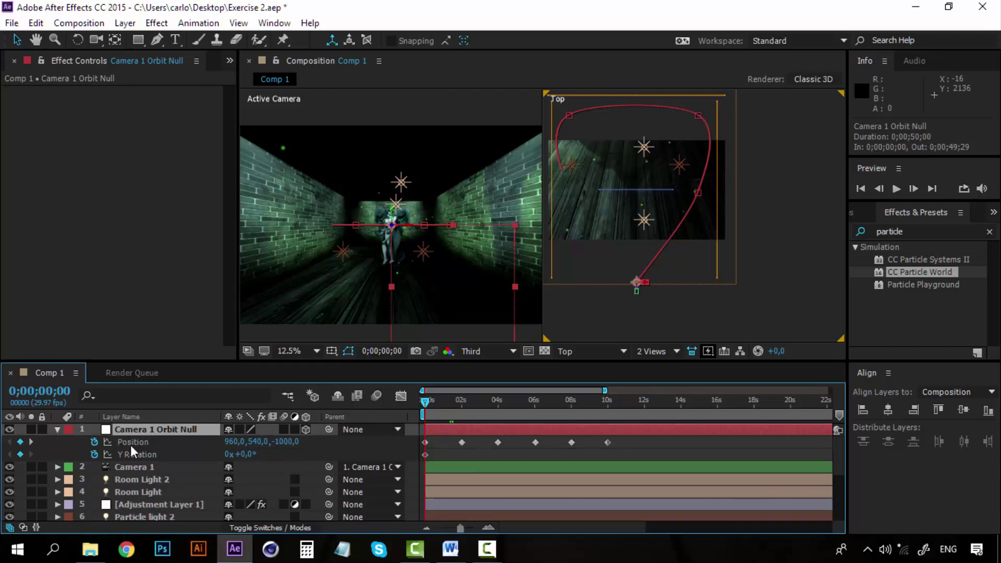
- Set the orbit null's Y Rotation to -87° at its second position keyframe, at 0;00;02;01
left_click_drag(427, 401, 462, 405)
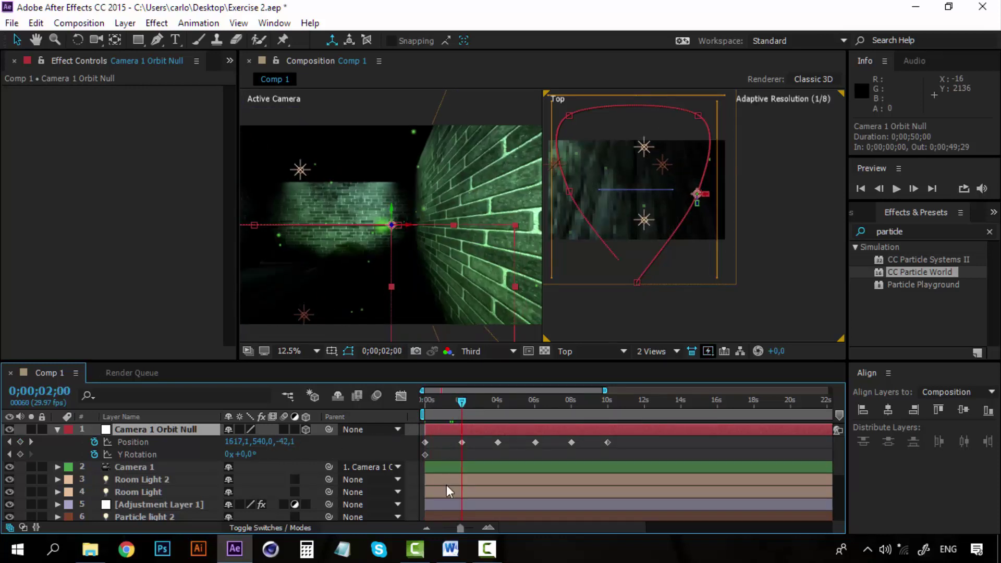
left_click(488, 527)
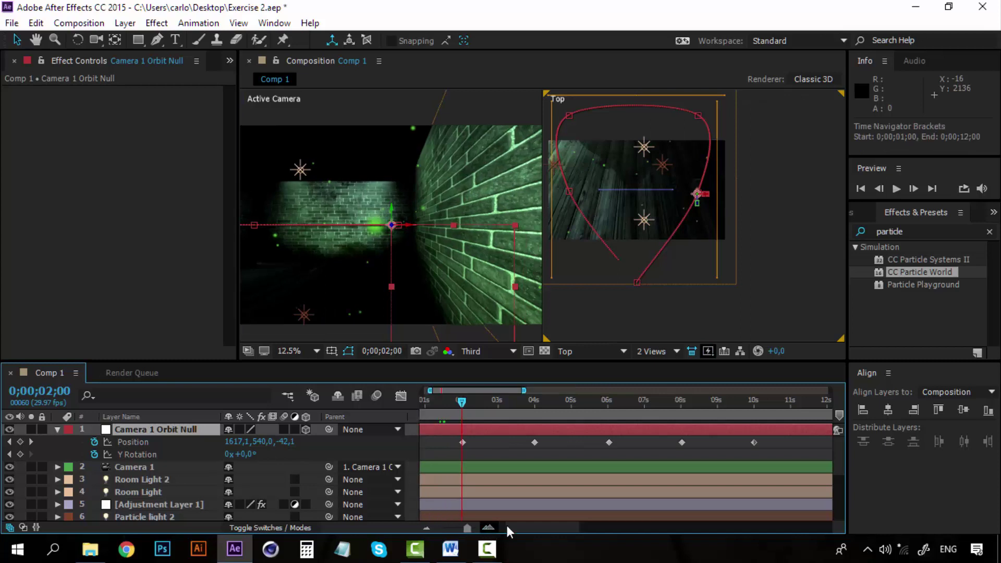
left_click_drag(521, 524, 517, 524)
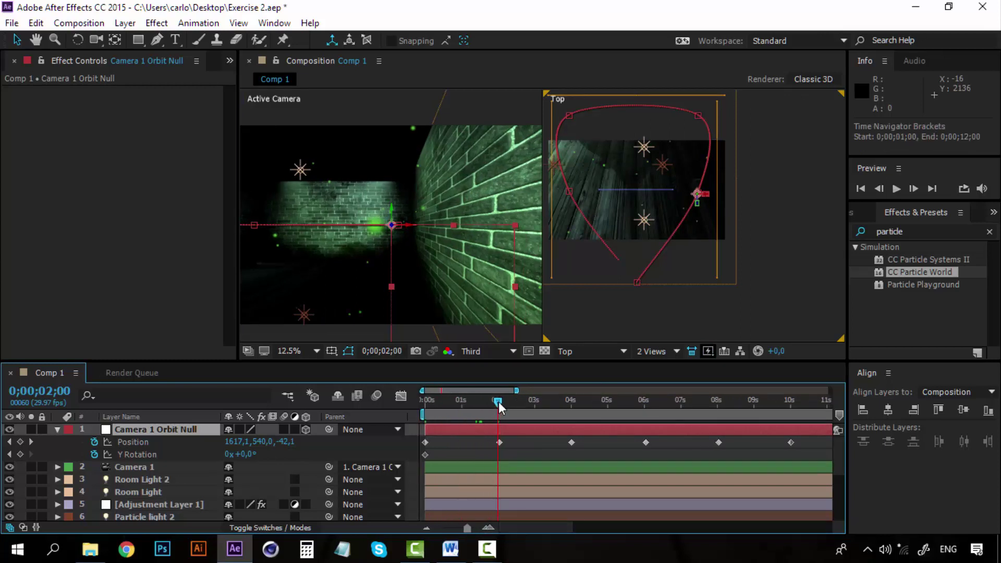
left_click_drag(498, 404, 499, 401)
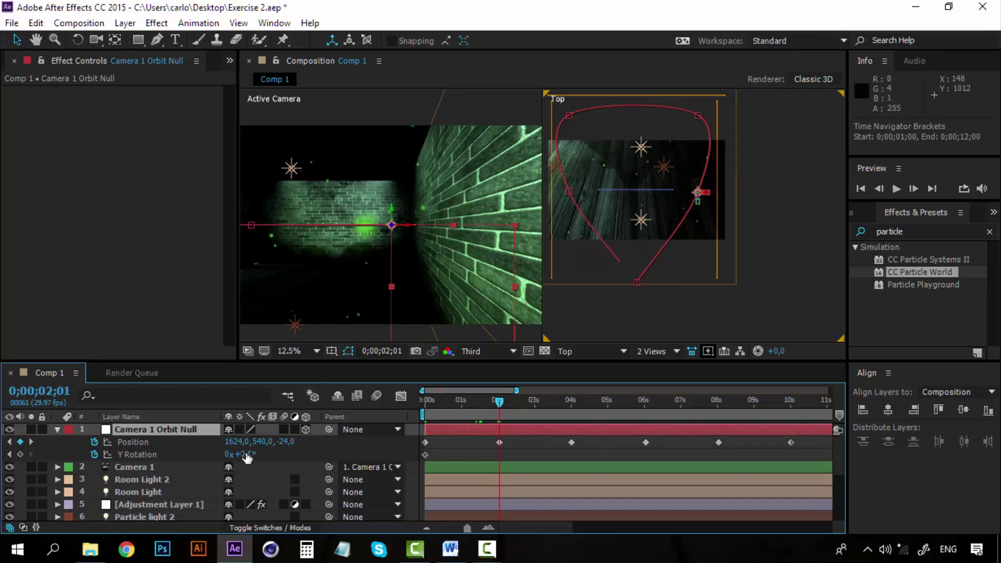
left_click_drag(245, 454, 193, 450)
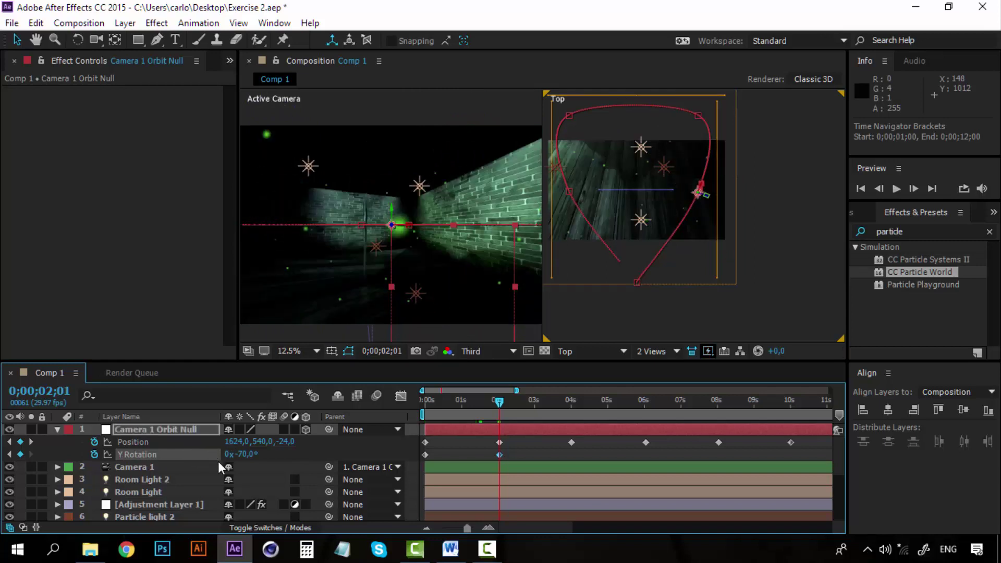
left_click_drag(243, 453, 236, 452)
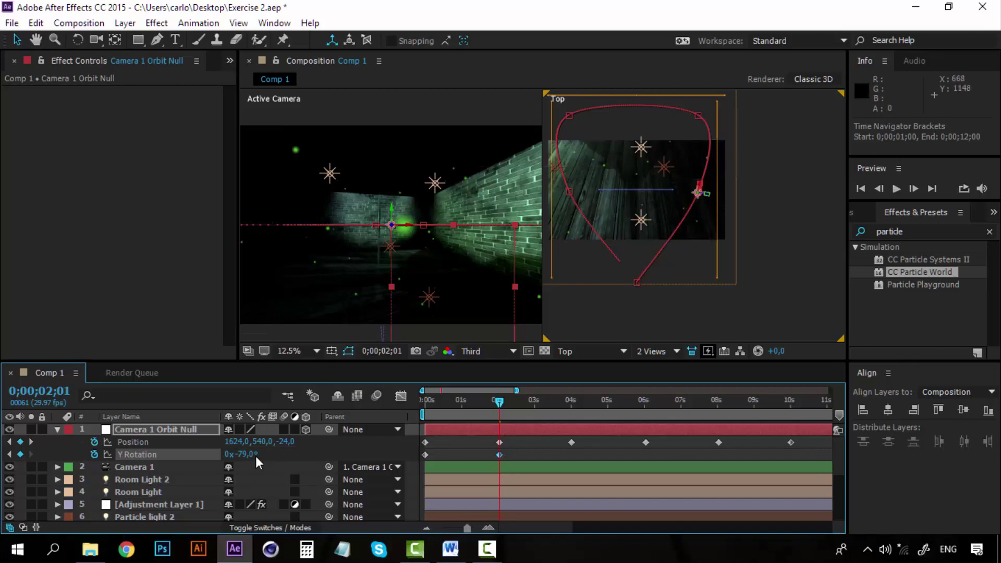
left_click_drag(245, 454, 243, 454)
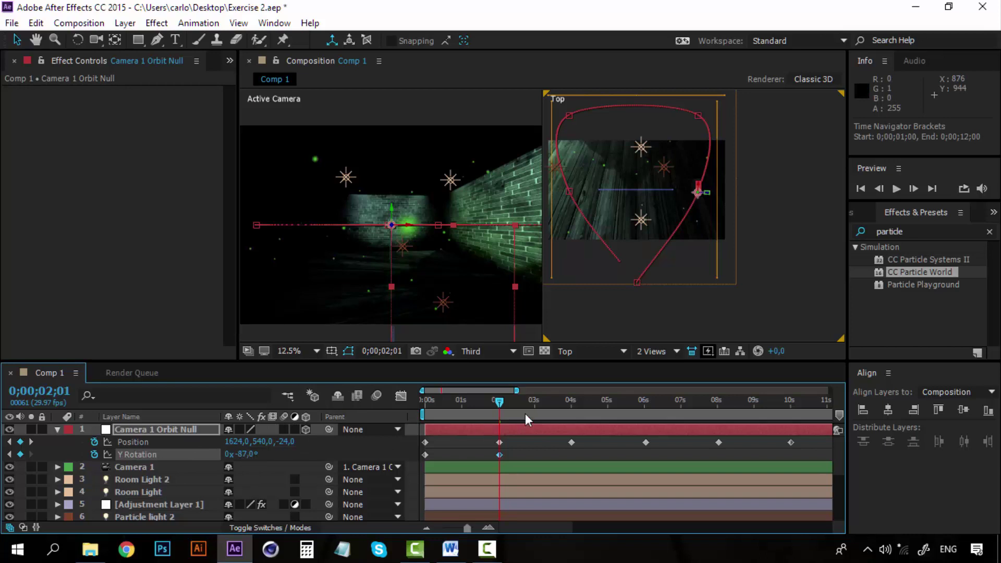
- Set the orbit null's Y Rotation to -144° at 0;00;04;00 and to -222° at 0;00;06;01
left_click(571, 401)
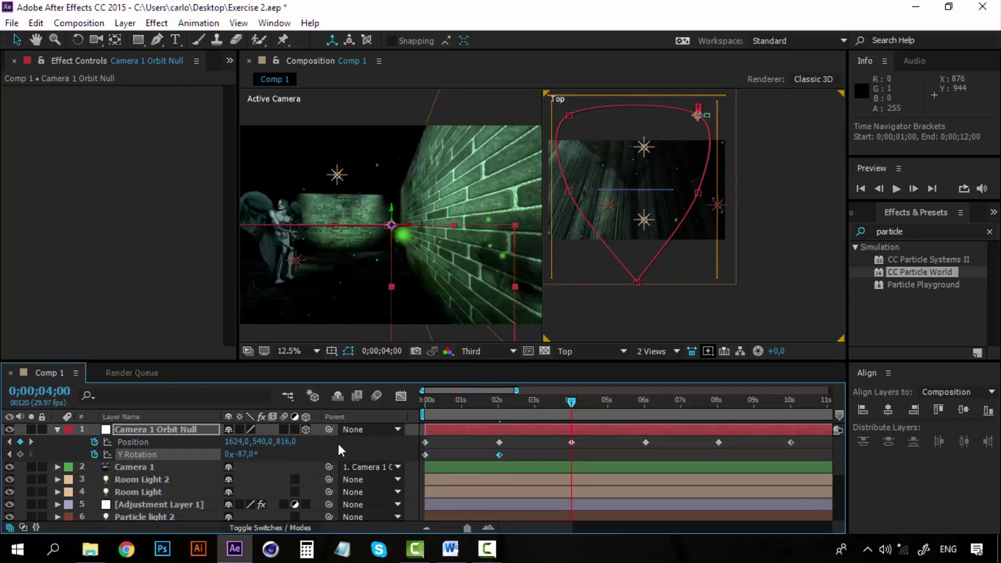
left_click_drag(242, 453, 207, 454)
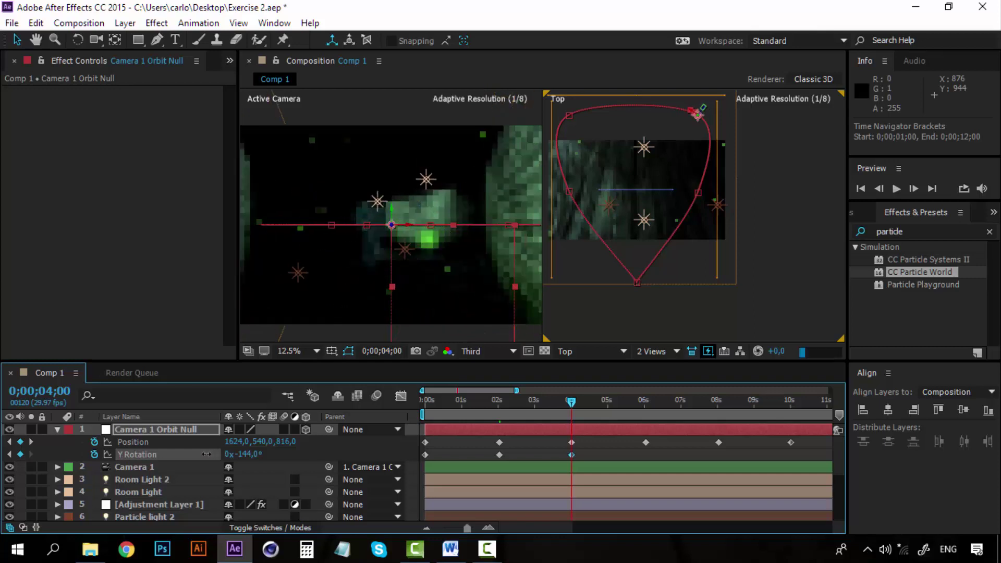
left_click(645, 400)
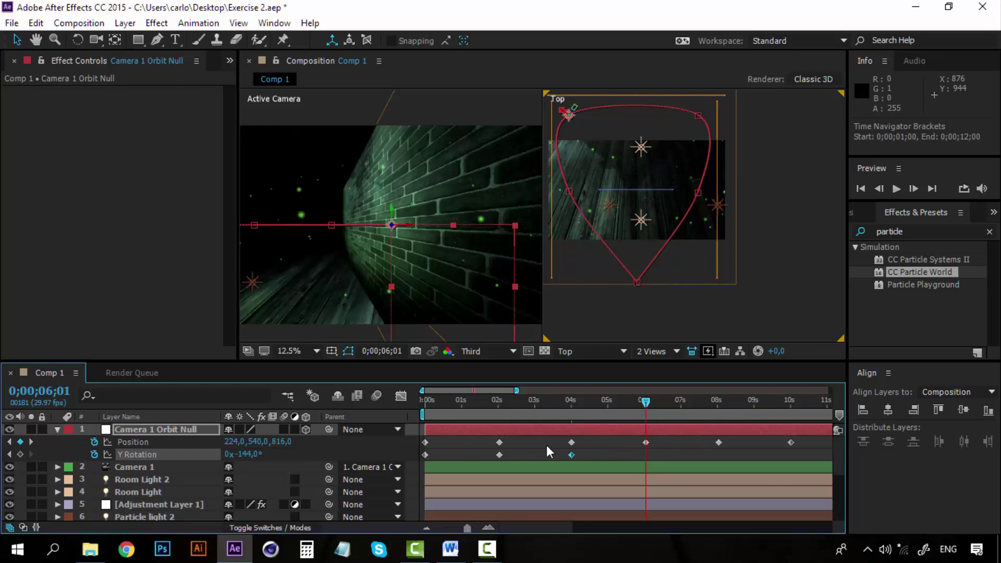
left_click_drag(245, 454, 199, 457)
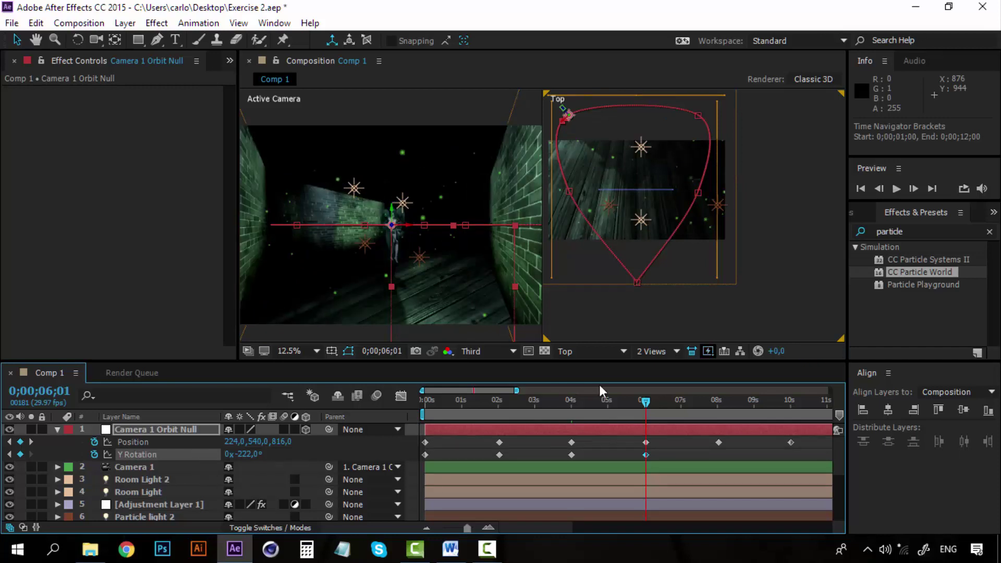
- Set the orbit null's Y Rotation to -264° at its position keyframe at 0;00;08;01
left_click(717, 399)
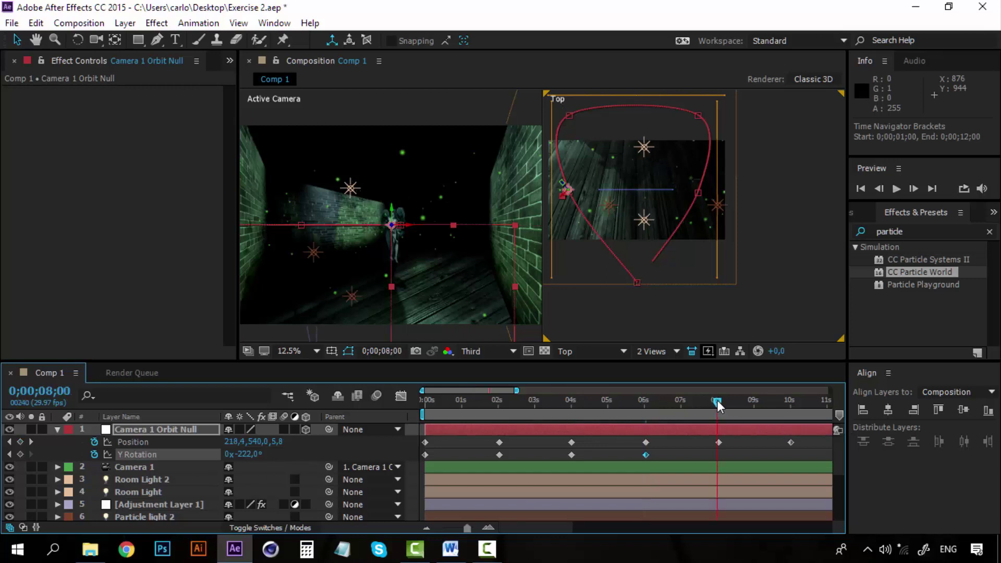
left_click_drag(717, 400, 718, 403)
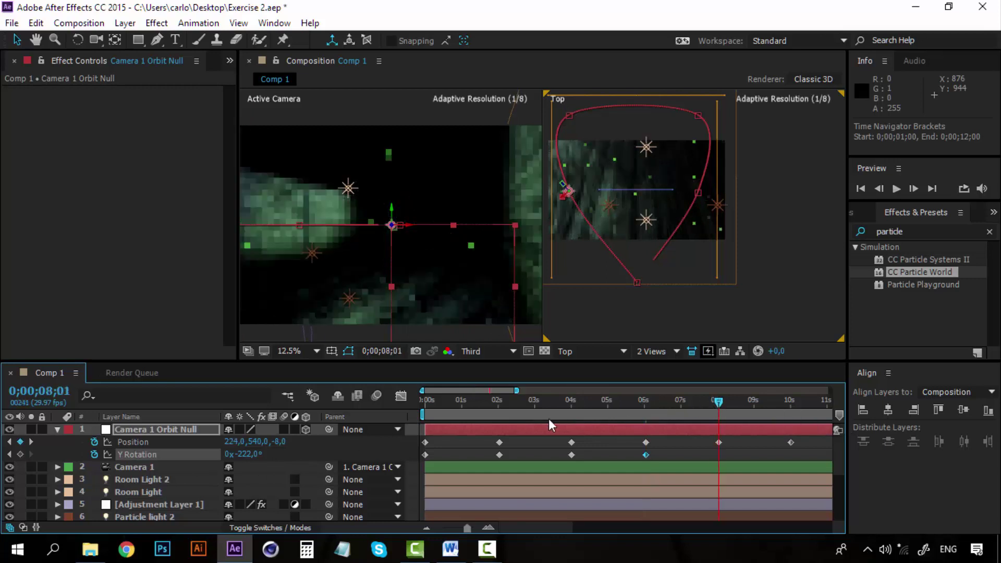
left_click_drag(249, 454, 215, 453)
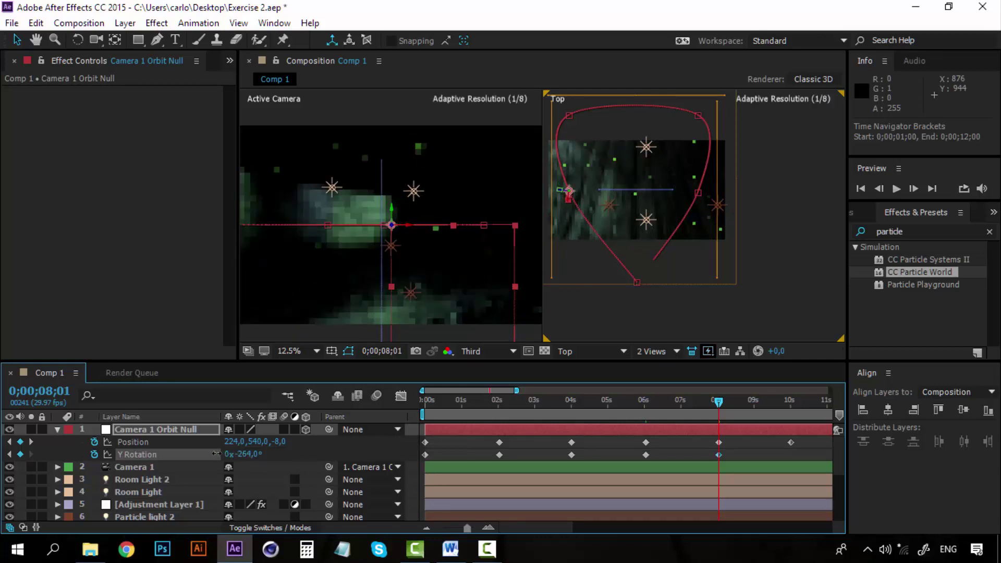
- Copy the orbit null's first Y Rotation keyframe to 0;00;10;00
left_click(791, 403)
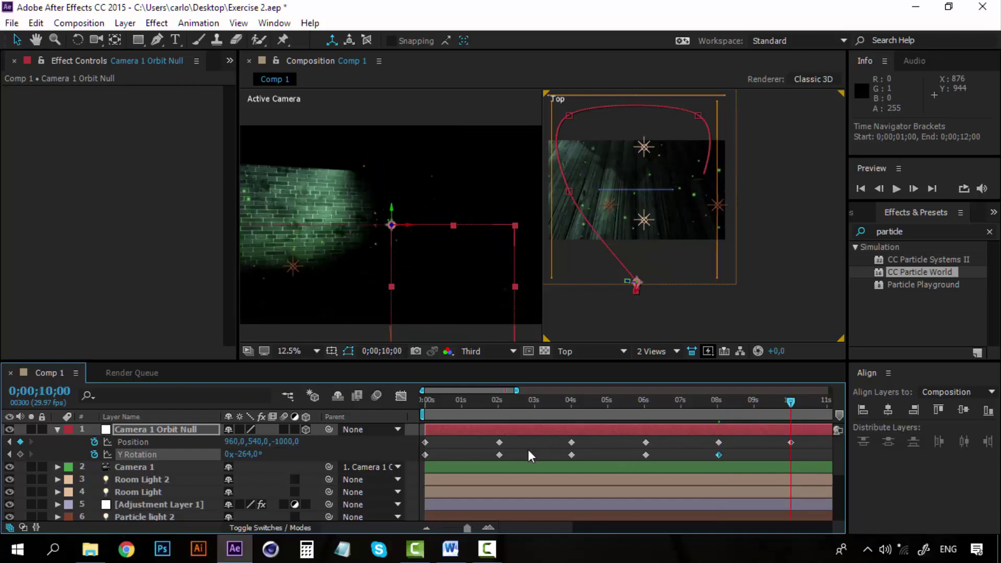
left_click(425, 454)
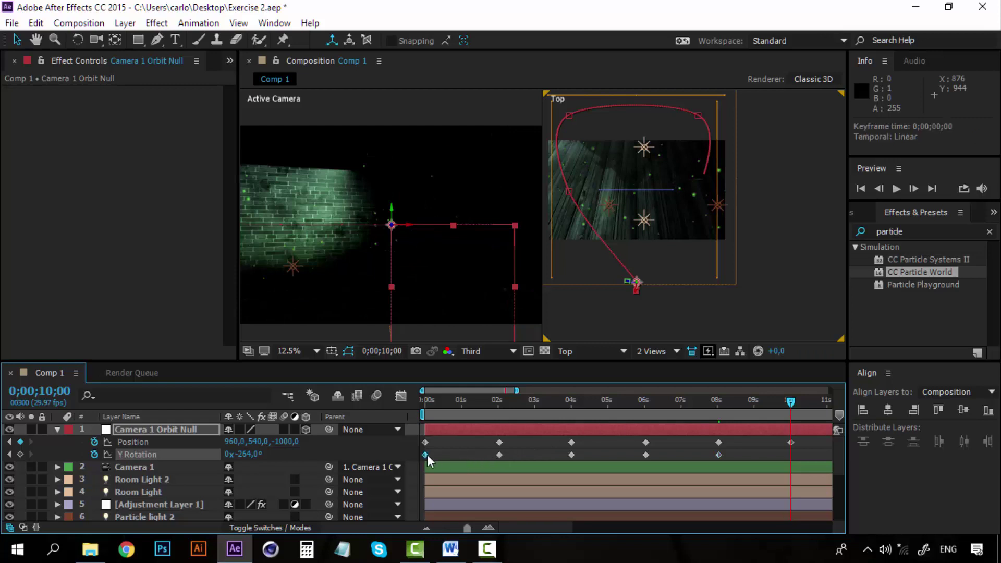
key("ctrl+c")
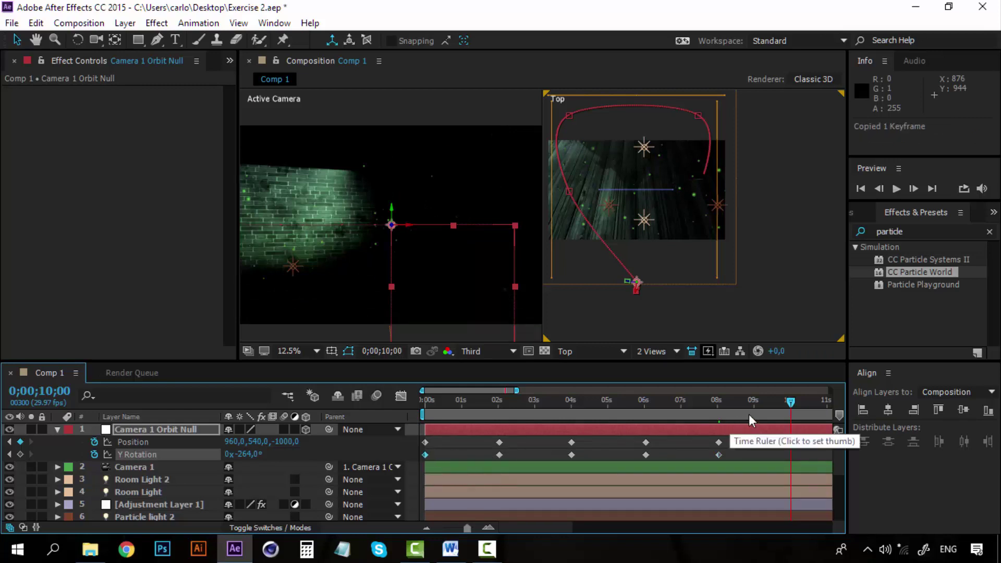
key("ctrl+v")
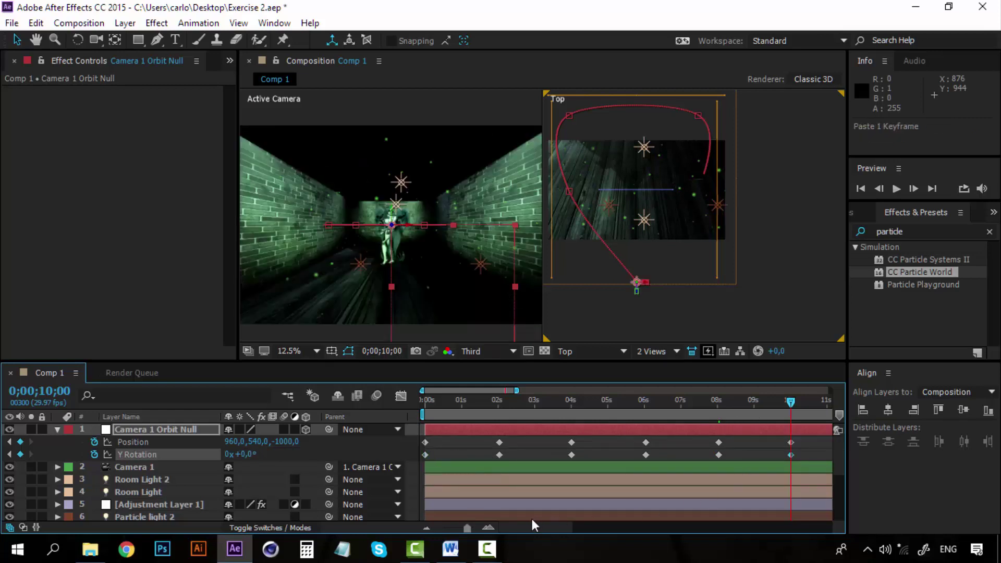
- Review the camera's rotation backward from 0;00;10;00 to 0;00;05;14
key("Page_Up")
key("Page_Up")
key("Page_Up")
key("Page_Up")
key("Page_Up")
key("Page_Up")
key("Page_Up")
key("Page_Up")
key("Page_Up")
key("Page_Up")
key("Page_Up")
left_click(714, 400)
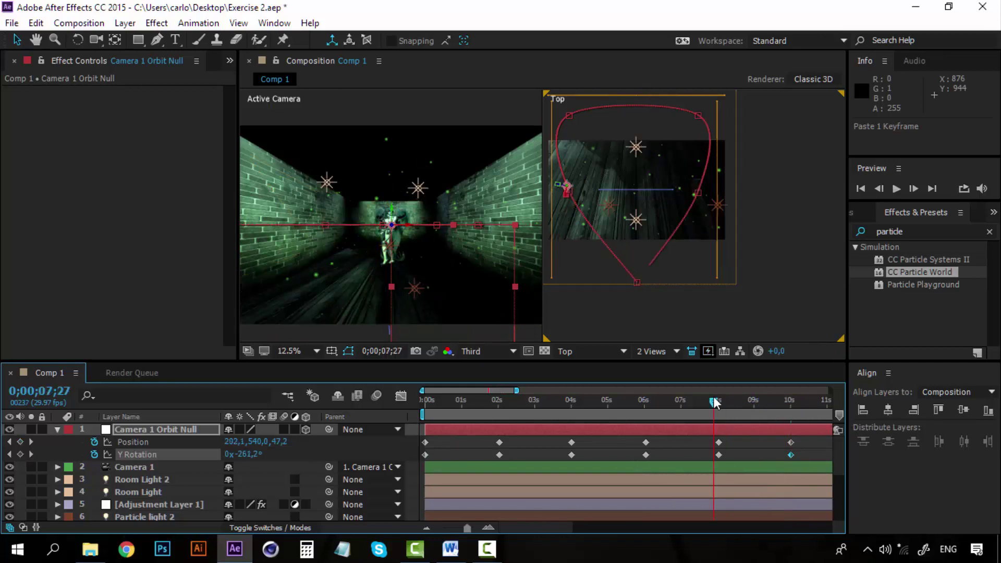
left_click_drag(713, 401, 625, 399)
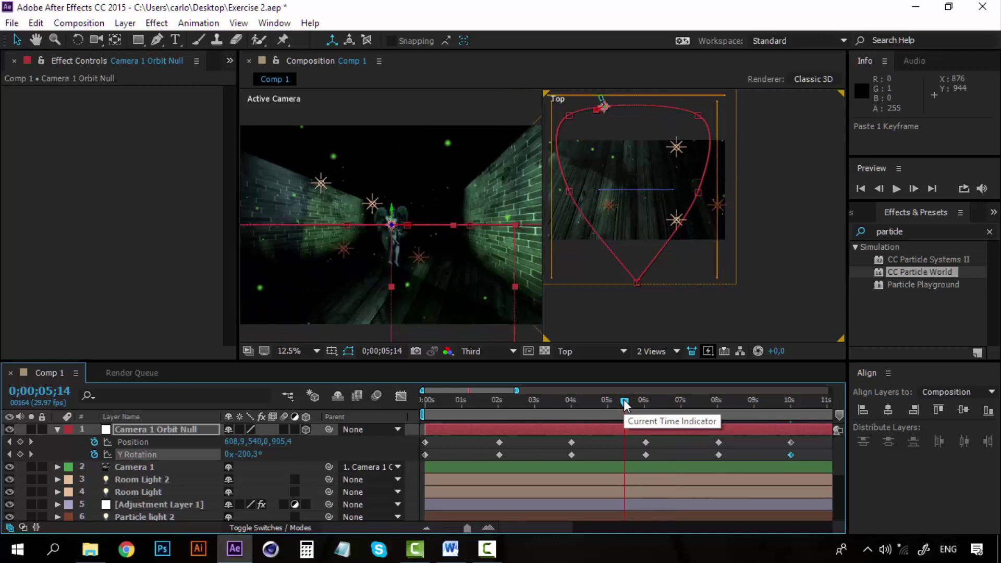
- At 0;00;04;00, move the orbit null inward from the room's corner in the Top view, to about 1448, 540, 574
left_click_drag(623, 400, 571, 403)
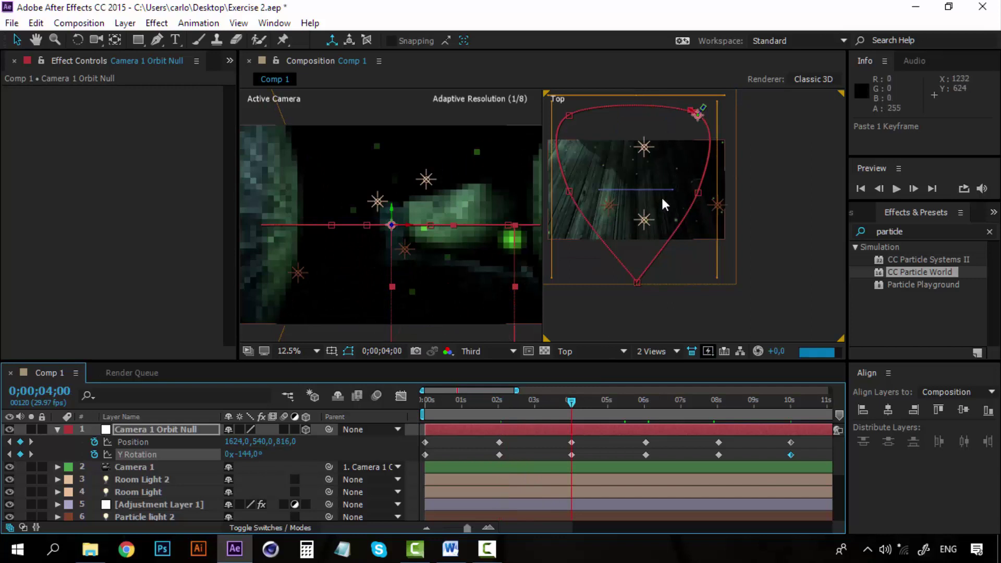
key("space")
left_click_drag(700, 116, 695, 189)
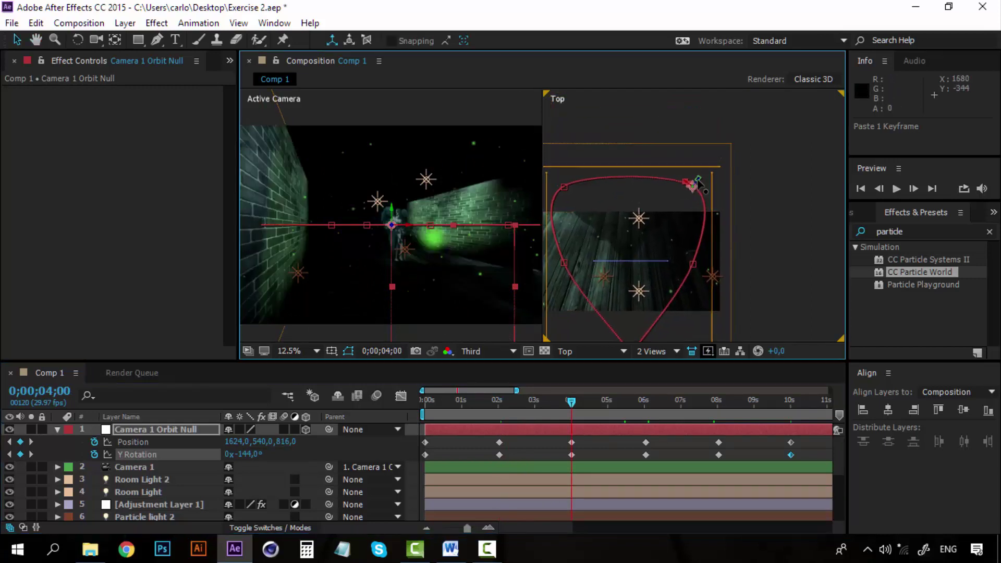
left_click_drag(698, 183, 686, 207)
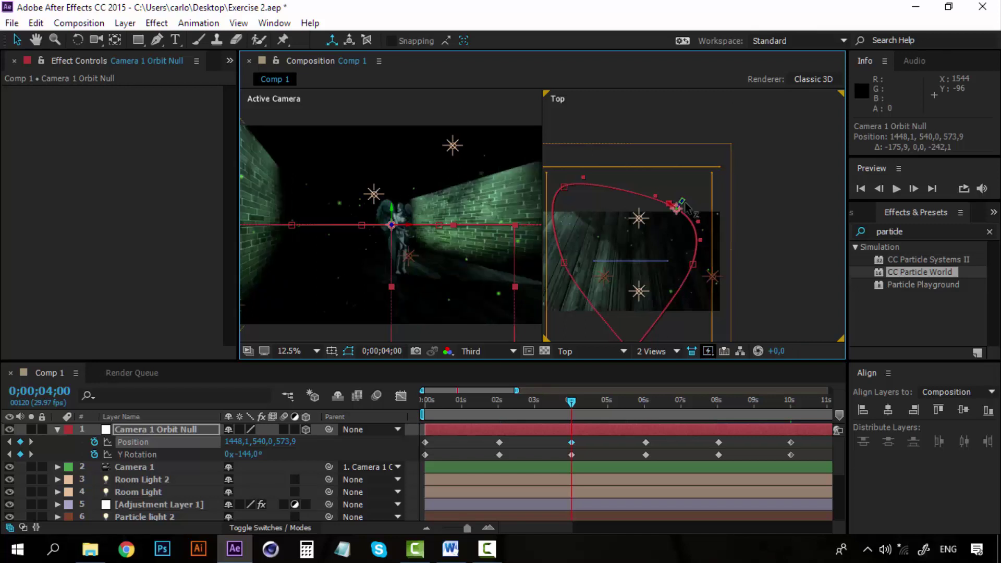
- Move the orbit null inward in the Top view to about 1382, 540, 483 at 0;00;04;00 and about 745, 540, 277 at 0;00;06;01
left_click_drag(686, 206, 677, 212)
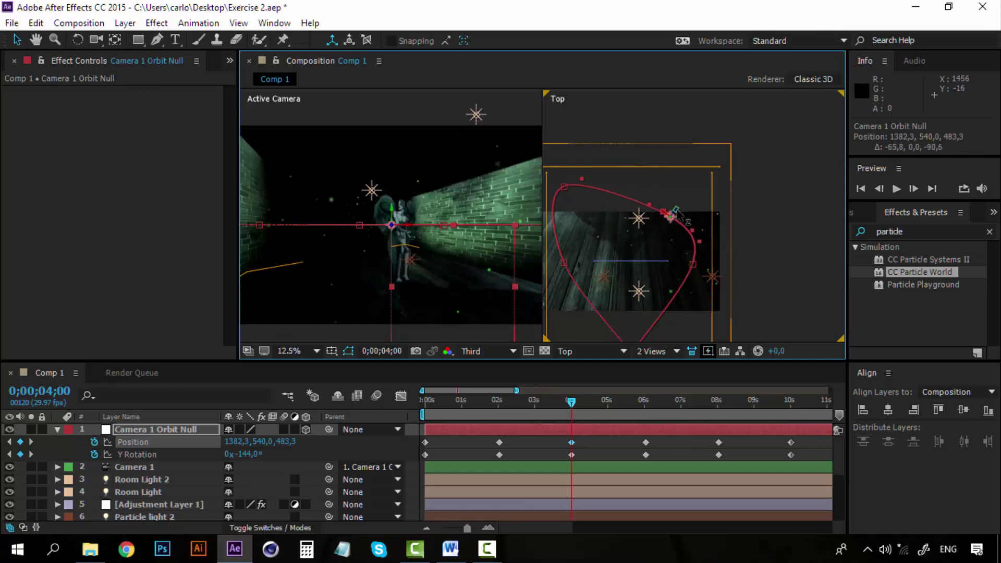
left_click(645, 401)
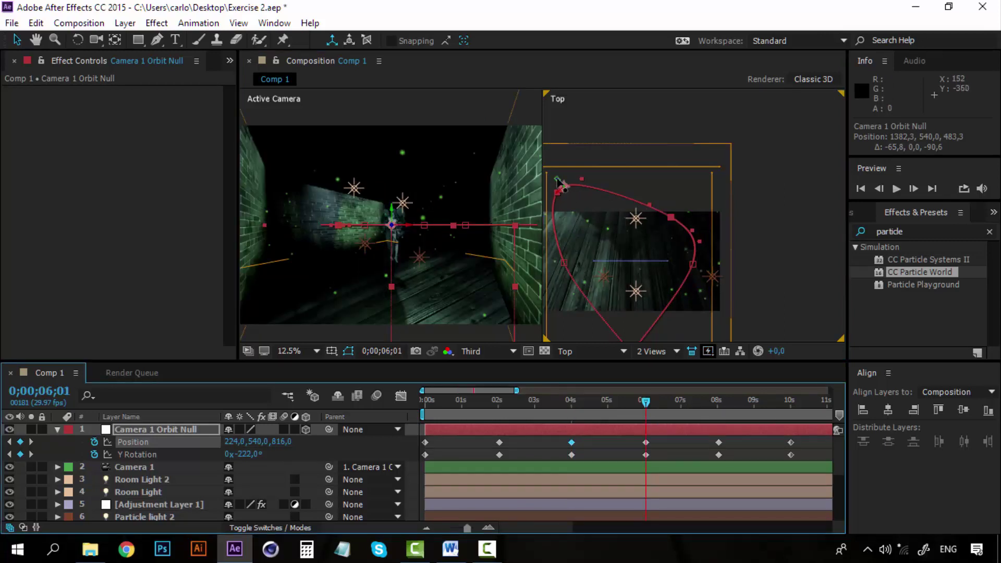
left_click_drag(560, 183, 590, 226)
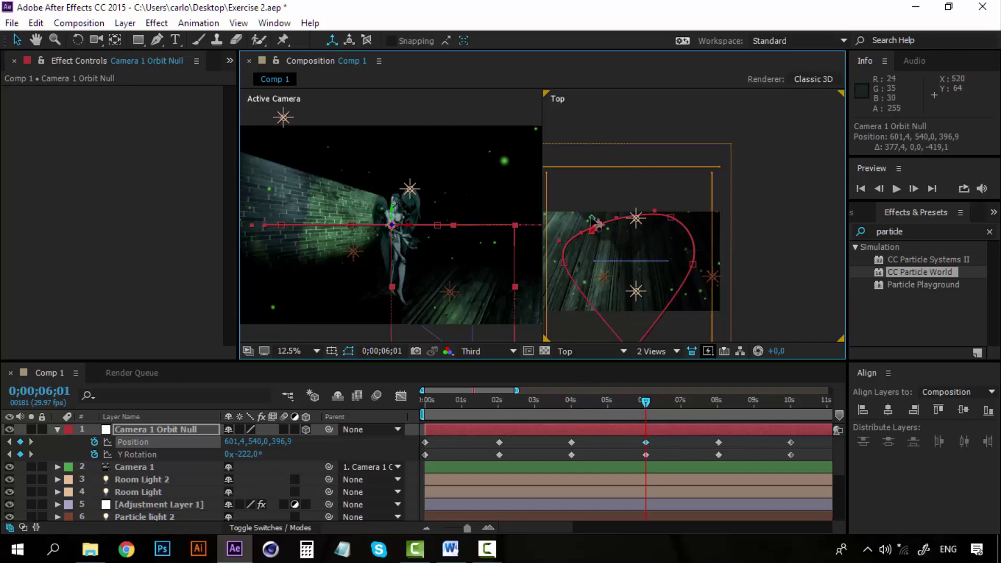
left_click_drag(594, 220, 608, 234)
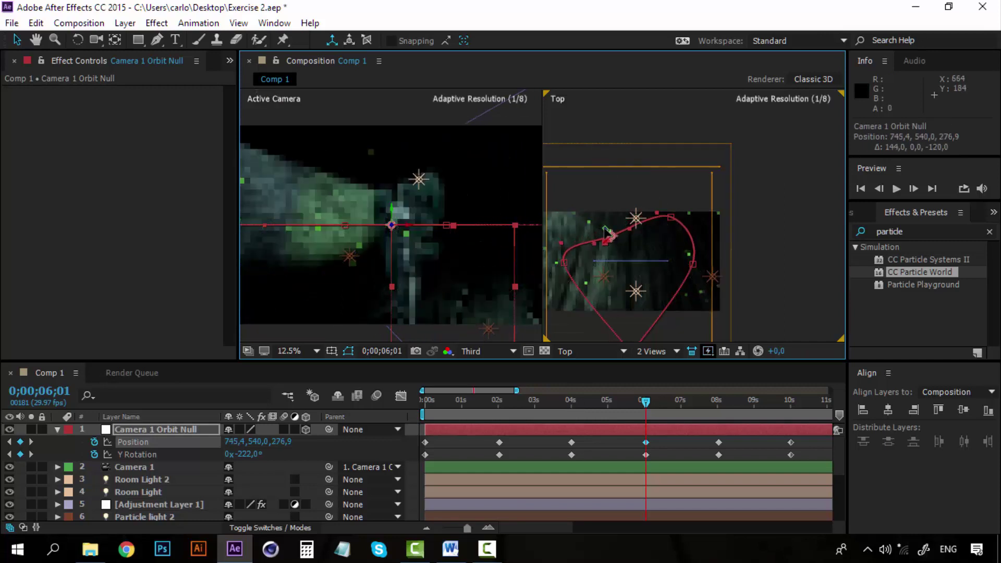
- At 0;00;04;00, move the orbit null to about 1249, 540, 300, and scrub back to the start of the composition
left_click(571, 402)
key("Page_Up")
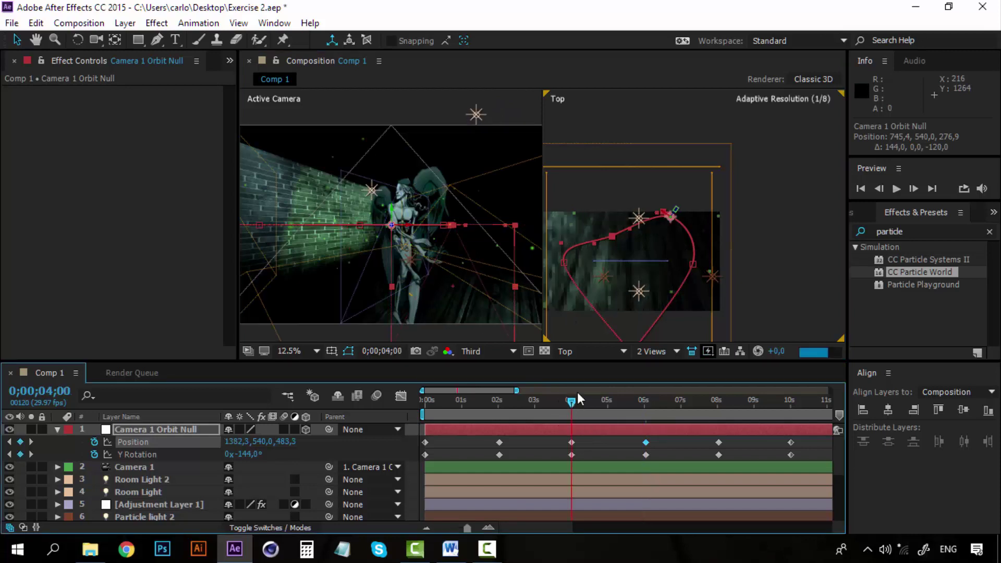
left_click_drag(675, 211, 674, 238)
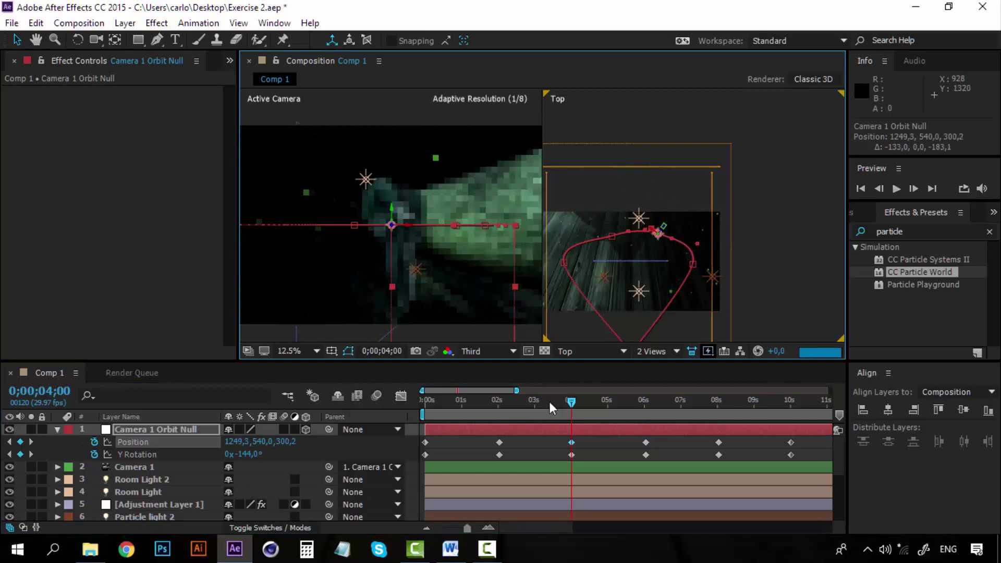
left_click(547, 401)
left_click_drag(549, 401, 420, 402)
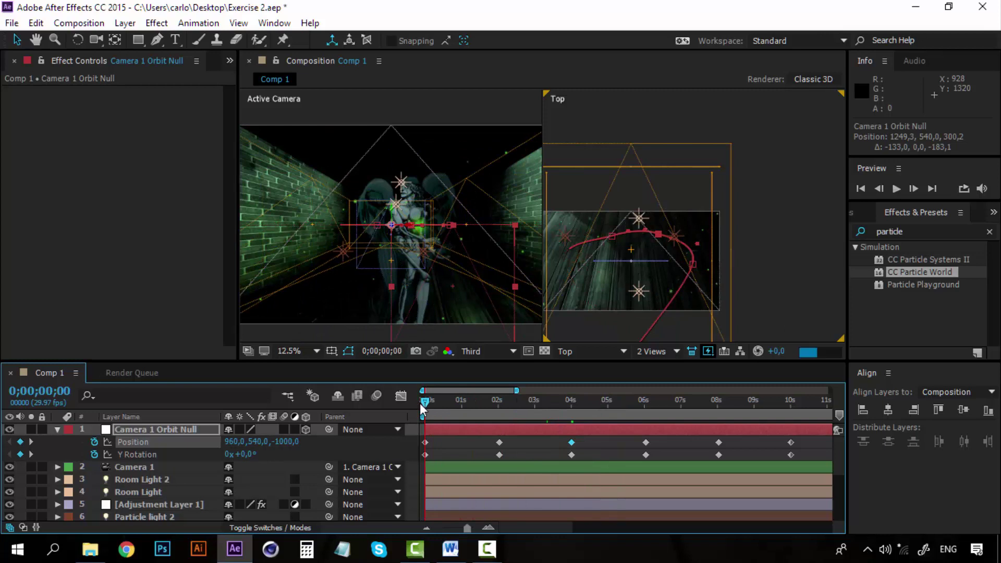
- Reveal the Creepy Character layer's rotation properties and enable Y Rotation keyframing at 0;00;00;00
left_click(58, 429)
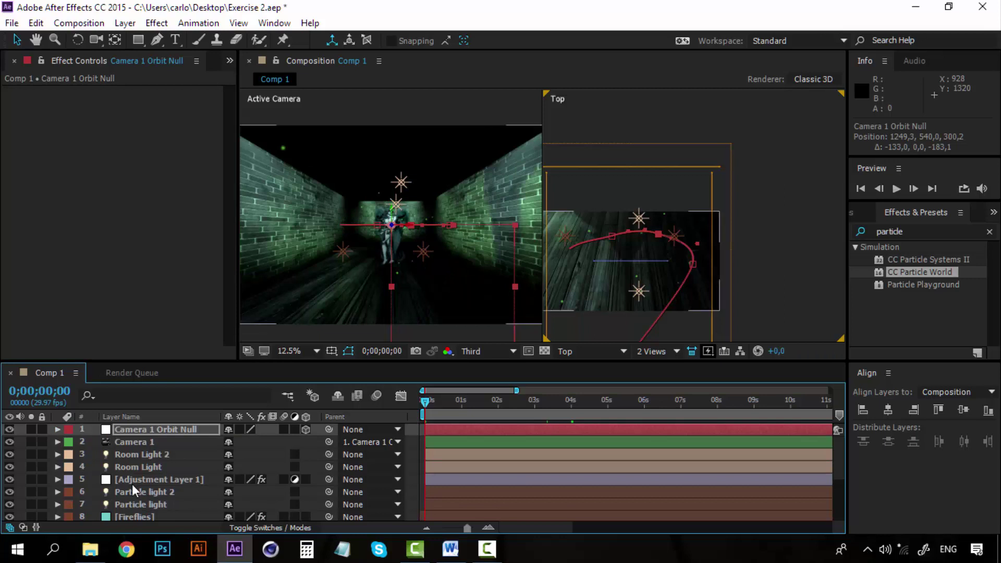
scroll(132, 483, "down", 3)
left_click(142, 460)
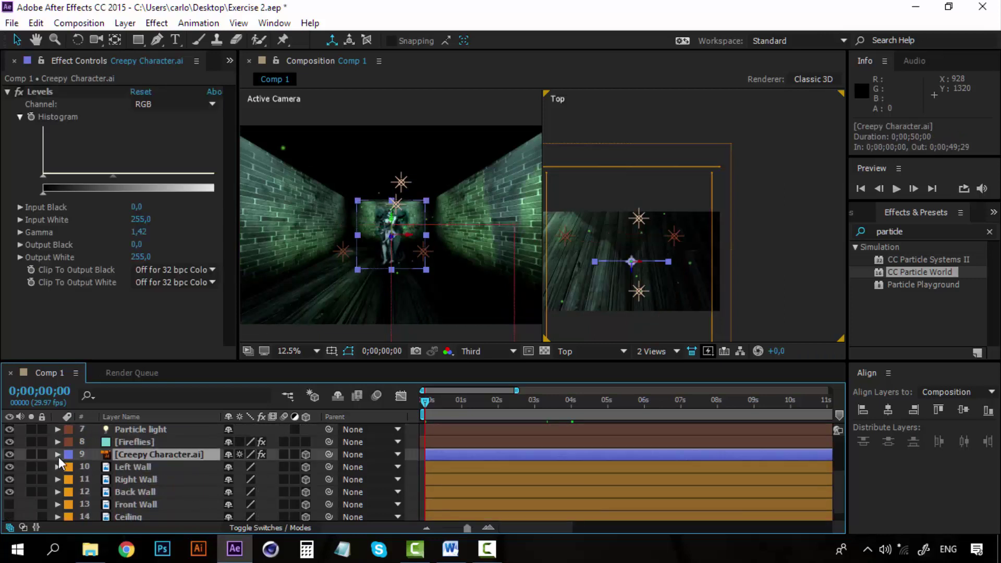
key("r")
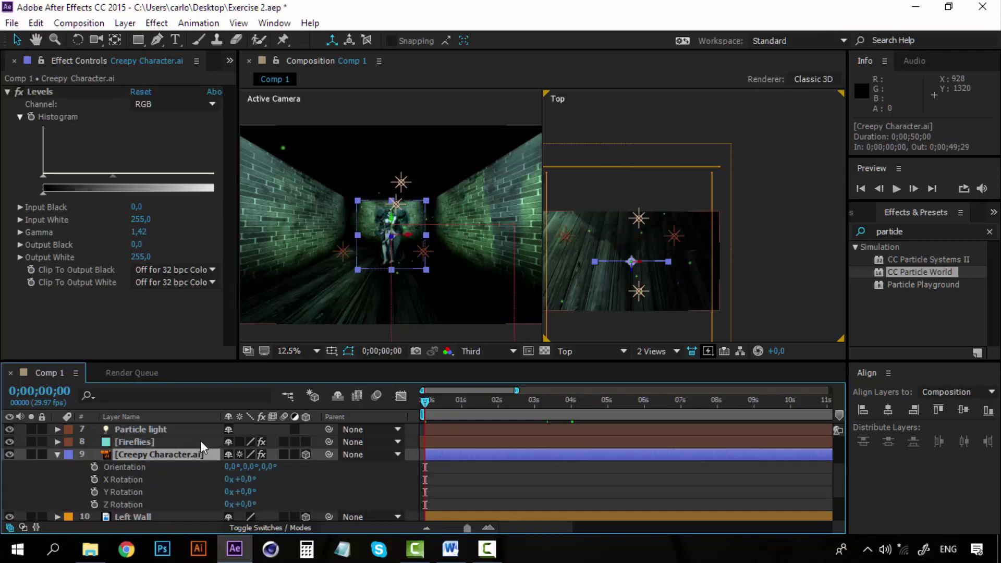
scroll(456, 427, "up", 5)
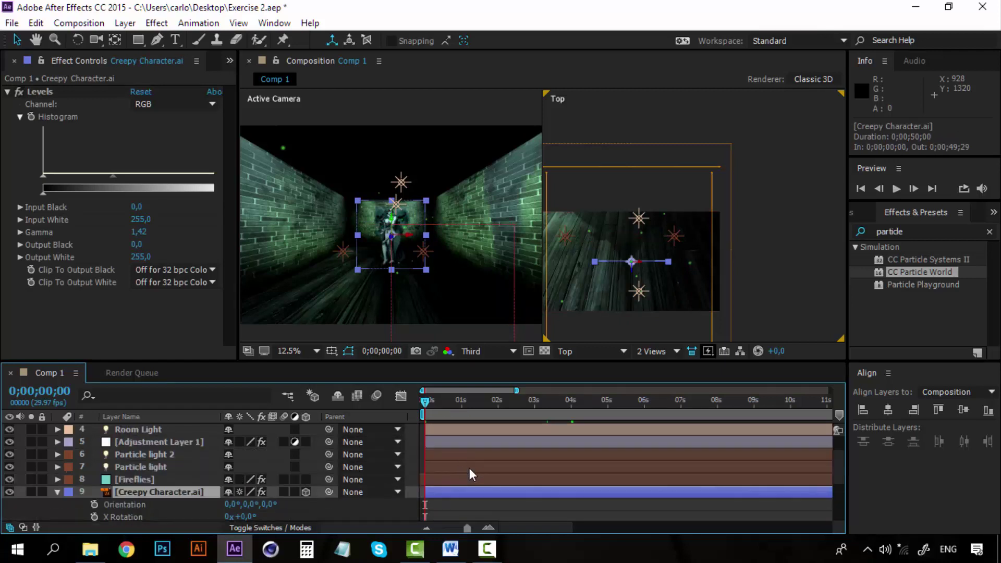
left_click_drag(496, 404, 404, 399)
scroll(151, 473, "down", 5)
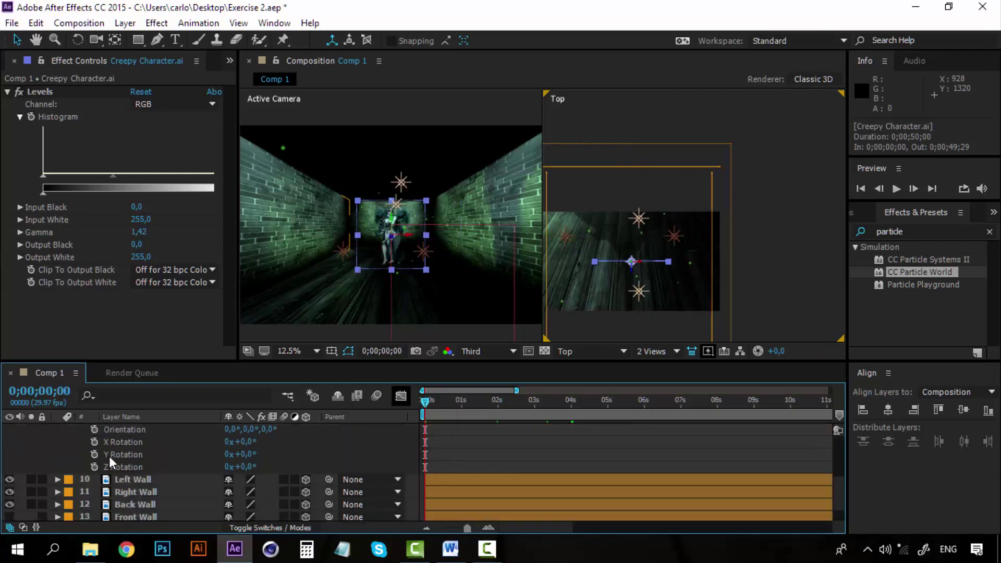
left_click(95, 452)
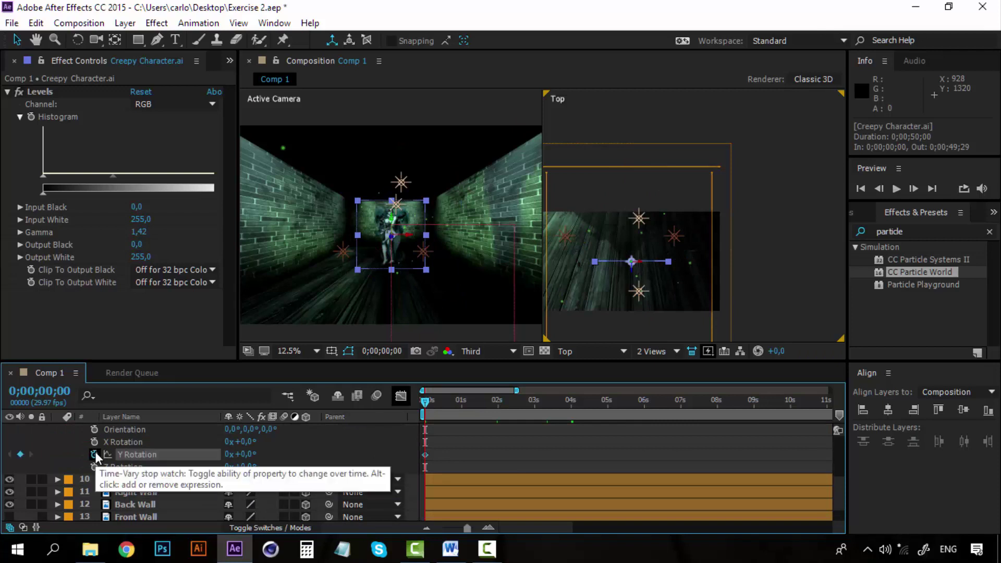
- Set the Creepy Character's Y Rotation to -90° at 0;00;01;29
left_click(496, 399)
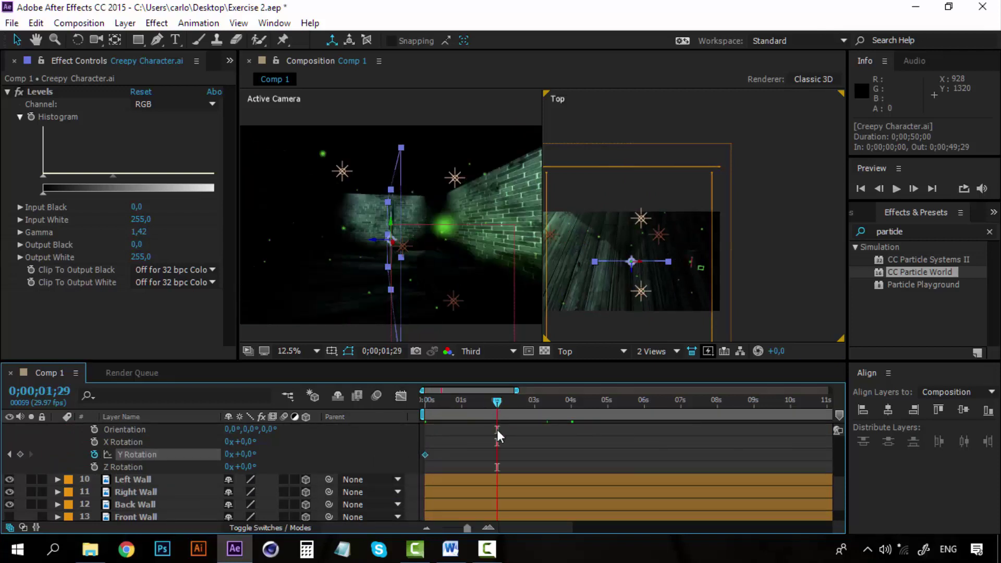
left_click_drag(244, 458, 178, 457)
left_click(243, 455)
type("-90")
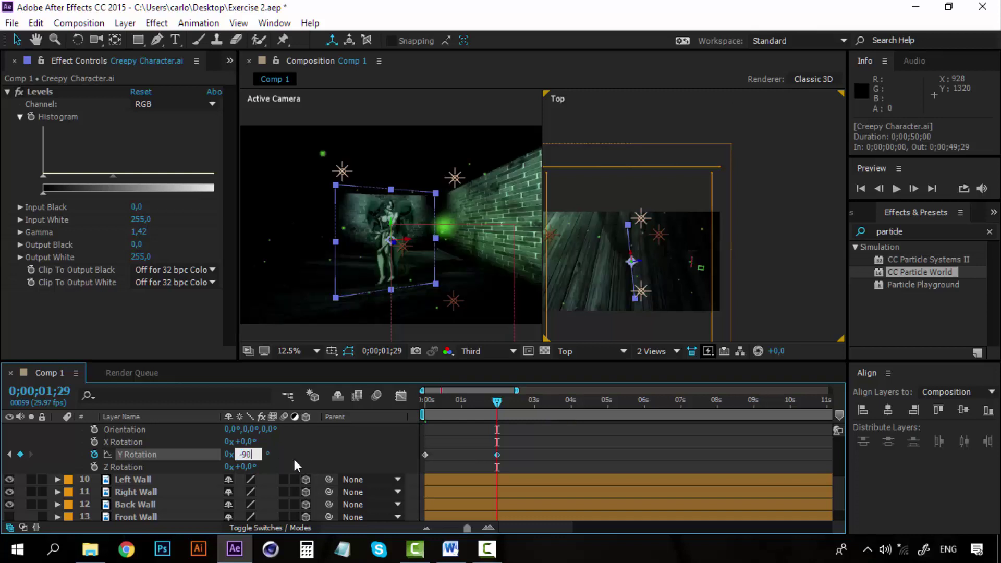
key("Return")
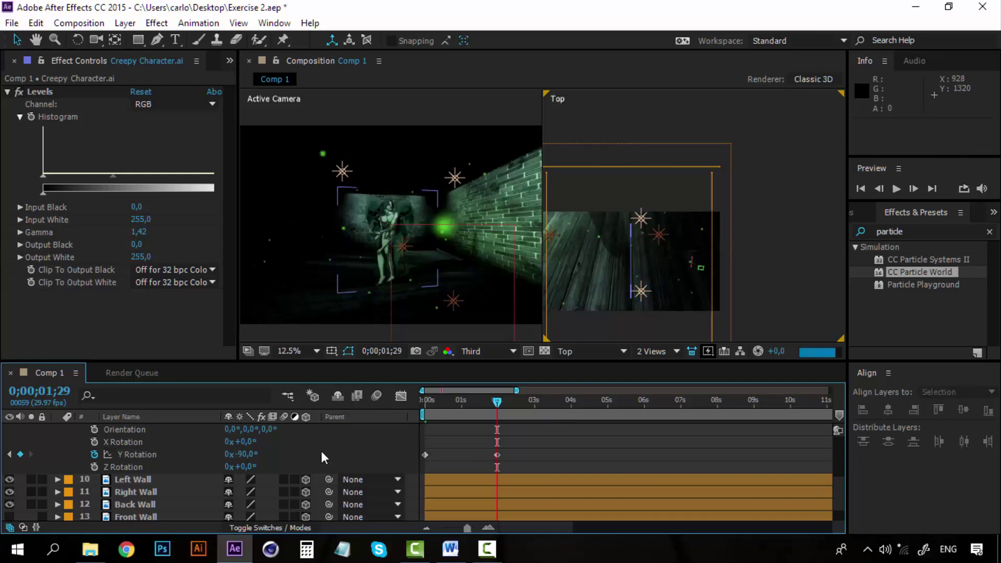
- Set the Creepy Character's Y Rotation to -142° at 0;00;04;00 and -222° at 0;00;06;00
left_click(571, 404)
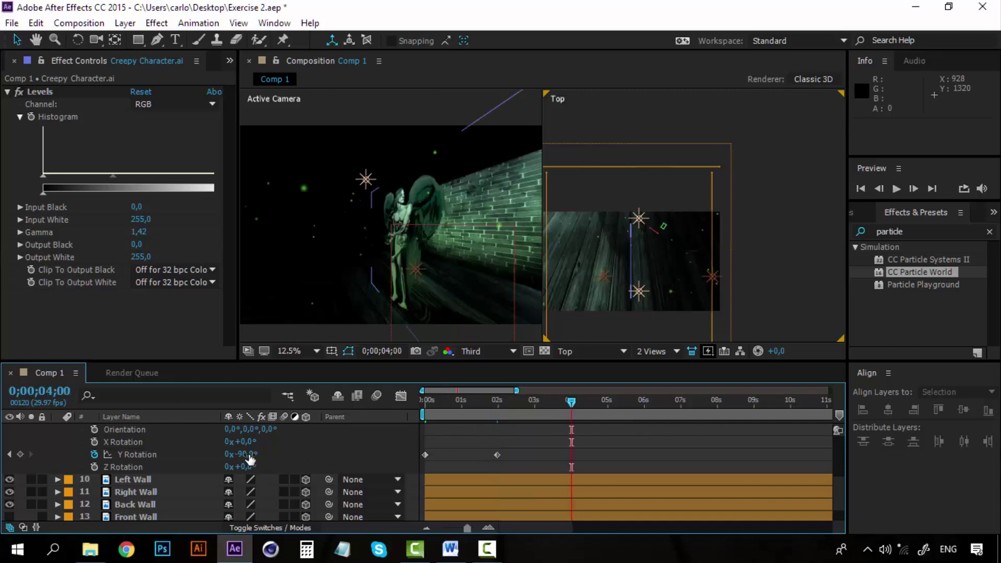
left_click_drag(250, 458, 211, 455)
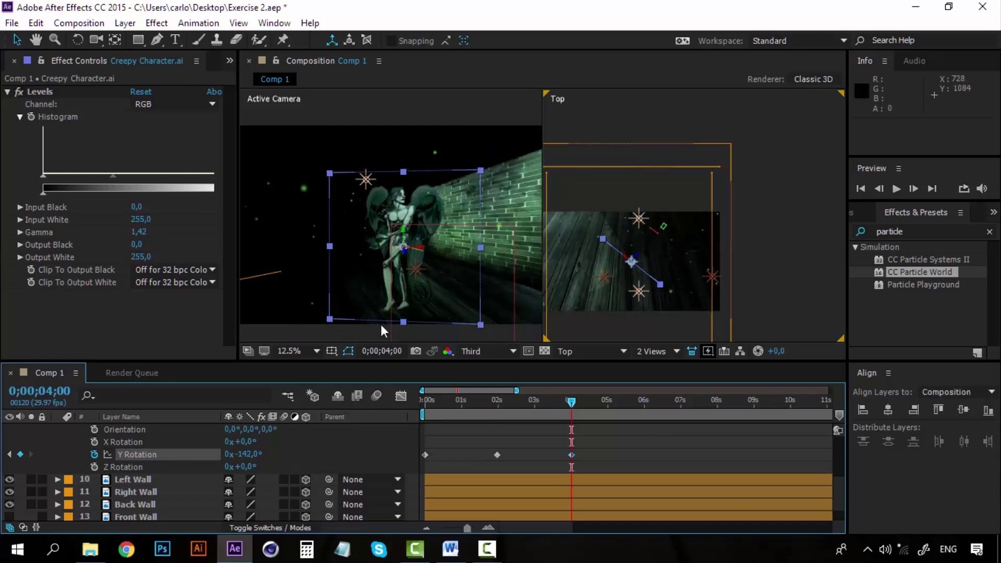
left_click(644, 407)
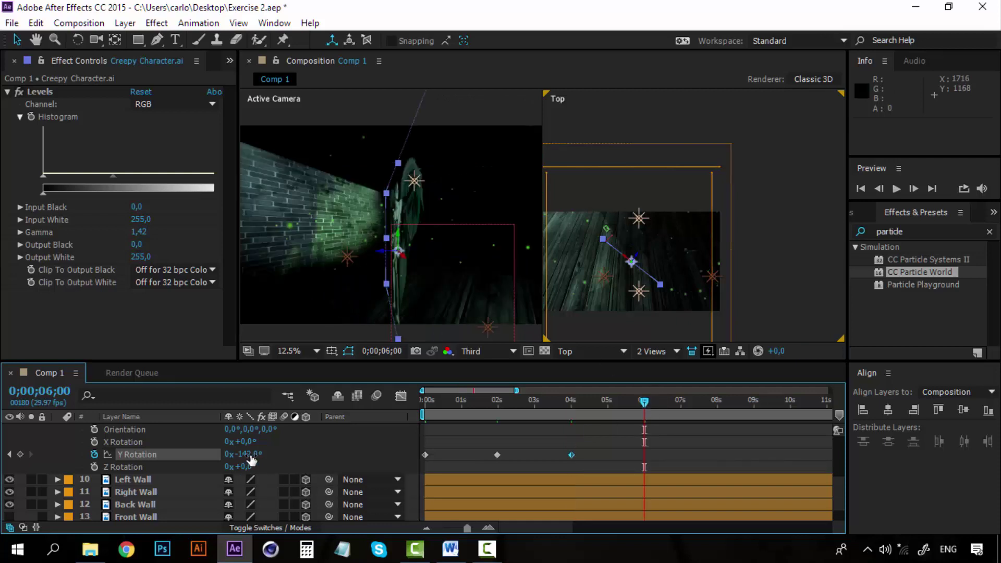
left_click_drag(246, 453, 204, 467)
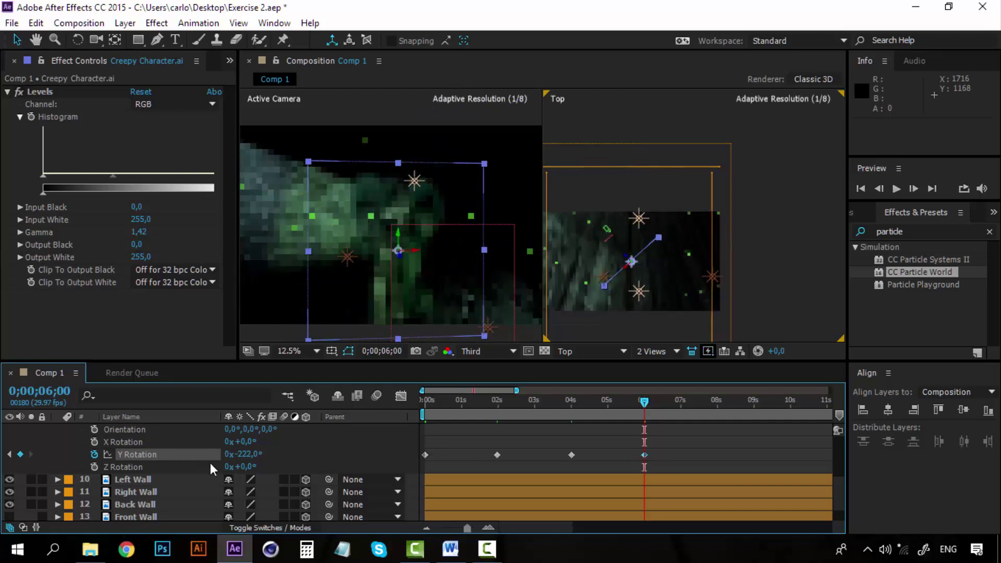
- Set the Creepy Character's Y Rotation to -262° at 0;00;08;00
left_click_drag(525, 527, 555, 527)
left_click(571, 401)
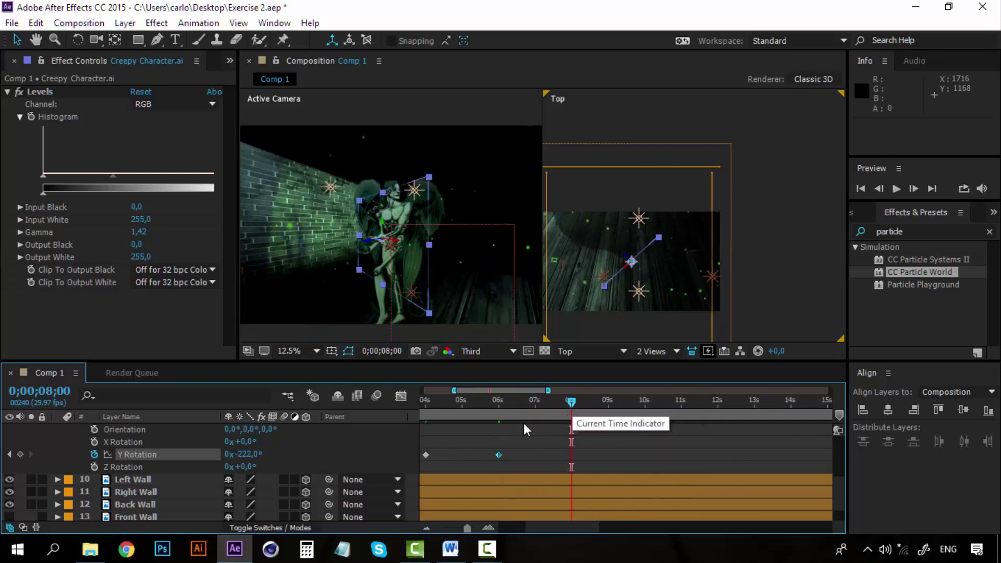
left_click_drag(256, 454, 220, 454)
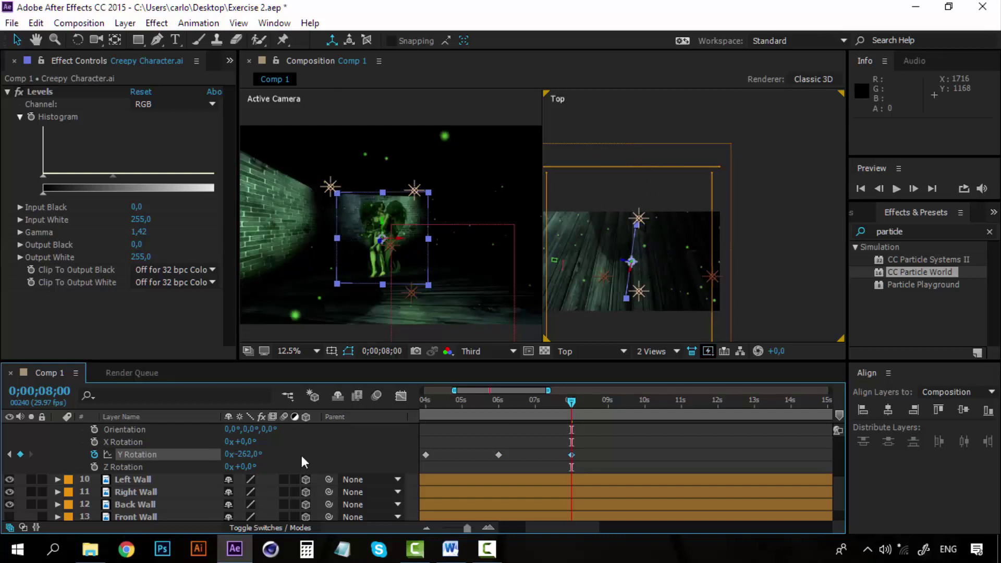
- Copy the Creepy Character's first Y Rotation keyframe to 0;00;09;29
left_click_drag(537, 524, 562, 520)
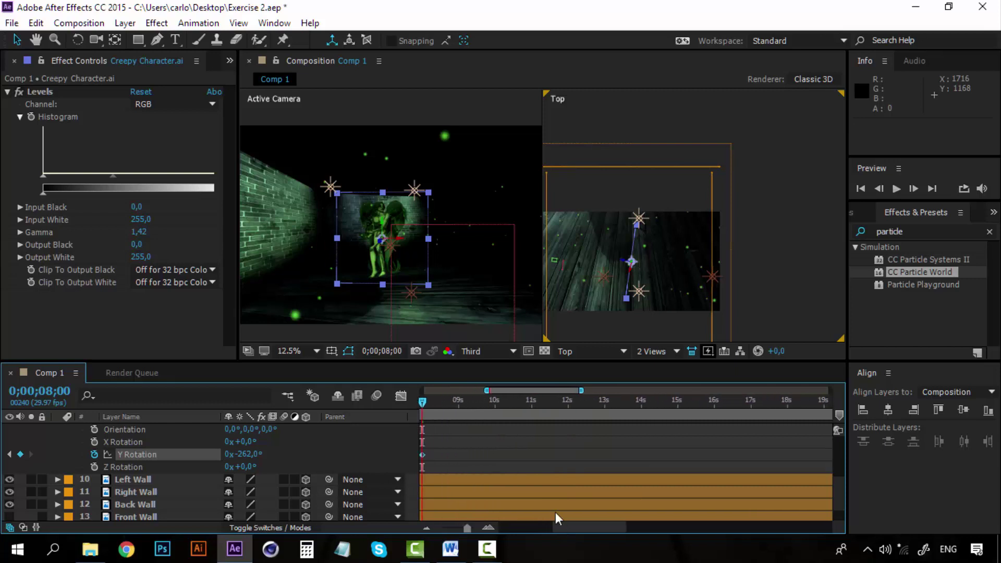
left_click(494, 401)
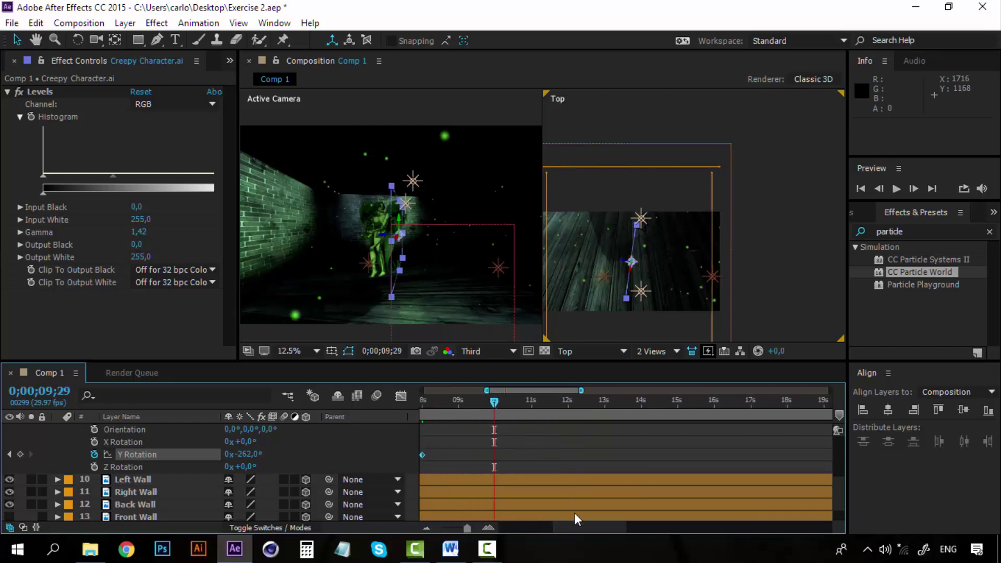
left_click_drag(608, 530, 523, 522)
left_click(424, 455)
key("ctrl+c")
left_click_drag(513, 525, 529, 521)
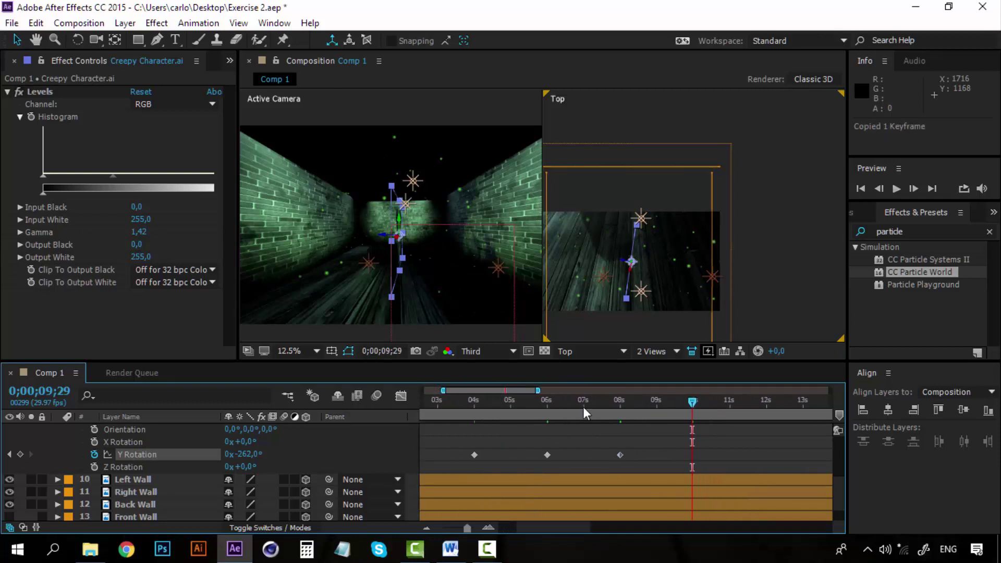
key("ctrl+v")
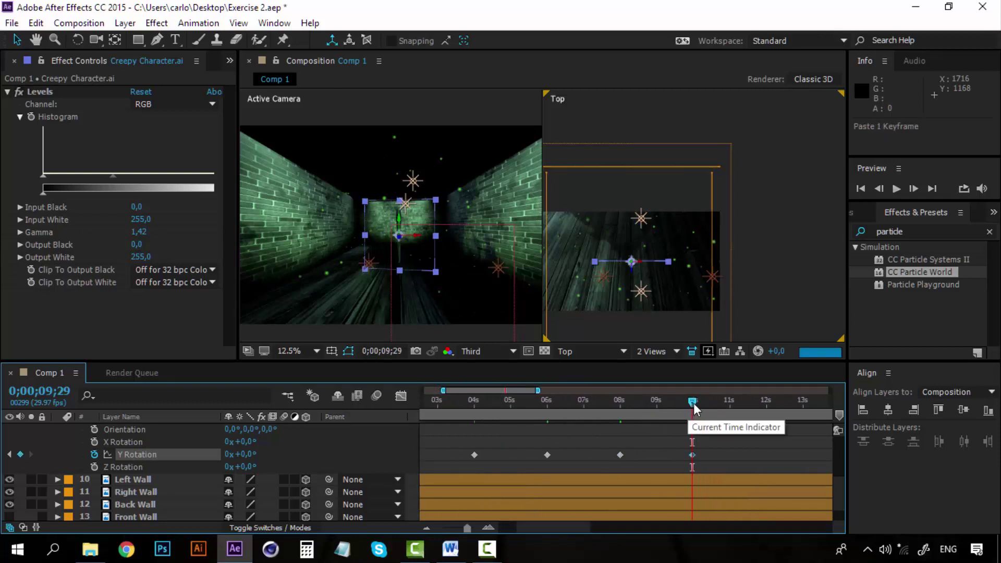
- Review the character's rotation back to 0;00;09;05, return to the composition start and collapse the character layer
left_click_drag(692, 402, 663, 402)
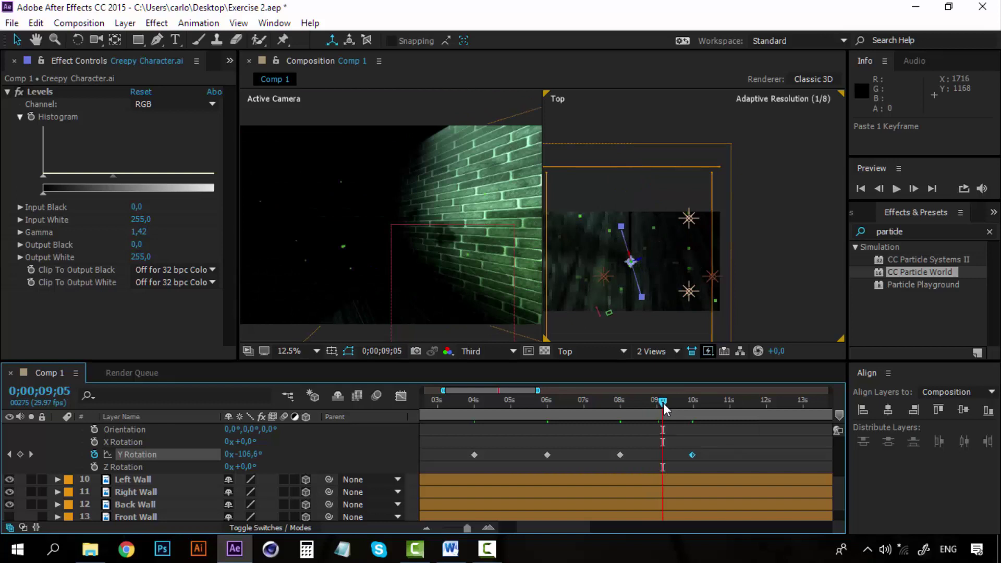
key("Home")
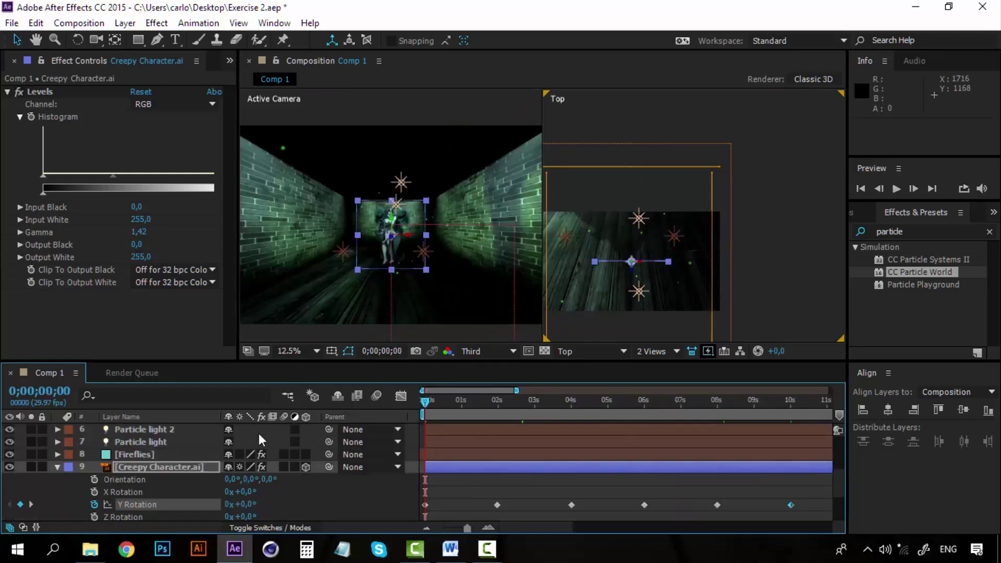
left_click(55, 464)
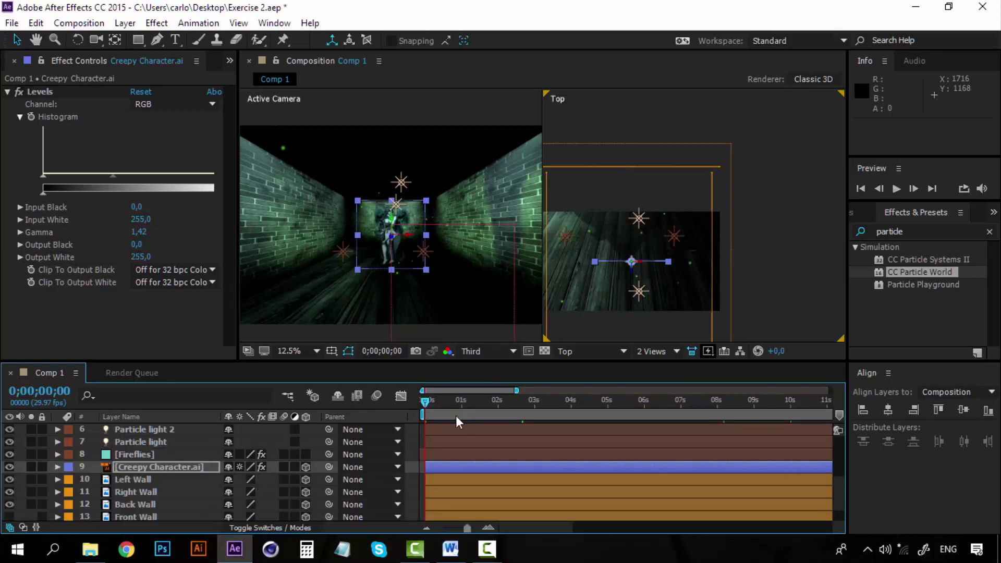
- Scrub to 0;00;02;02, reveal the orbit null's rotation properties for review, and return to the start of the composition
left_click_drag(436, 401, 500, 402)
scroll(114, 460, "up", 5)
left_click(151, 429)
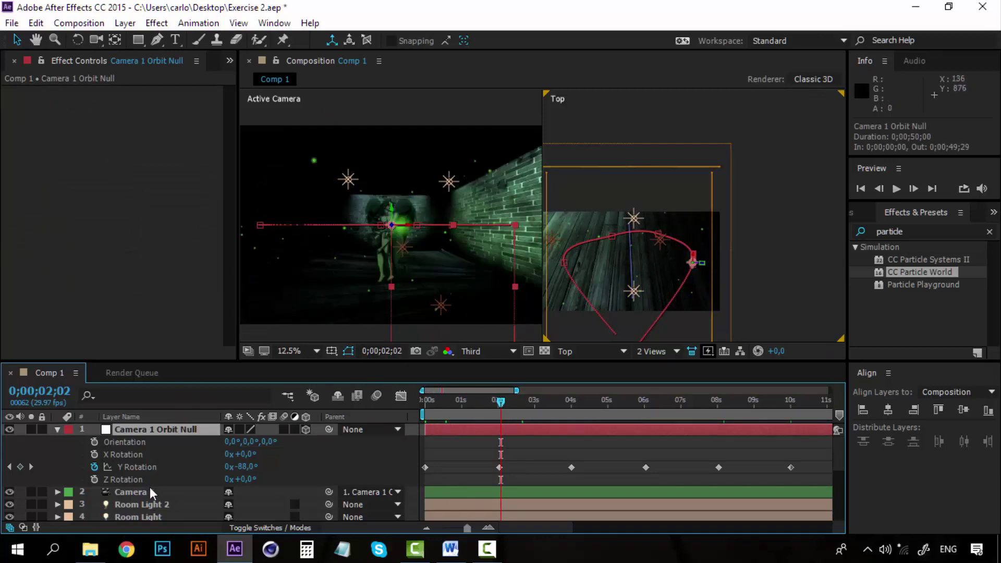
scroll(150, 489, "down", 5)
scroll(150, 489, "up", 5)
left_click_drag(498, 401, 417, 396)
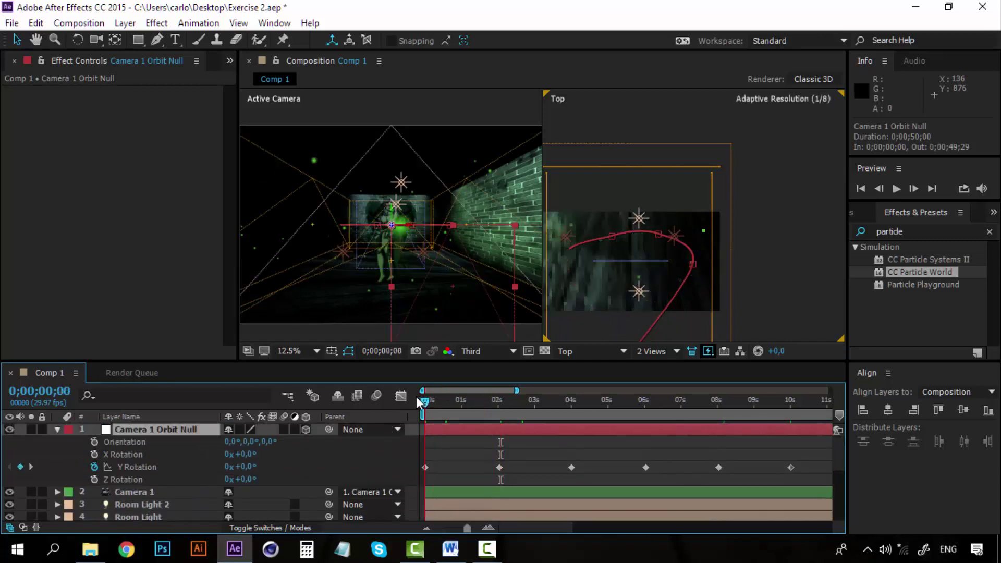
- Try showing the Front Wall layer at the first frame, hide it again and select the layer
scroll(163, 485, "down", 4)
scroll(163, 492, "down", 1)
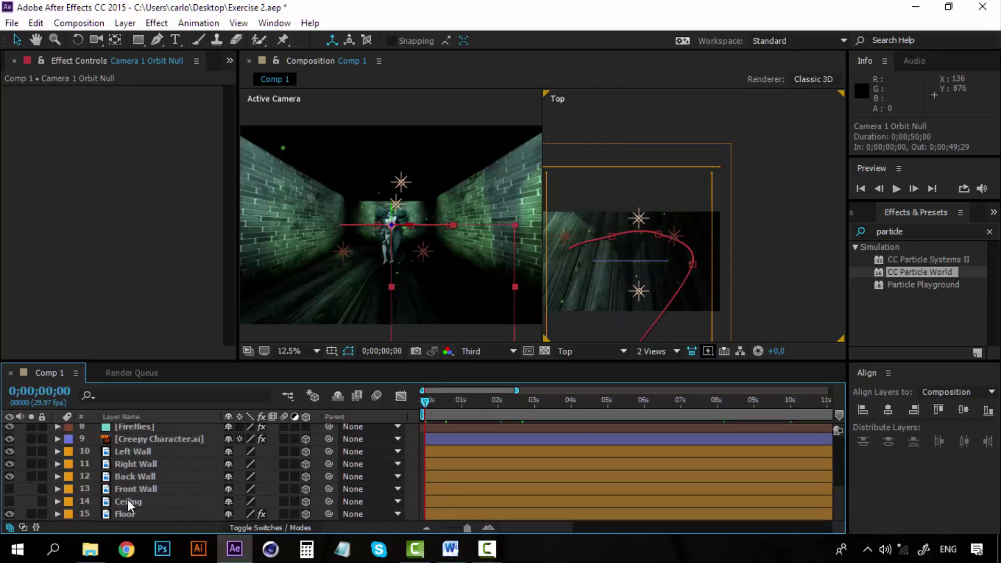
left_click(8, 489)
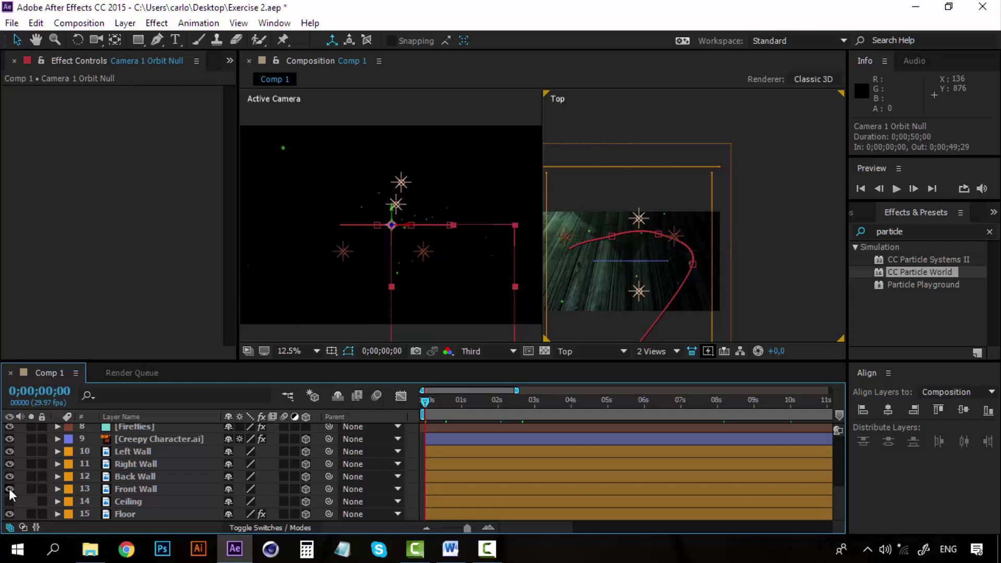
left_click(10, 488)
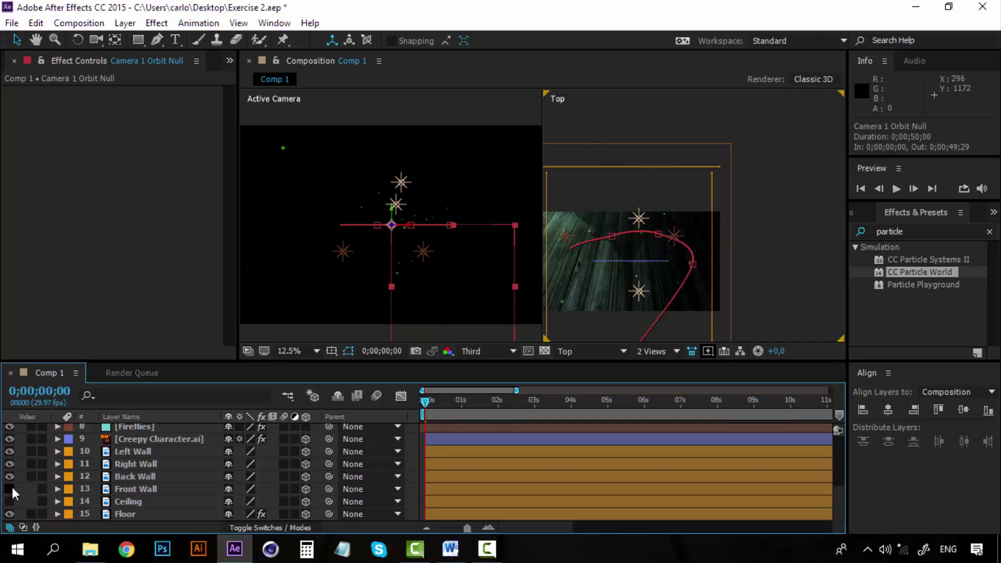
left_click(140, 489)
scroll(464, 423, "up", 5)
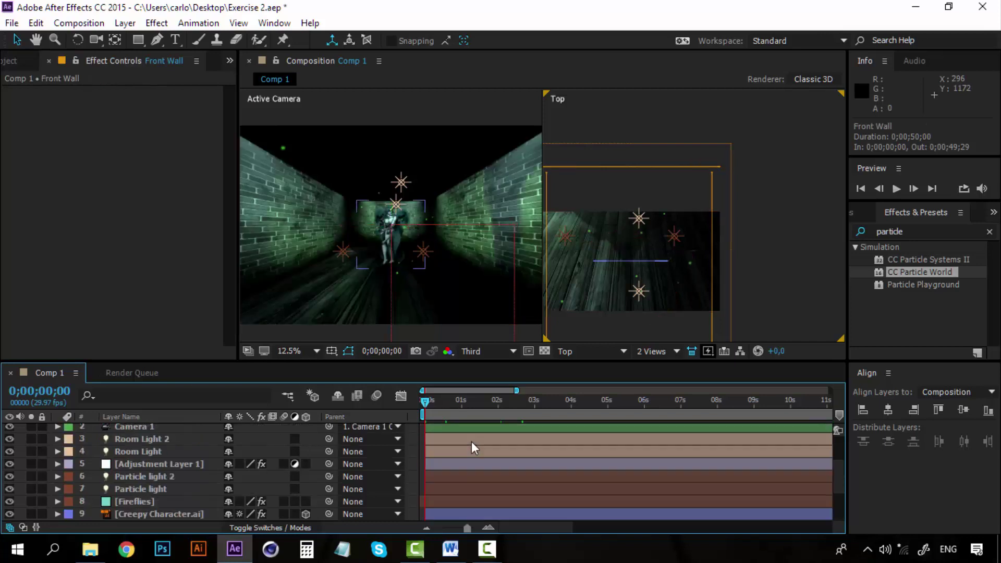
- Show the Front Wall layer and trim its start to 0;00;02;02, at the orbit null's second Y Rotation keyframe
scroll(471, 441, "up", 2)
mouse_move(504, 402)
left_mouse_down()
mouse_move(570, 399)
mouse_move(507, 403)
left_mouse_up()
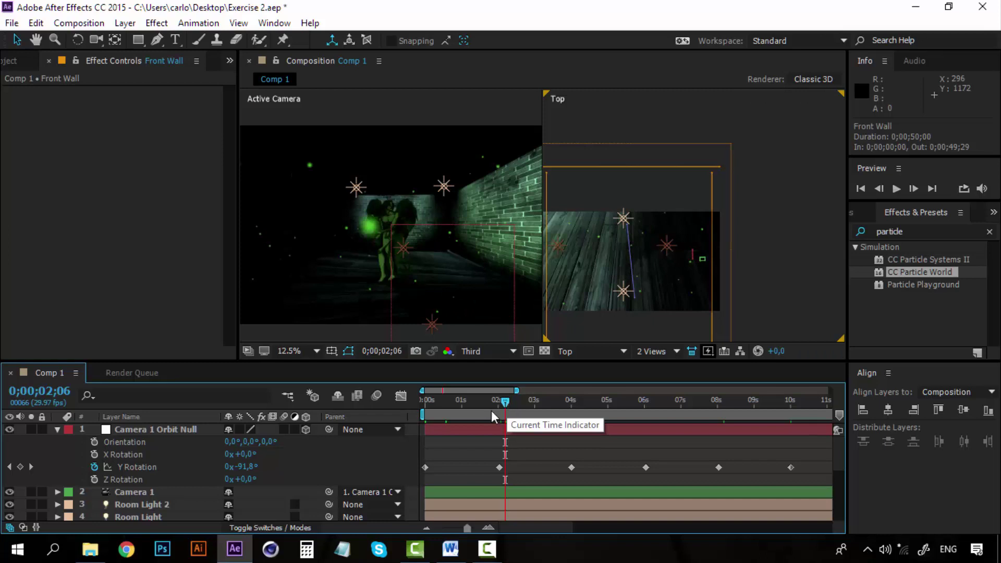
left_click_drag(502, 404, 499, 409)
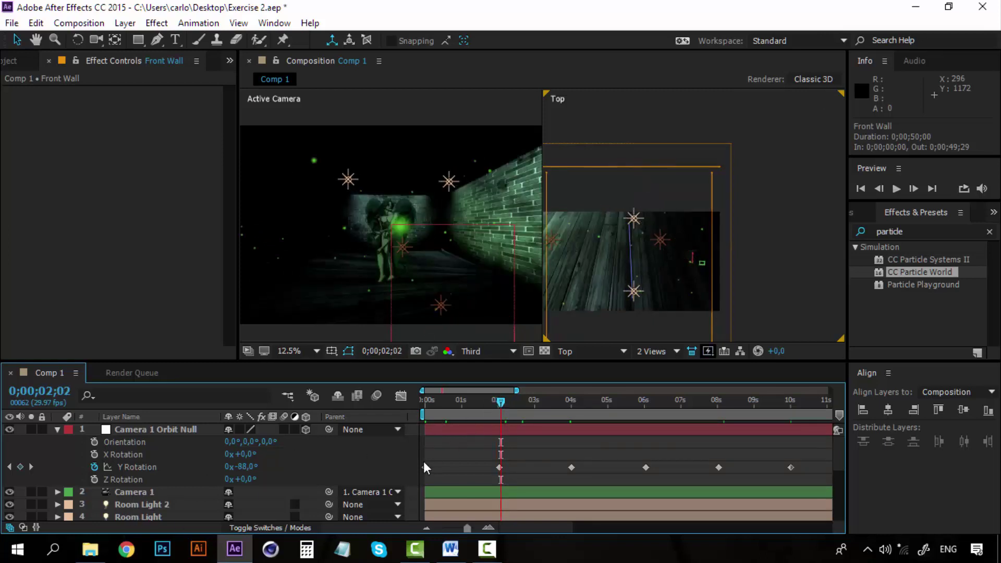
scroll(139, 499, "down", 4)
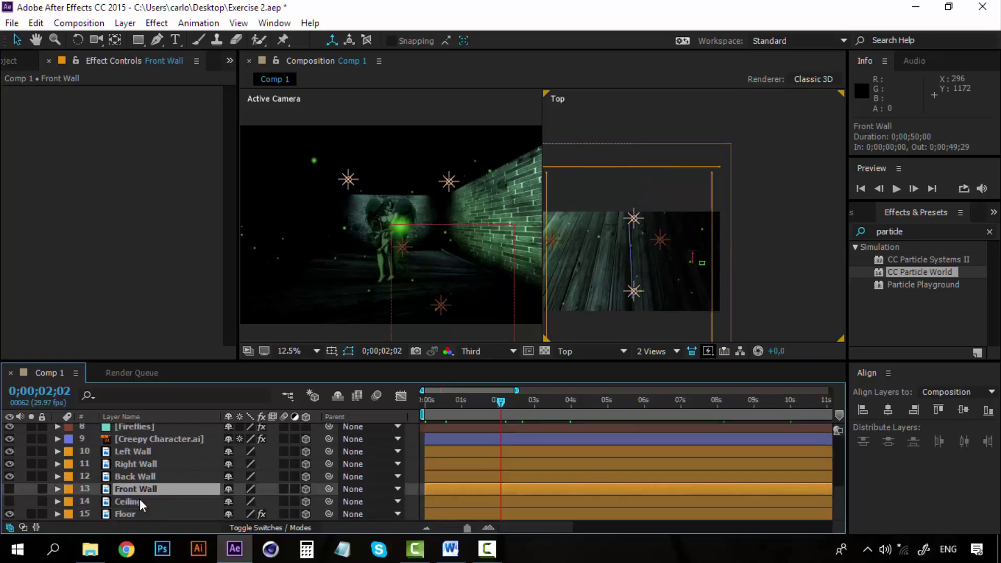
left_click(8, 488)
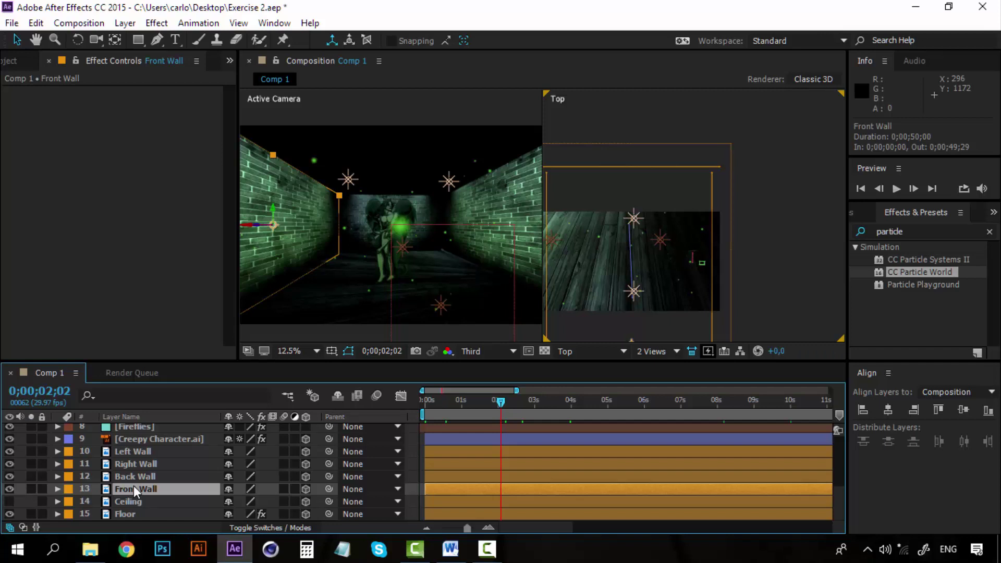
key("alt+bracketleft")
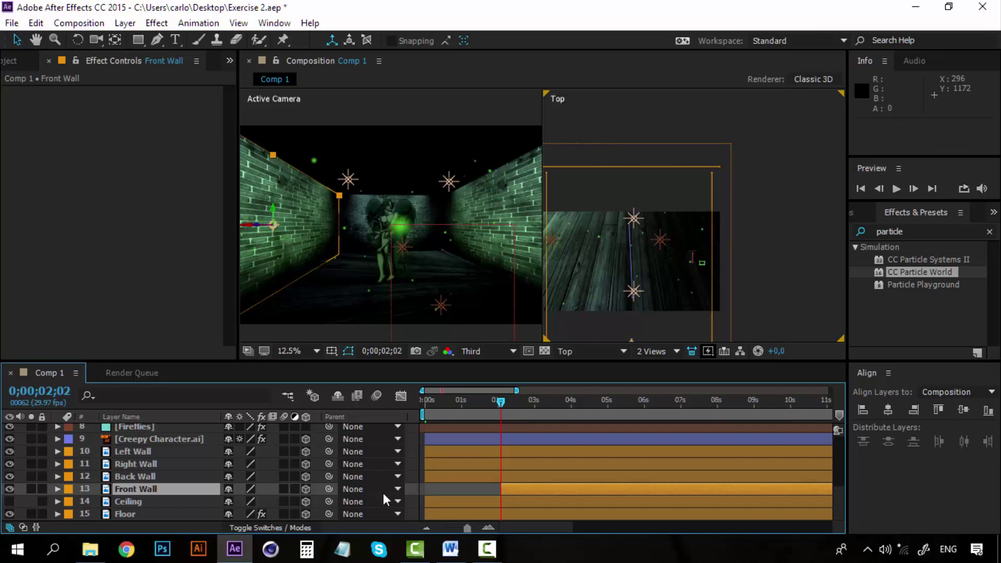
- Review the Front Wall's entrance by scrubbing back to 0;00;01;18 and playing the composition from 0;00;02;00
scroll(505, 449, "up", 6)
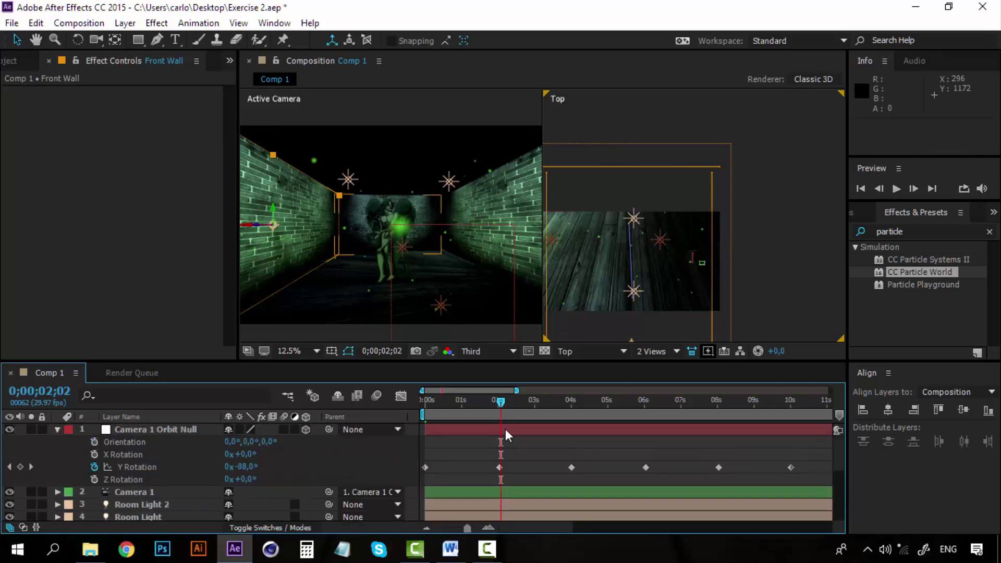
mouse_move(501, 405)
left_mouse_down()
mouse_move(411, 402)
mouse_move(482, 398)
left_mouse_up()
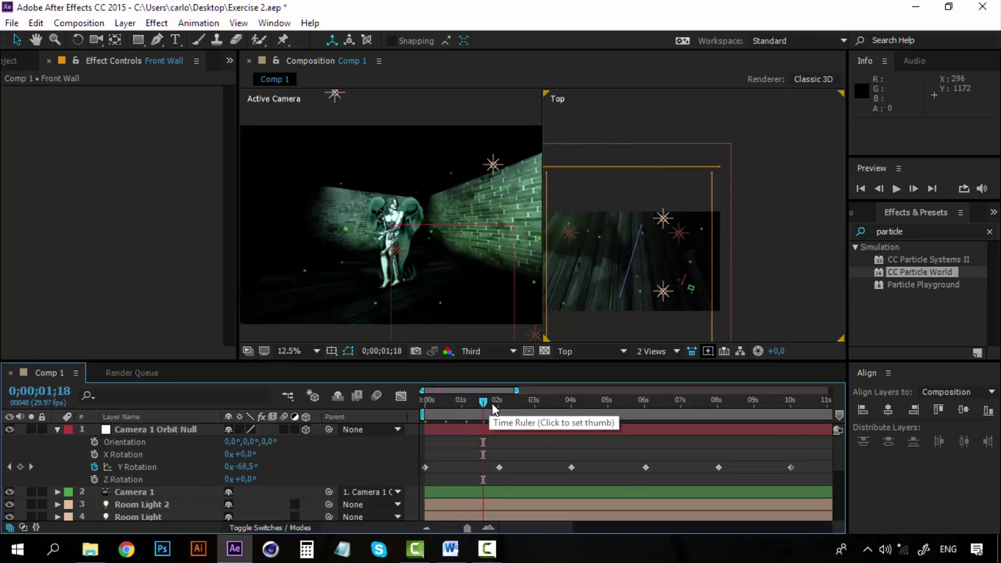
left_click(493, 405)
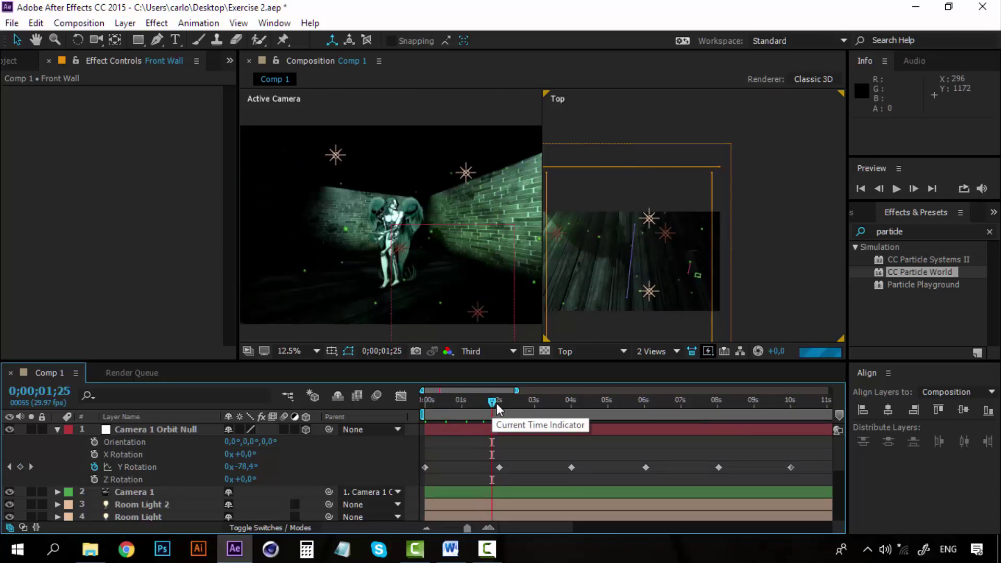
left_click_drag(496, 403, 499, 408)
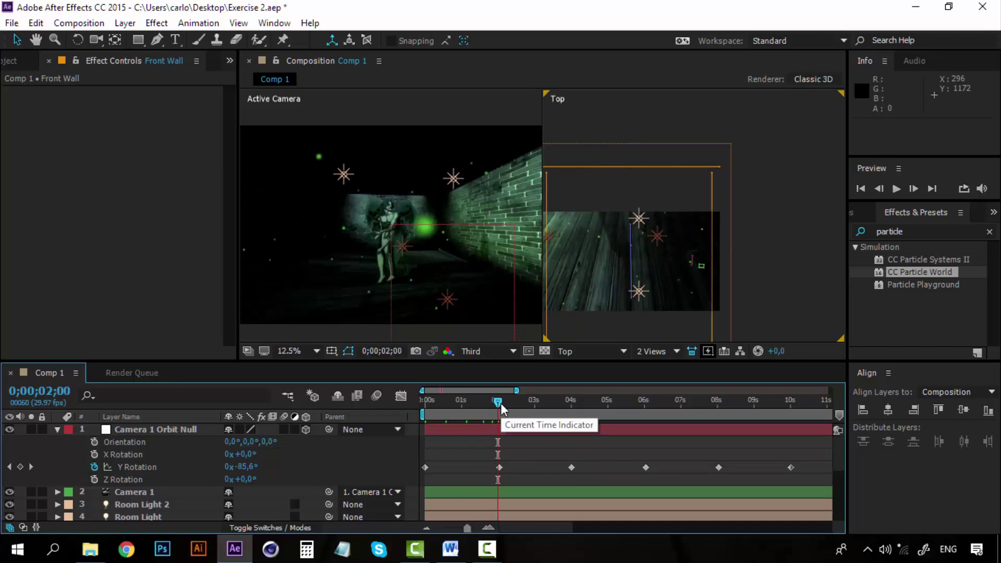
key("space")
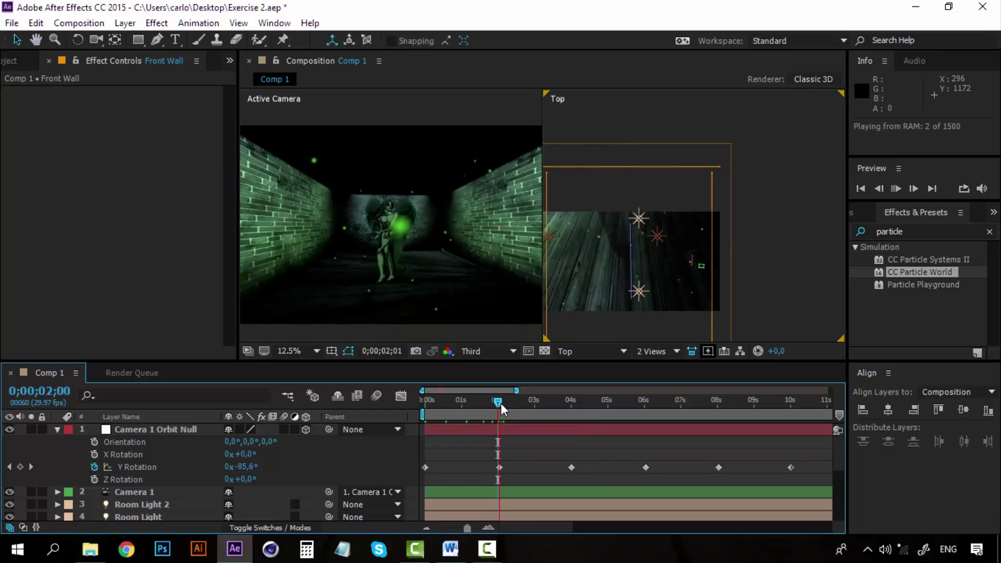
- Extend the Front Wall layer's start back to 0;00;01;01 and preview its entrance
left_click_drag(501, 402, 462, 416)
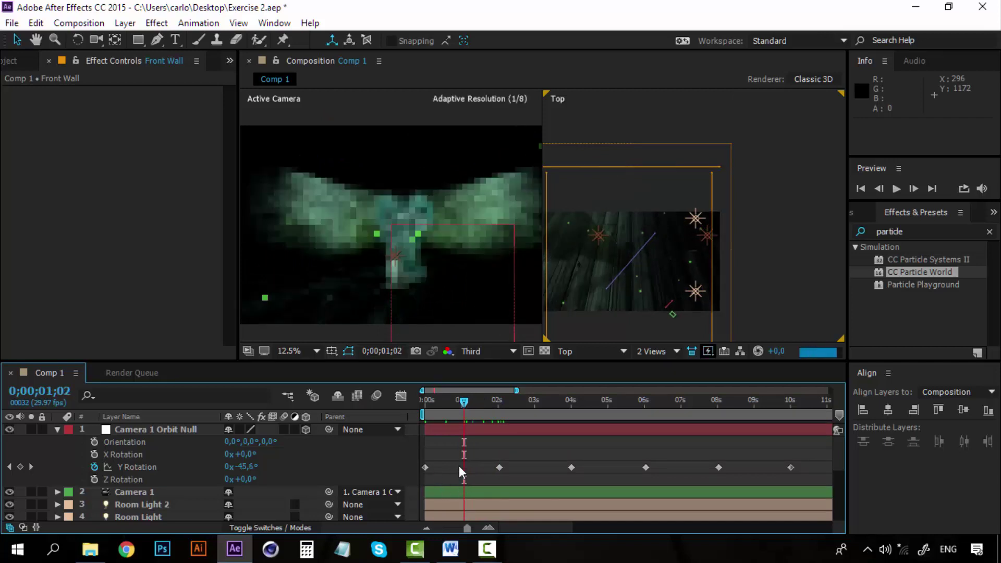
scroll(464, 469, "down", 5)
left_click_drag(500, 489, 460, 491)
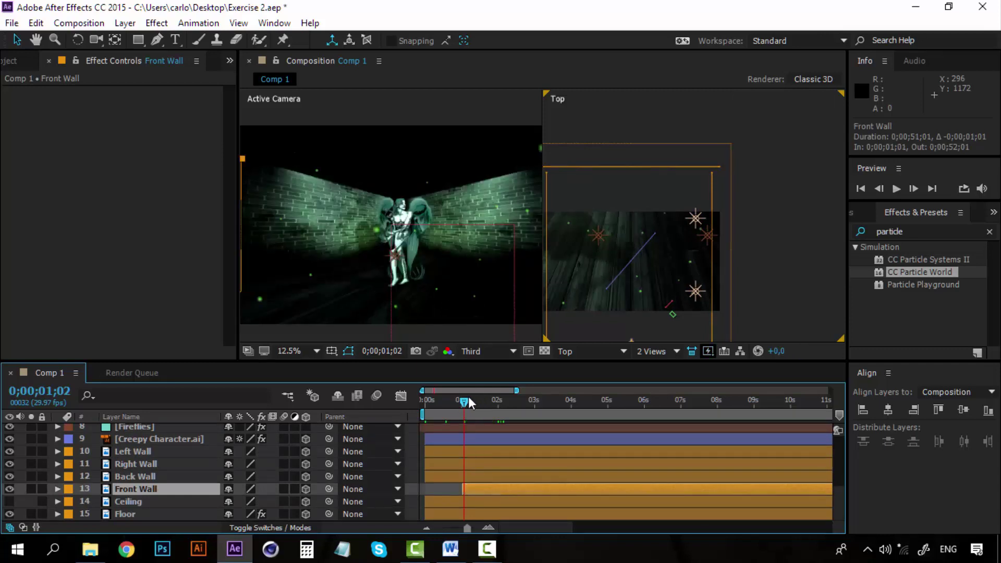
key("space")
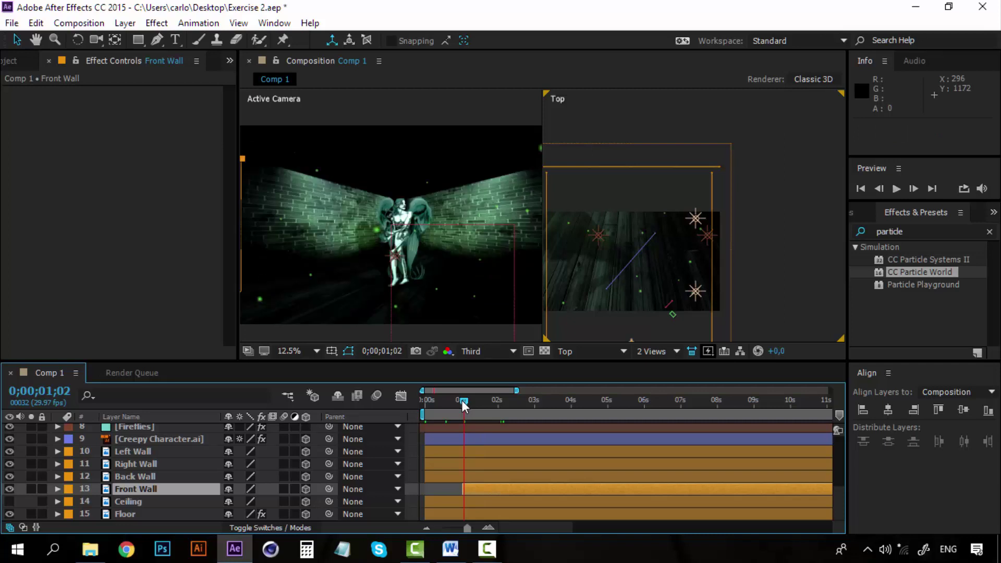
left_click_drag(461, 400, 463, 401)
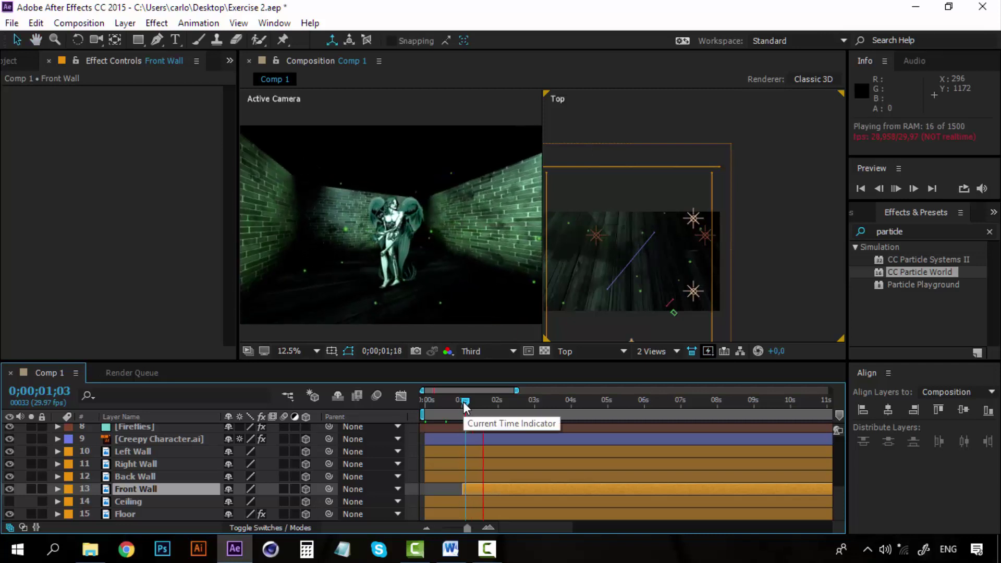
- Scrub through the camera orbit and trim the Front Wall layer's end to 0;00;09;17
left_click_drag(462, 401, 492, 402)
left_click_drag(492, 405, 705, 402)
scroll(650, 445, "up", 6)
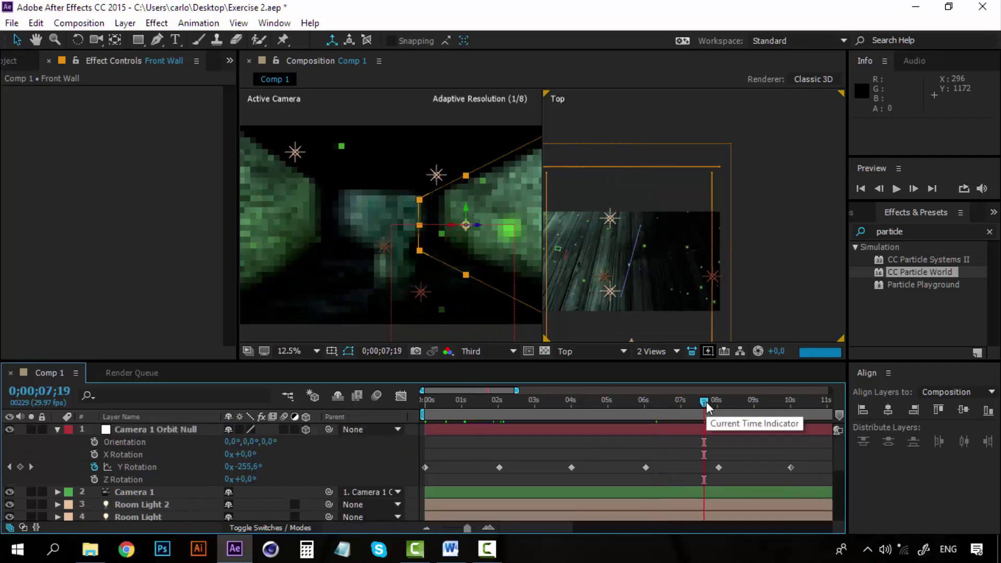
left_click(729, 402)
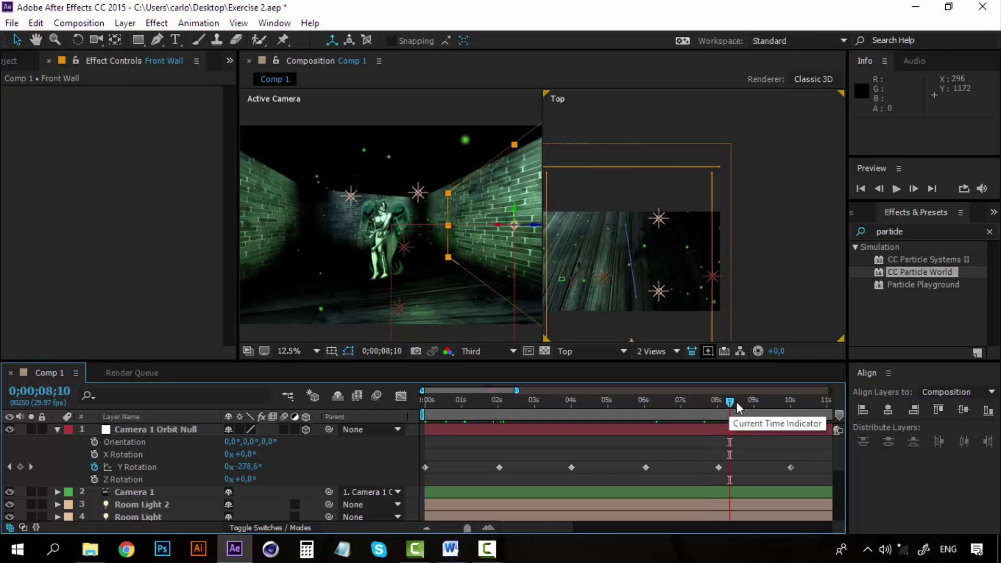
left_click(766, 401)
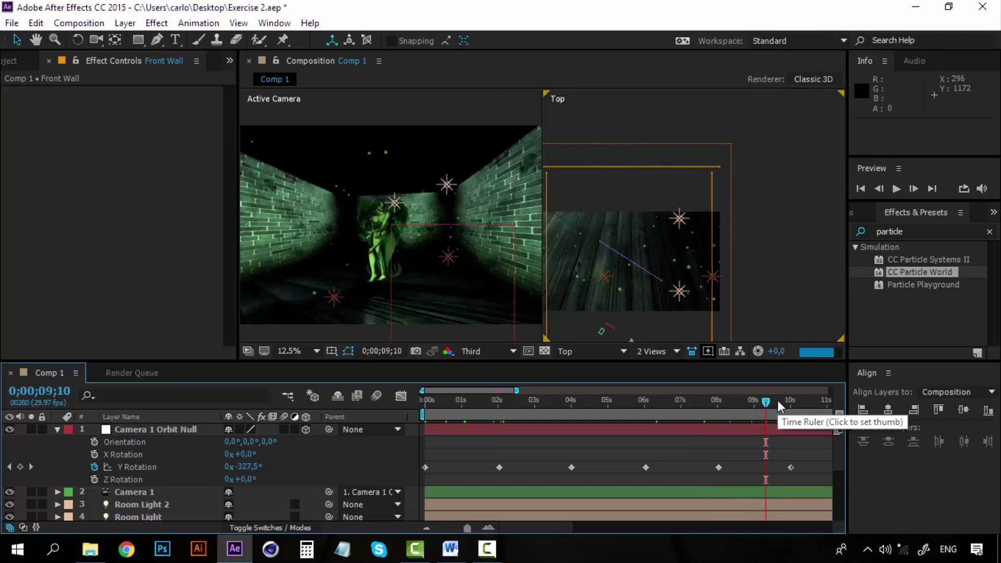
left_click(779, 400)
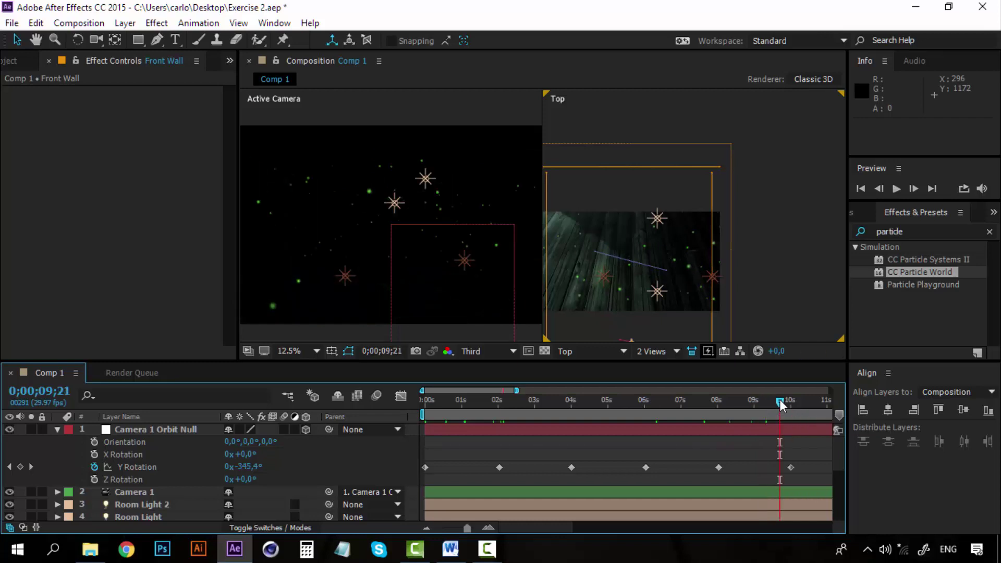
left_click_drag(780, 402, 775, 402)
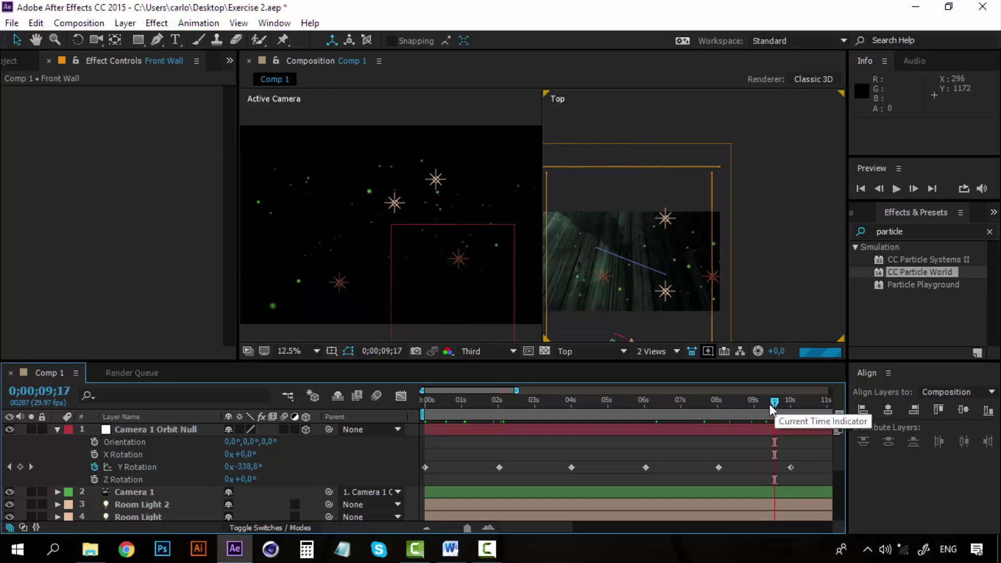
scroll(723, 457, "down", 1)
scroll(724, 458, "down", 3)
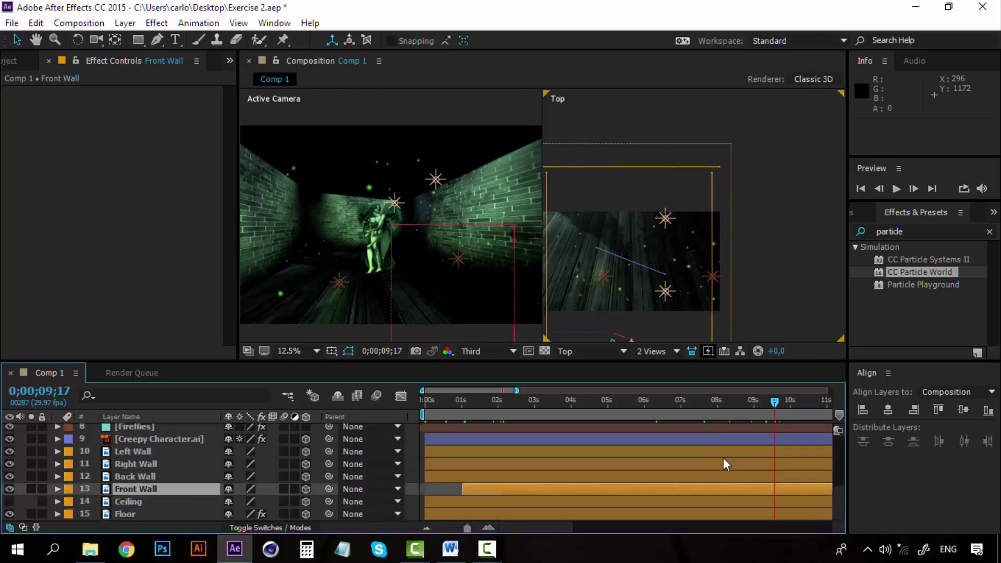
left_click(724, 486)
key("alt+bracketright")
scroll(750, 453, "up", 5)
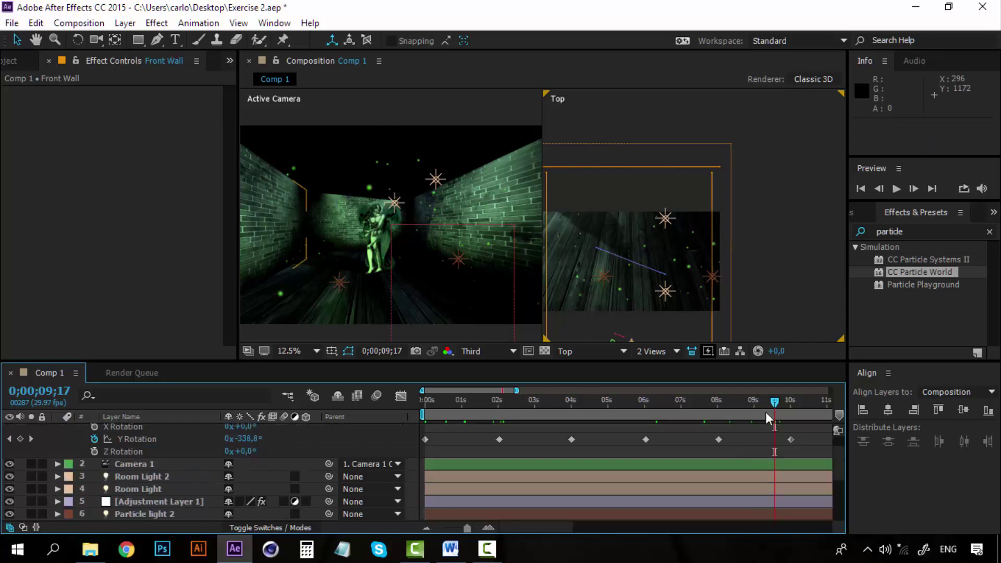
- Return to the composition start and switch to a single Active Camera view, framing the whole image at 25% zoom
left_click_drag(680, 401, 405, 398)
key("space")
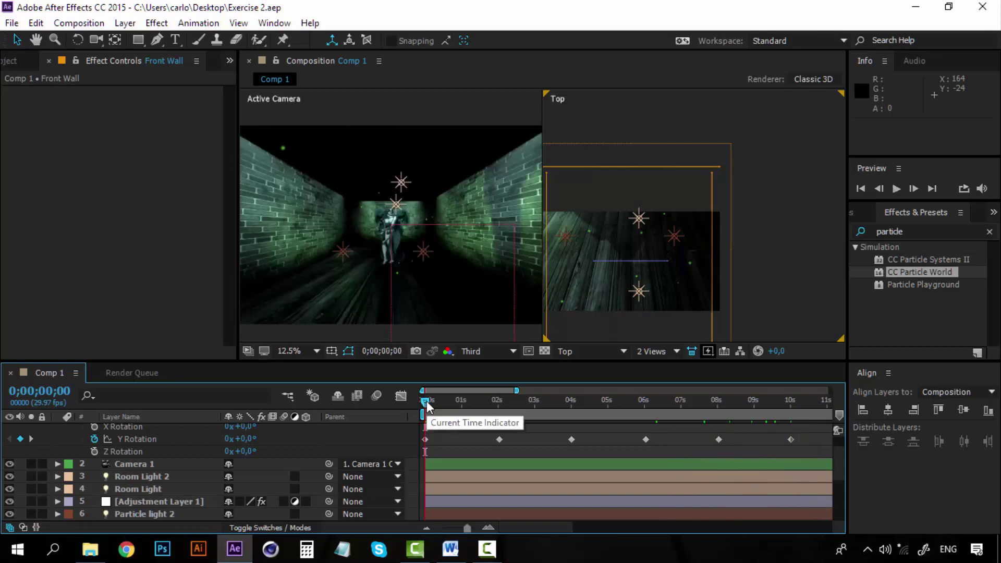
left_click(671, 349)
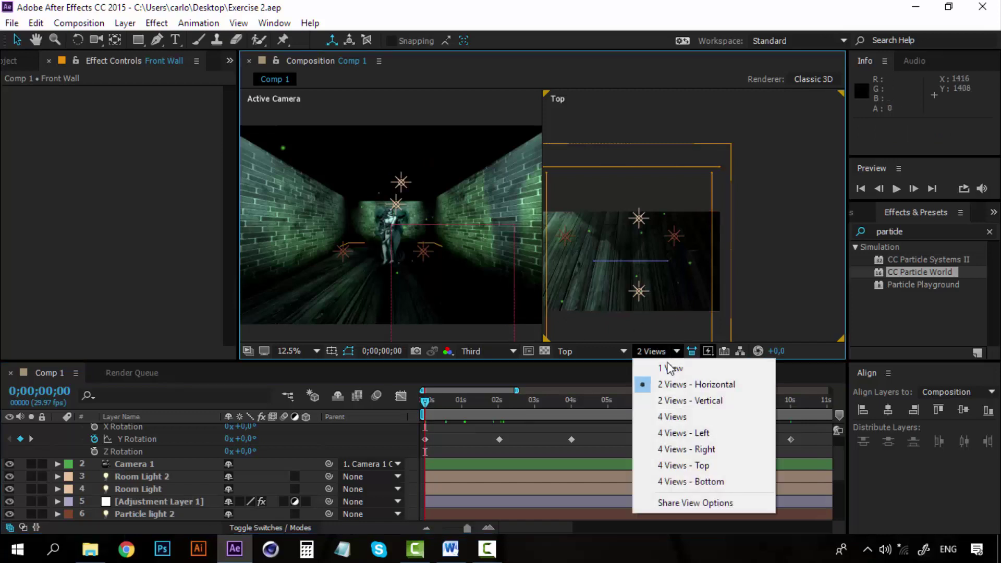
key("Escape")
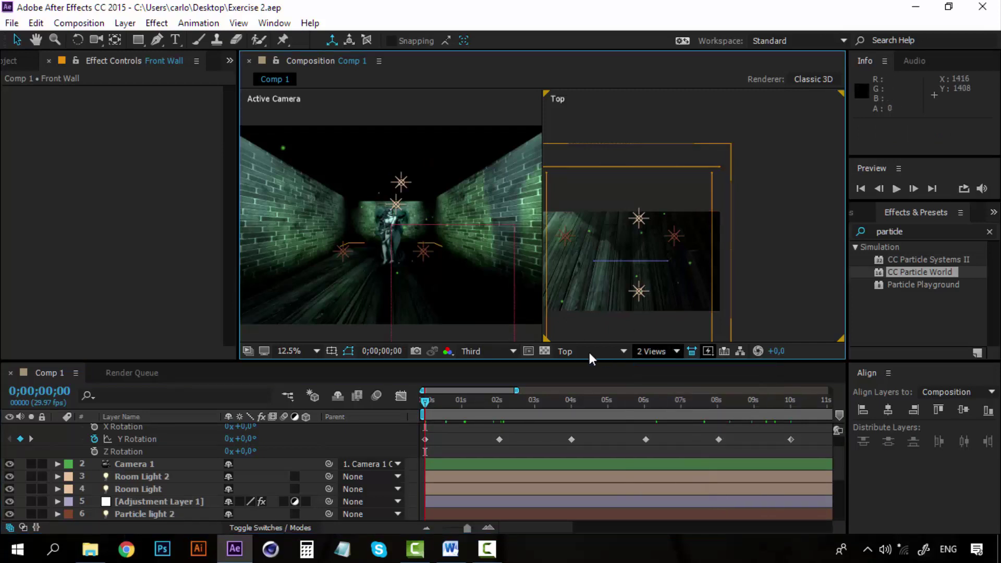
left_click(613, 346)
left_click(605, 157)
scroll(495, 288, "up", 3)
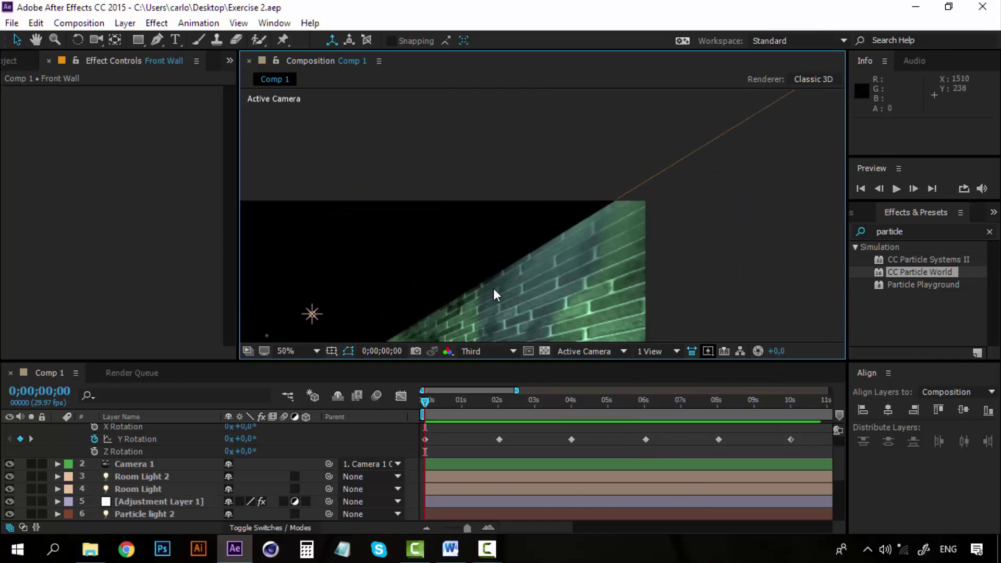
scroll(491, 290, "down", 2)
key("h")
left_click_drag(461, 288, 551, 175)
key("v")
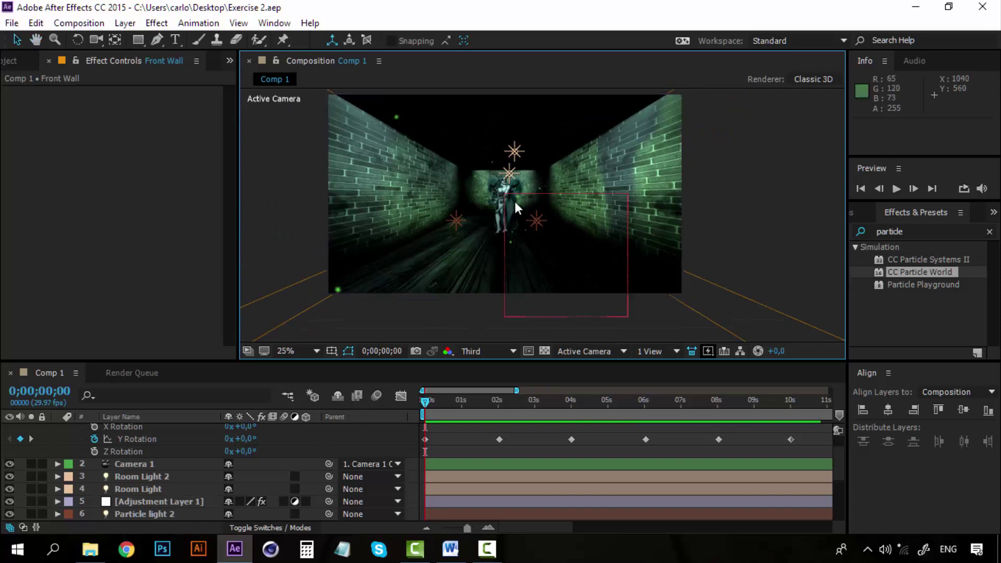
- Make the Ceiling layer visible
scroll(133, 473, "down", 3)
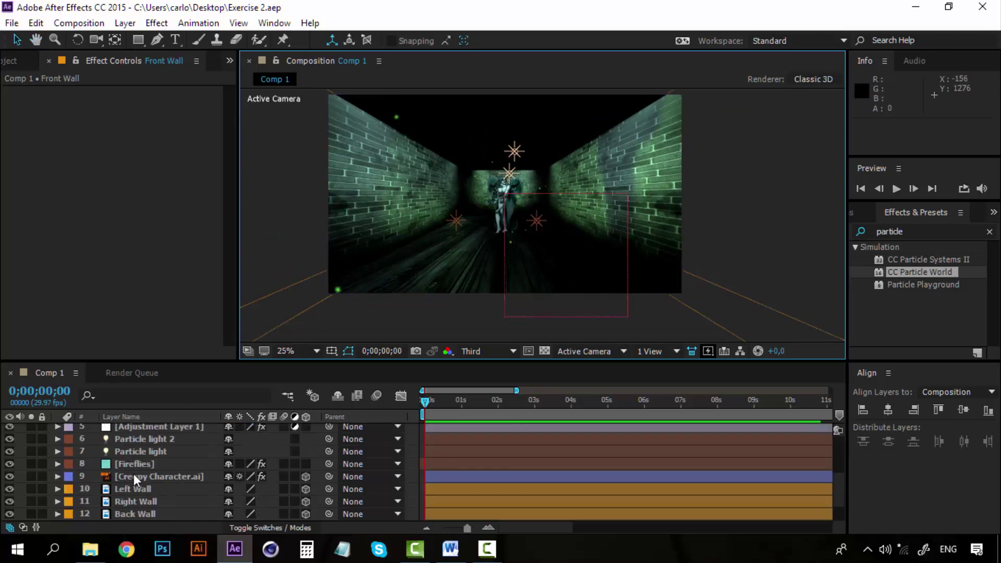
scroll(134, 474, "down", 2)
left_click(9, 501)
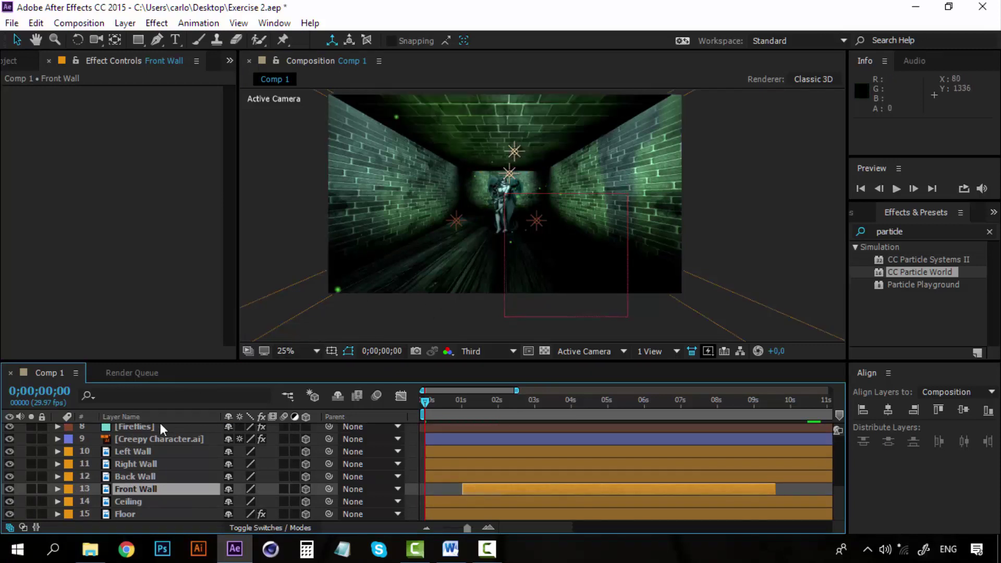
- Select the Camera 1 Orbit Null layer and collapse its rotation properties
scroll(170, 421, "up", 5)
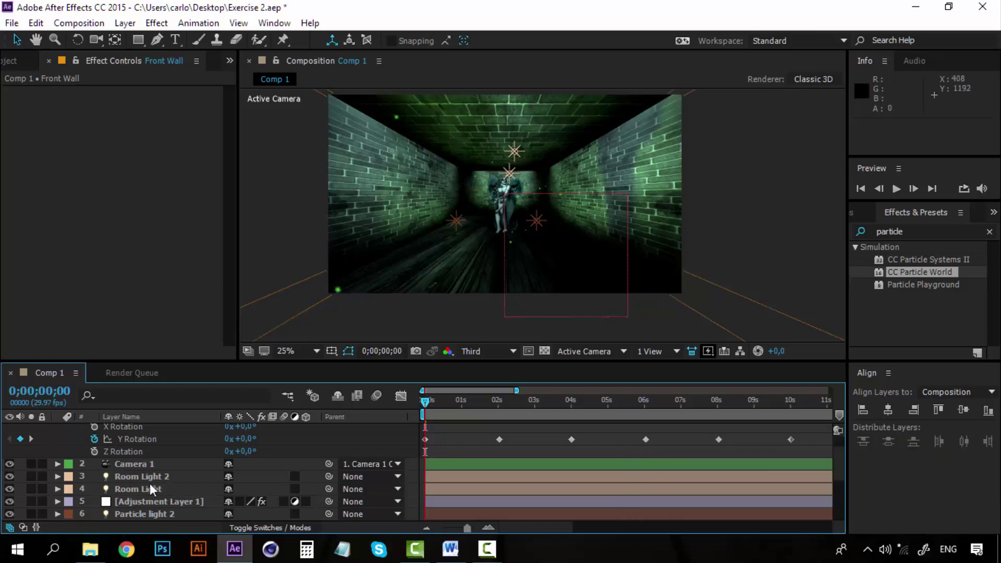
scroll(149, 483, "up", 2)
left_click(138, 430)
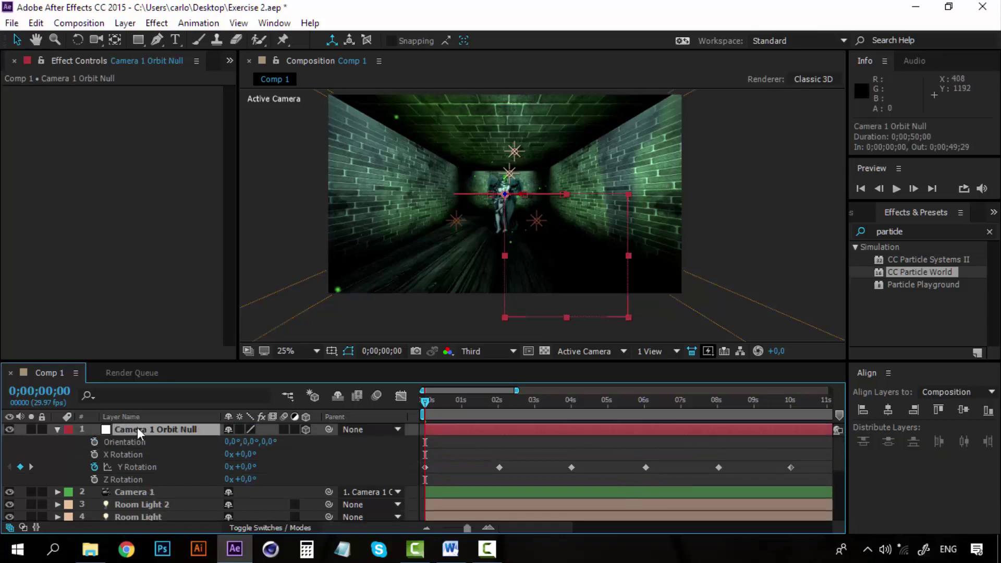
left_click(58, 429)
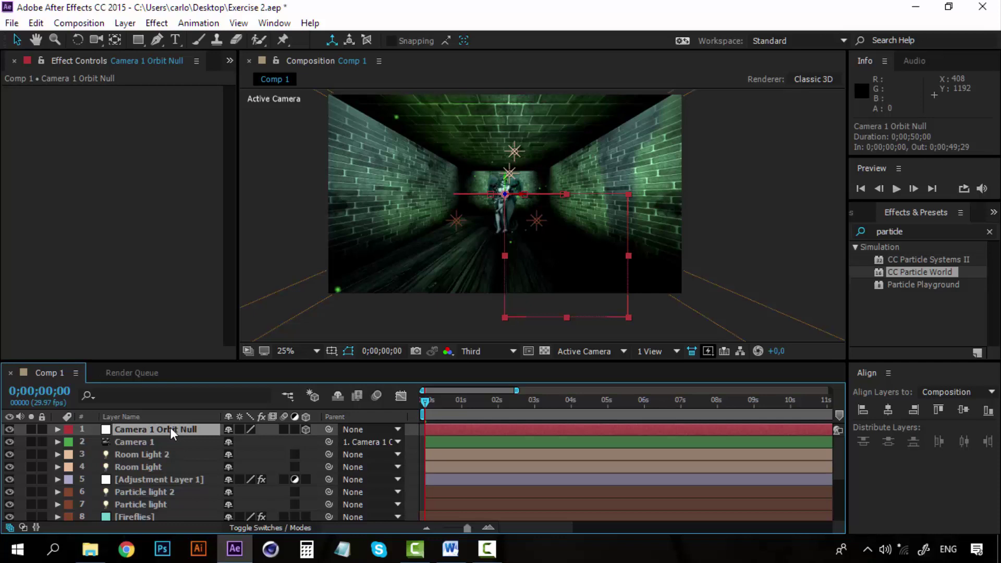